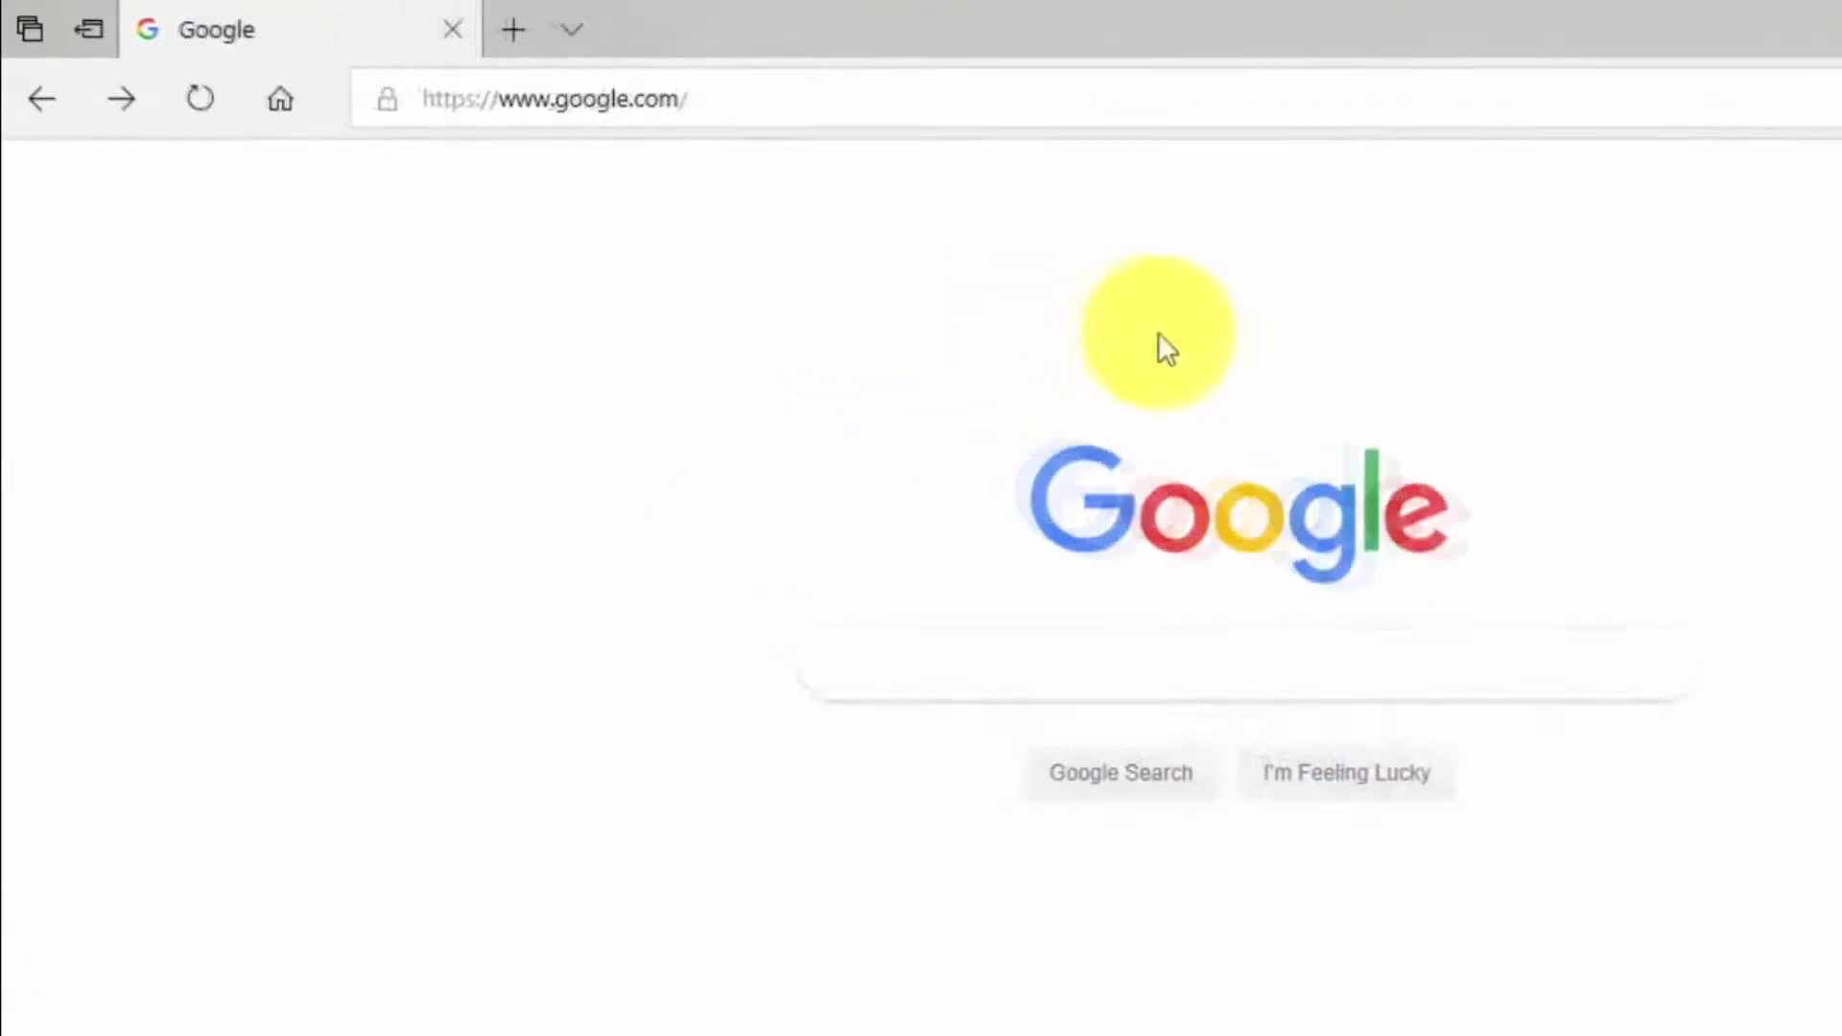
Step: Go to video-editor-software.com/de/ and start the free Windows download of Video Editor
click(1611, 135)
text(http://video-editor-software.com/de/)
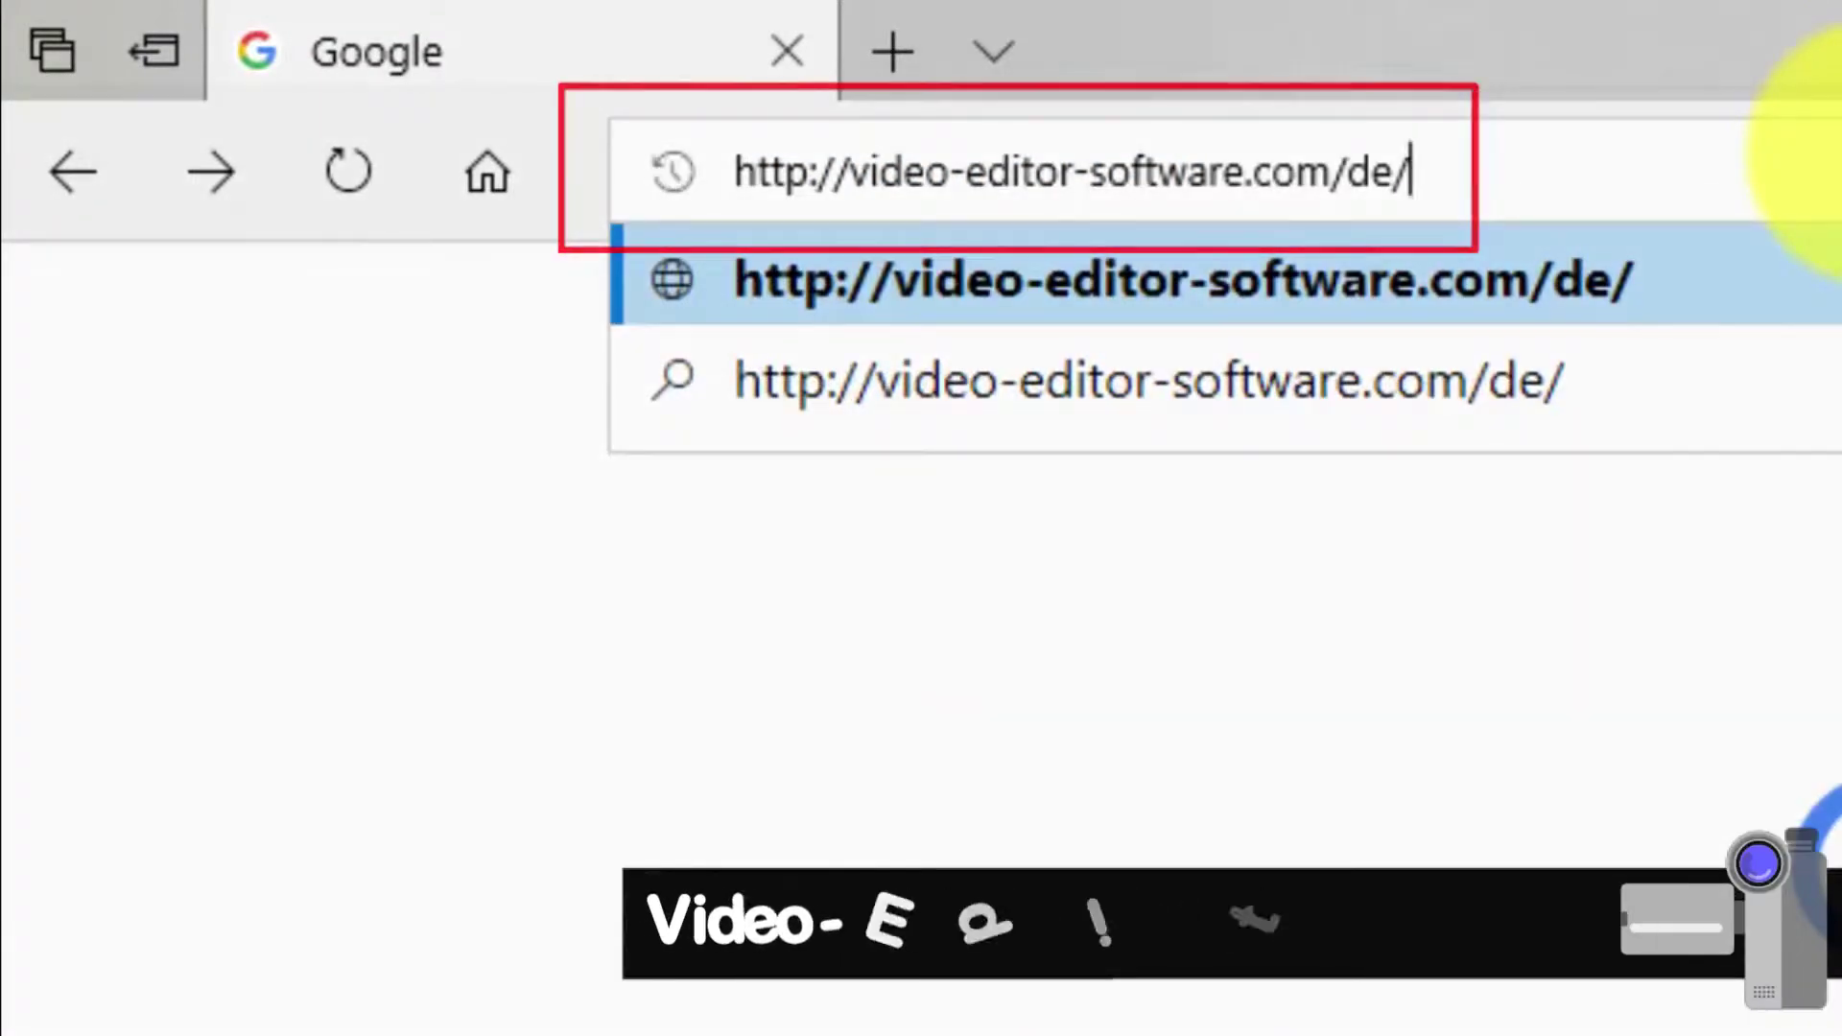
key(Return)
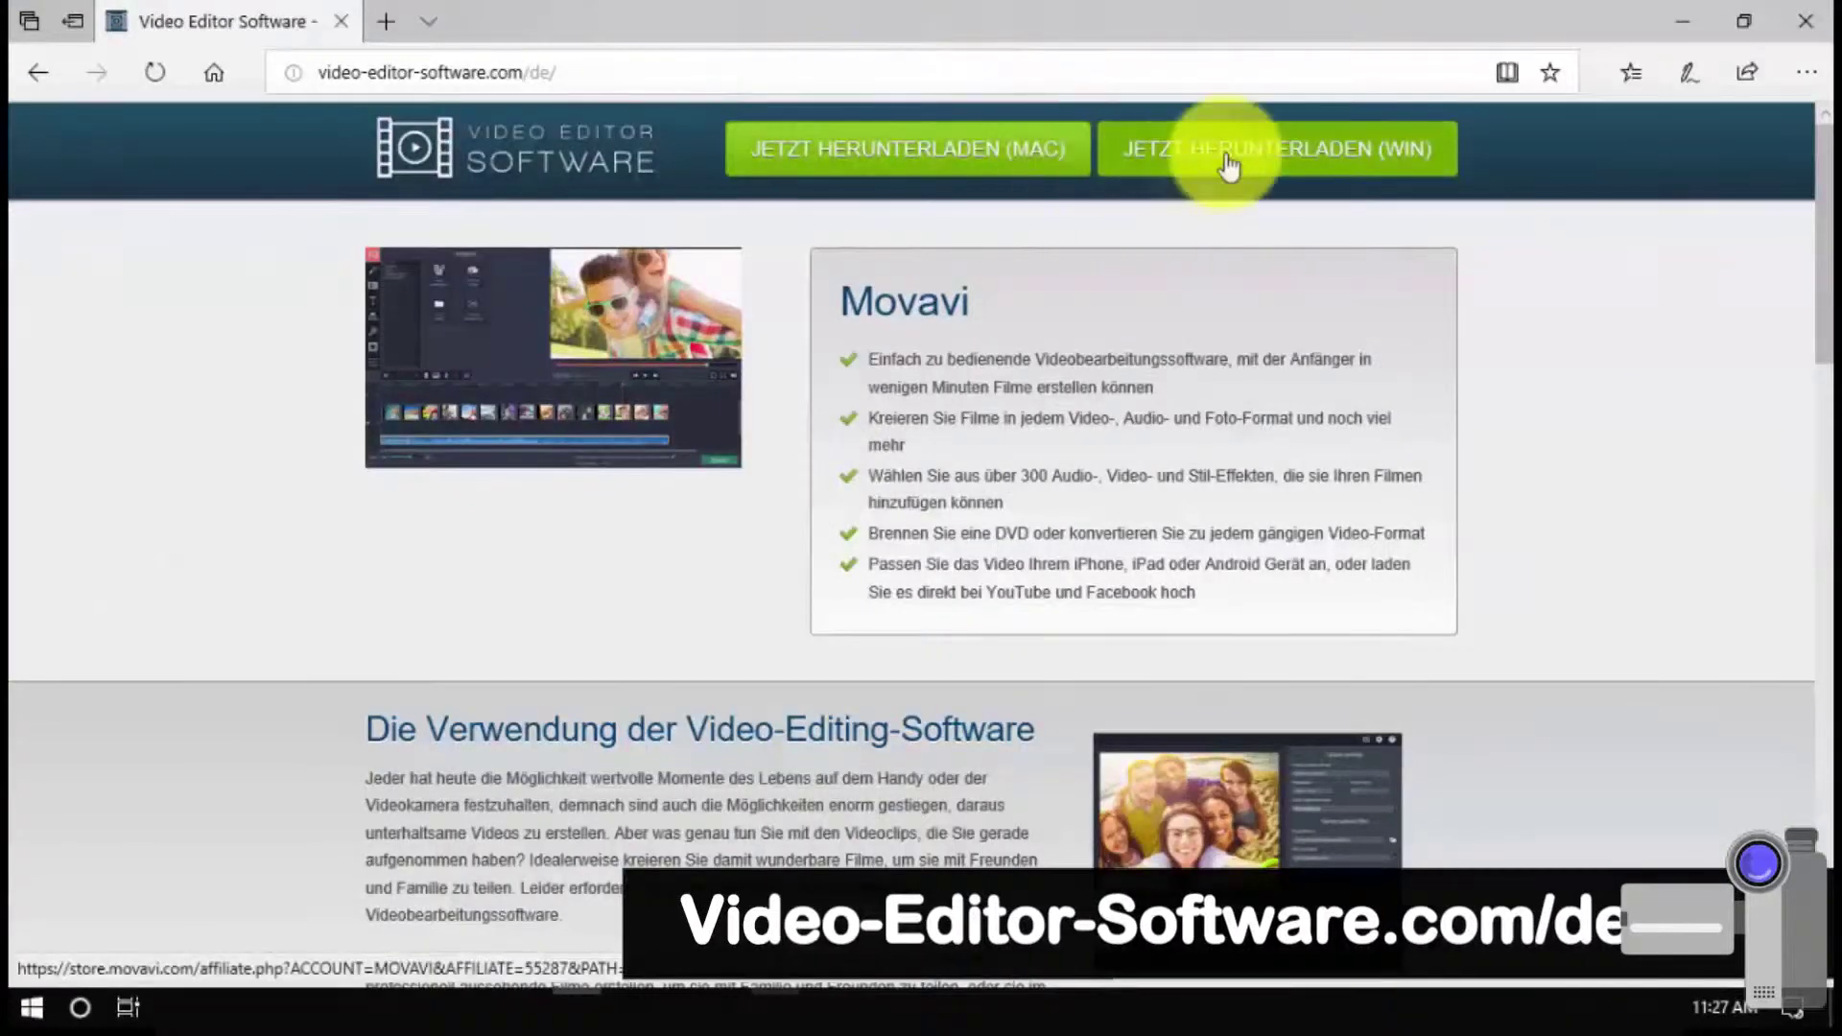
click(1228, 153)
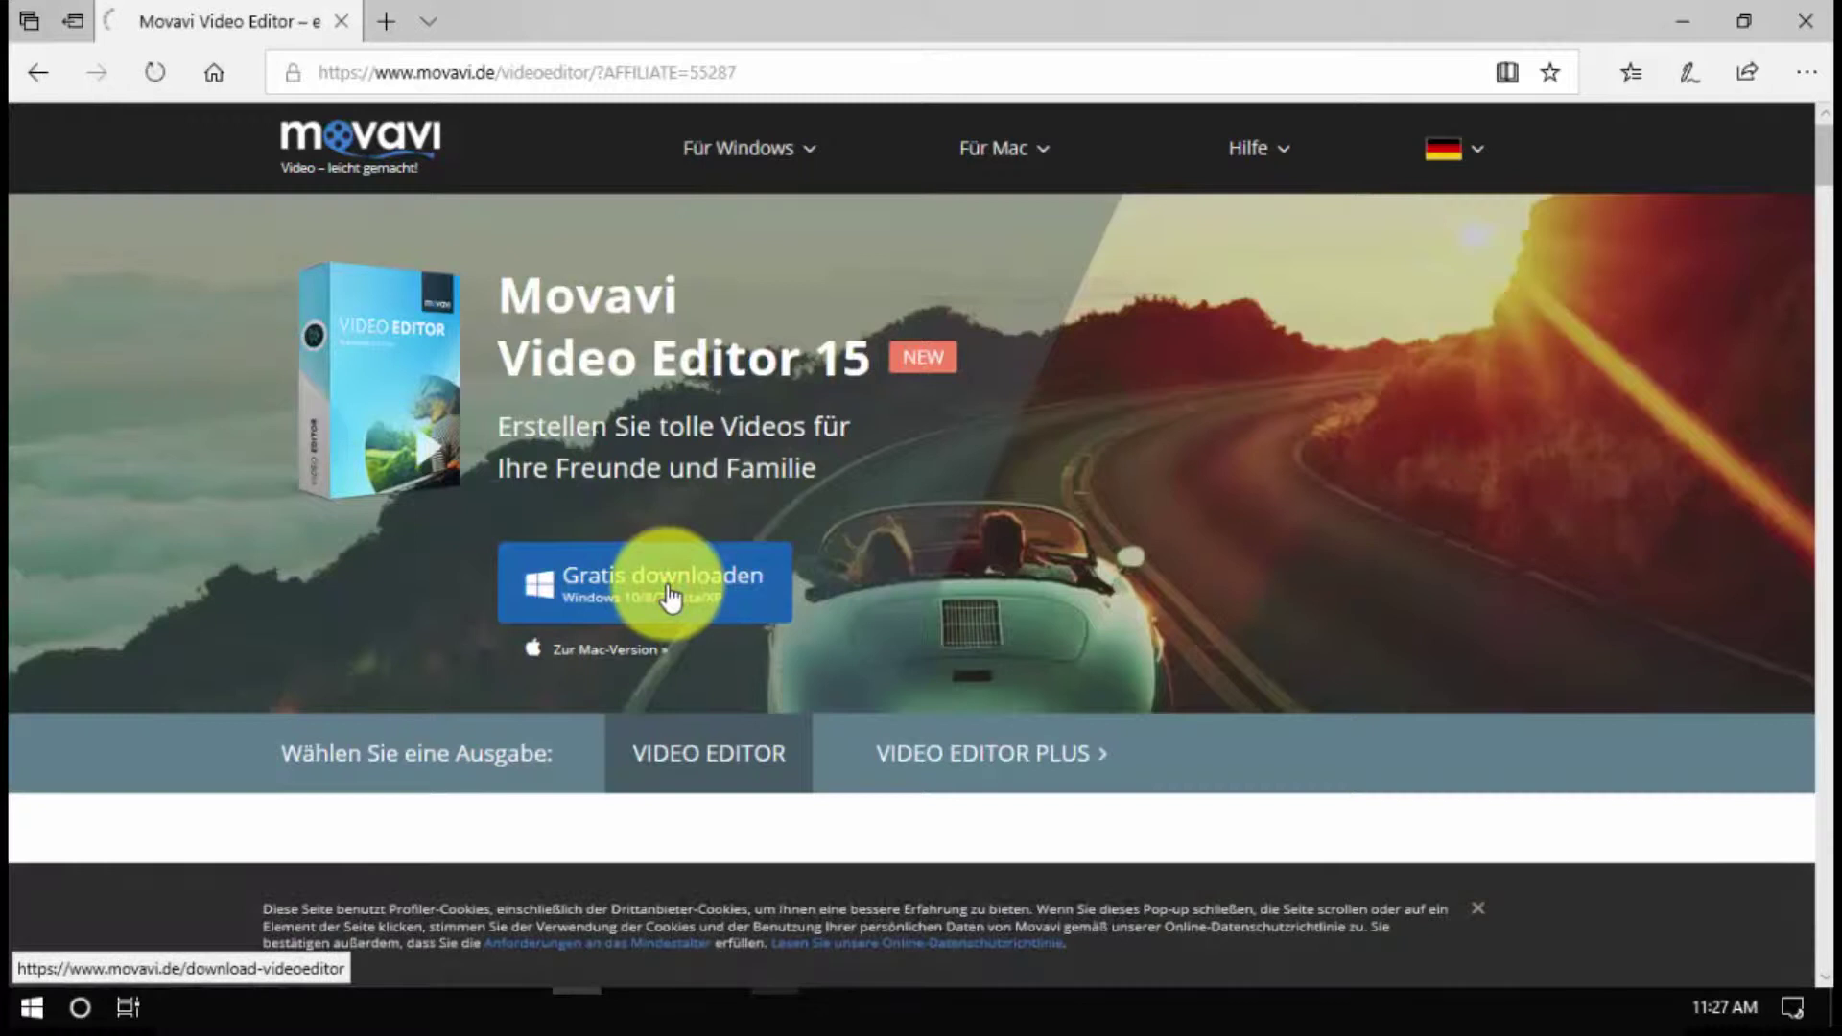
click(669, 596)
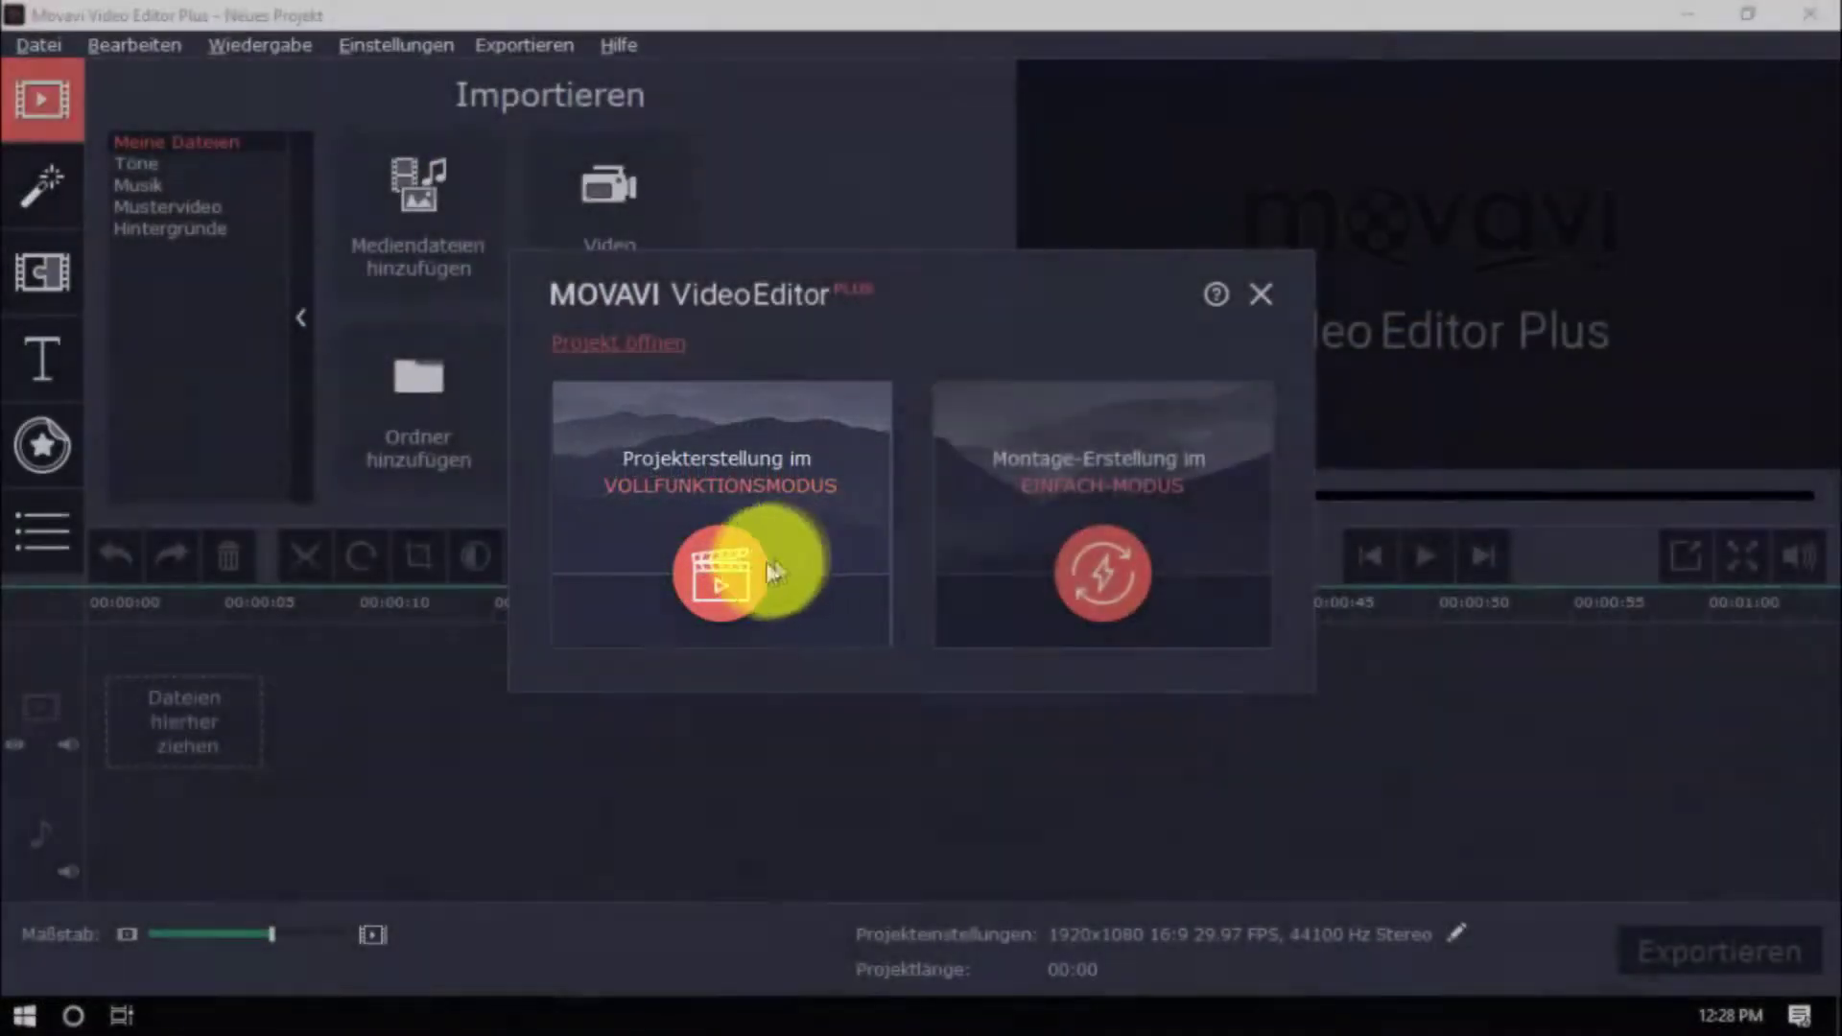
Step: Start a Vollfunktionsmodus project and import the videoblocks mountain cycling clip
click(723, 576)
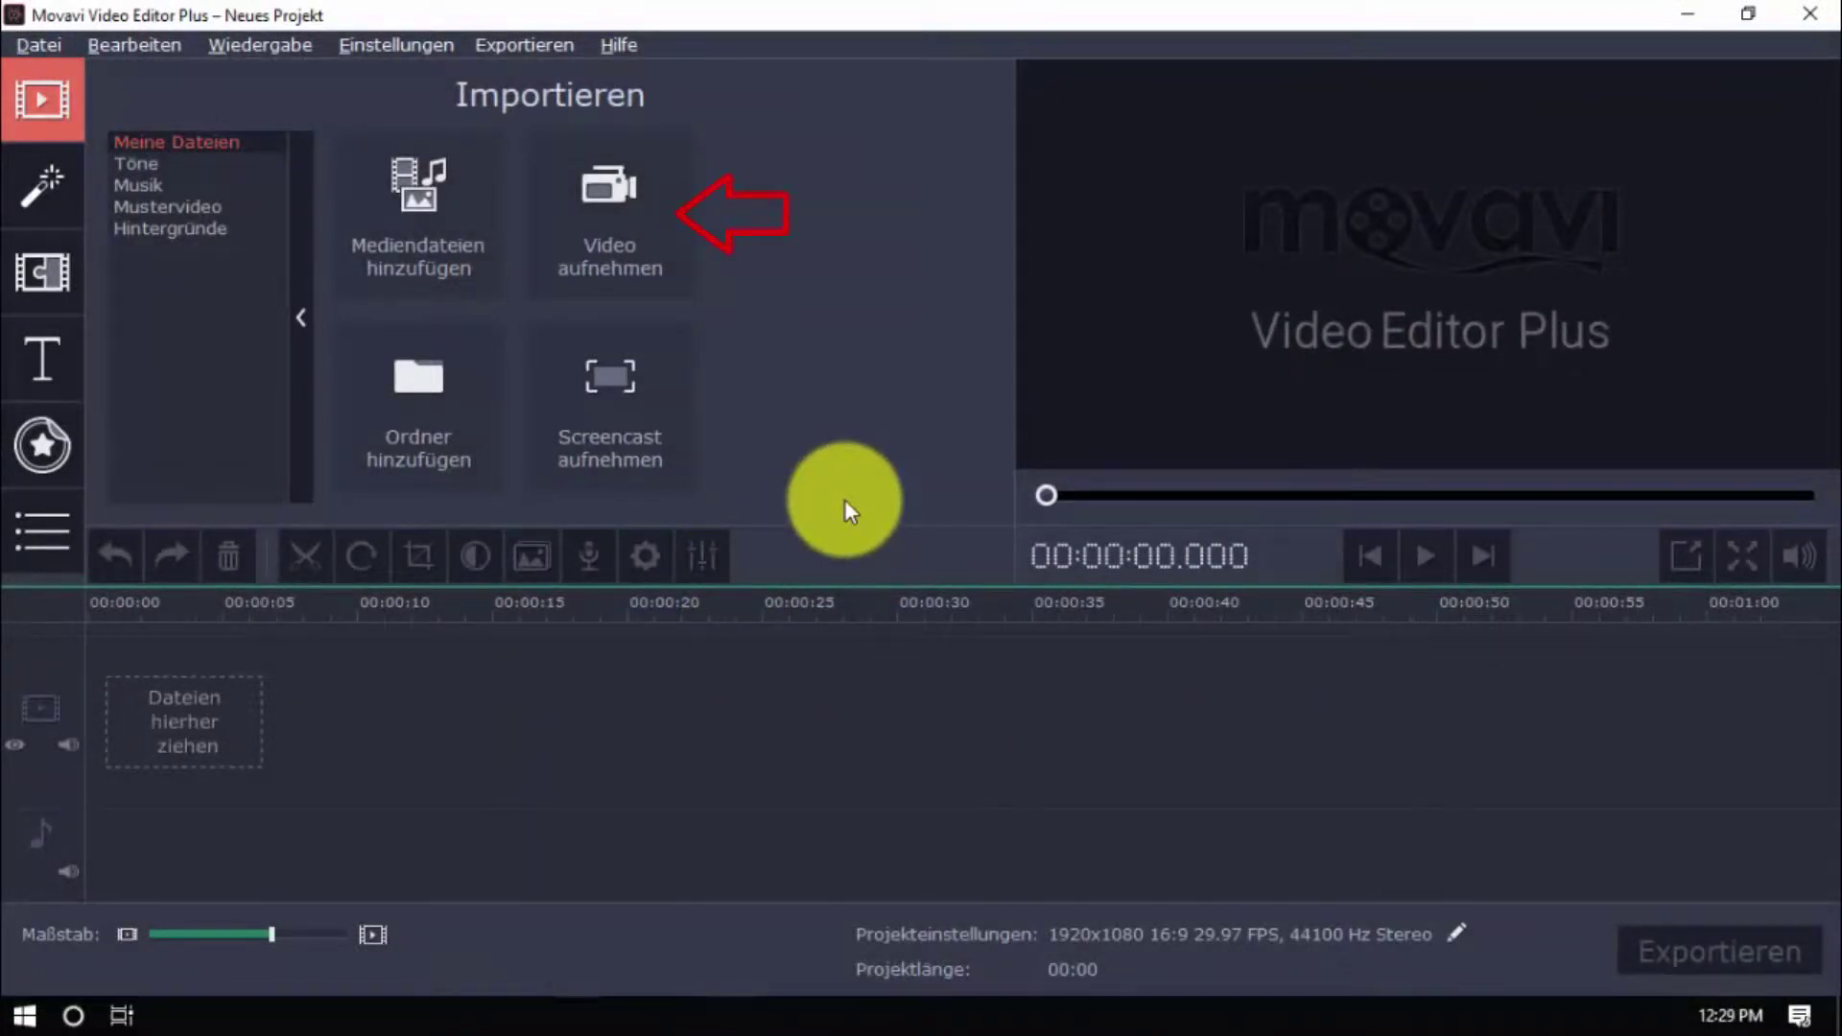
click(419, 208)
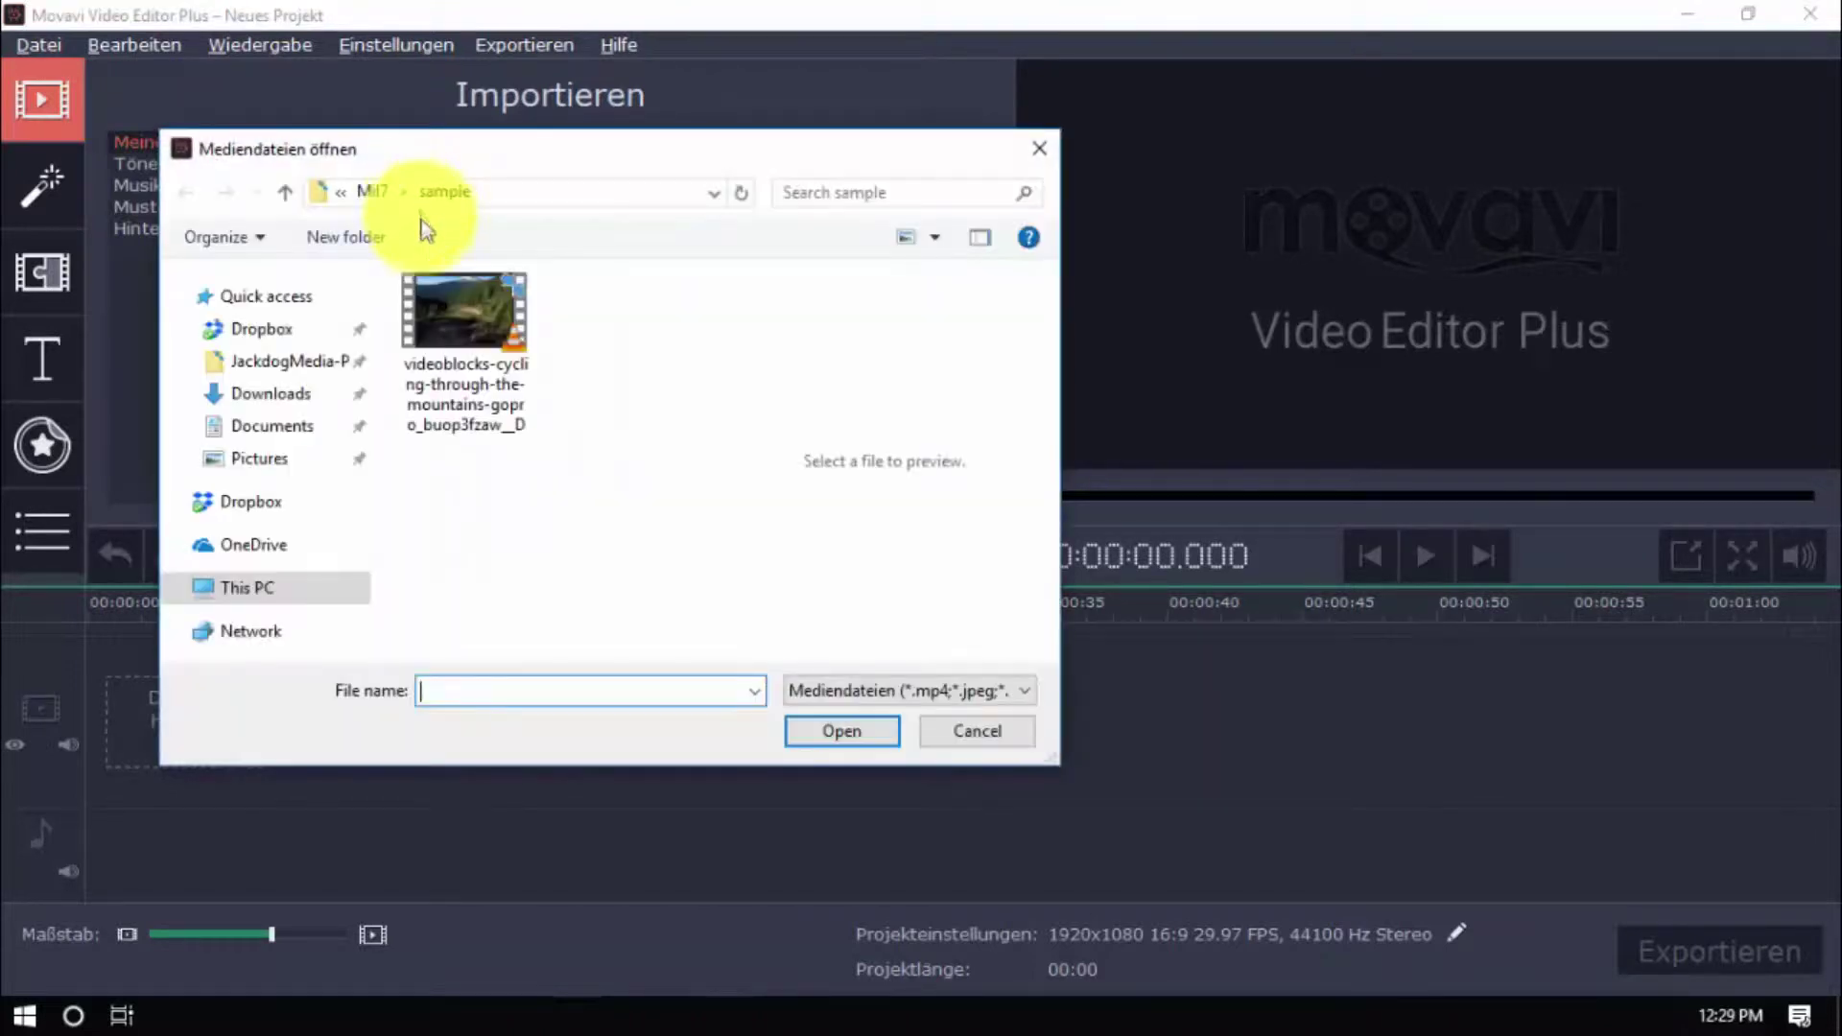
double_click(470, 367)
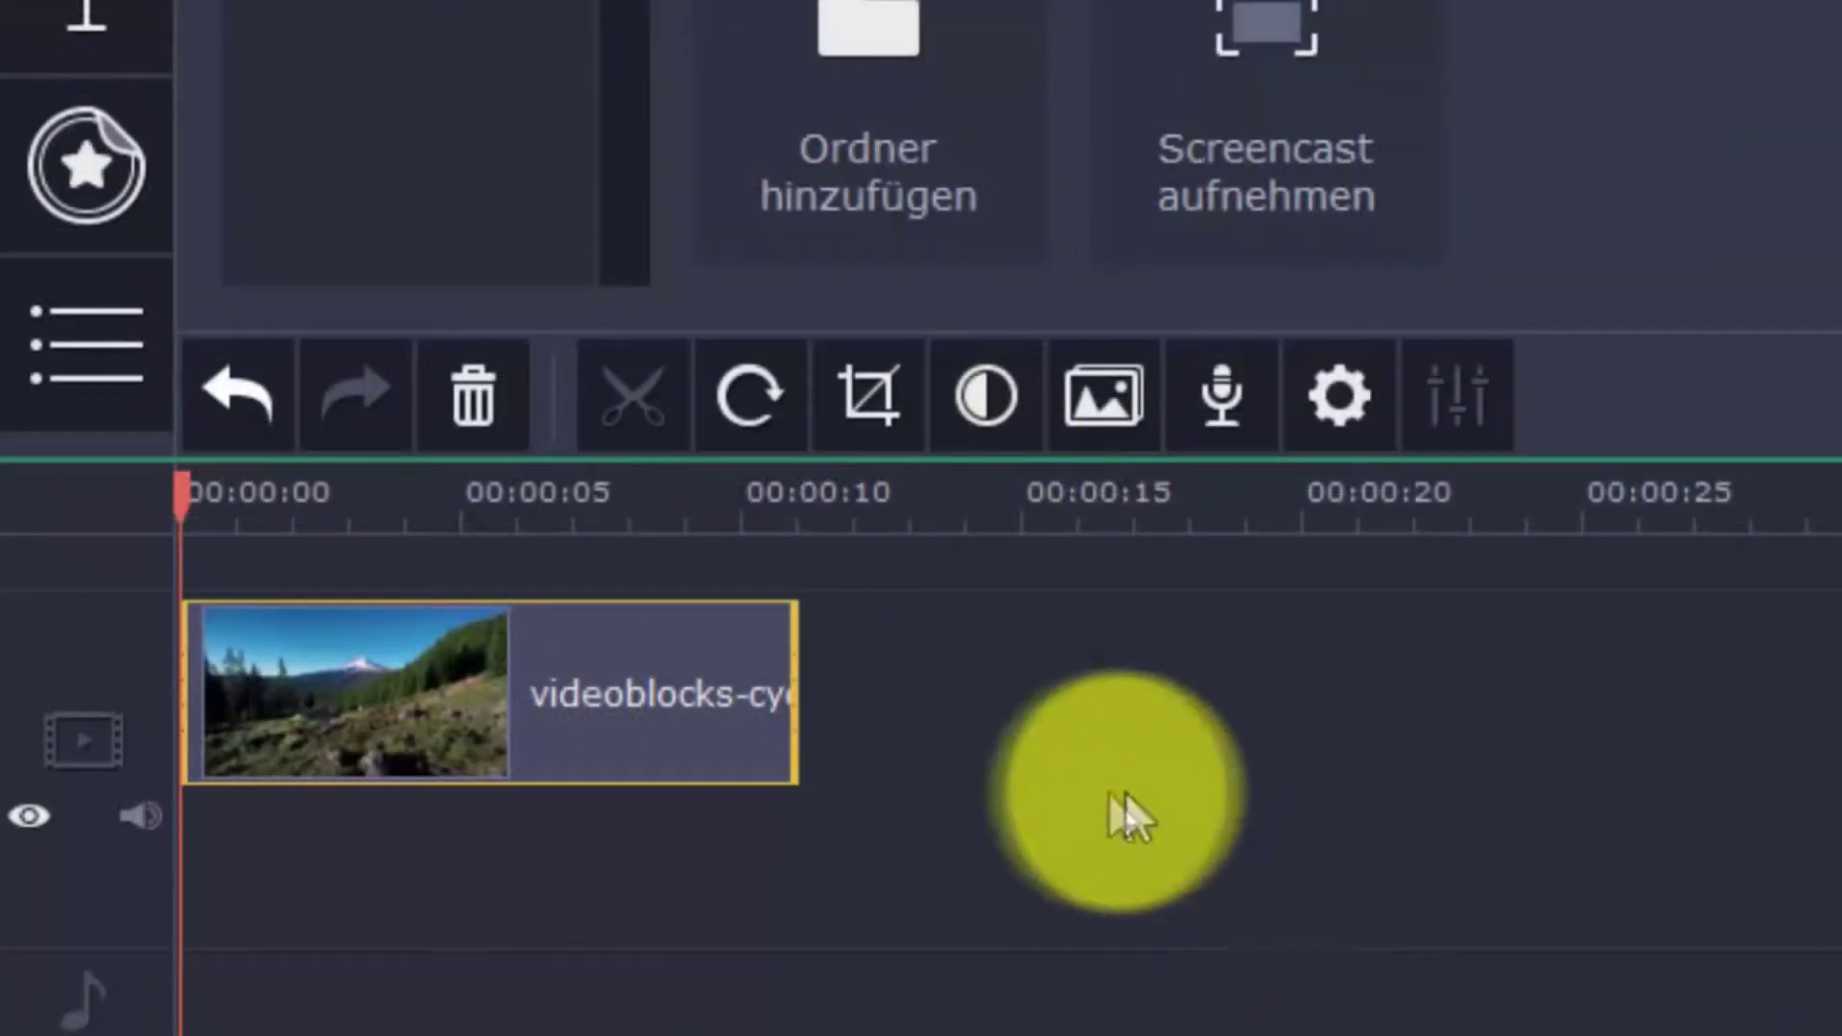
Step: Split the clip a few seconds in and delete the first part
click(481, 664)
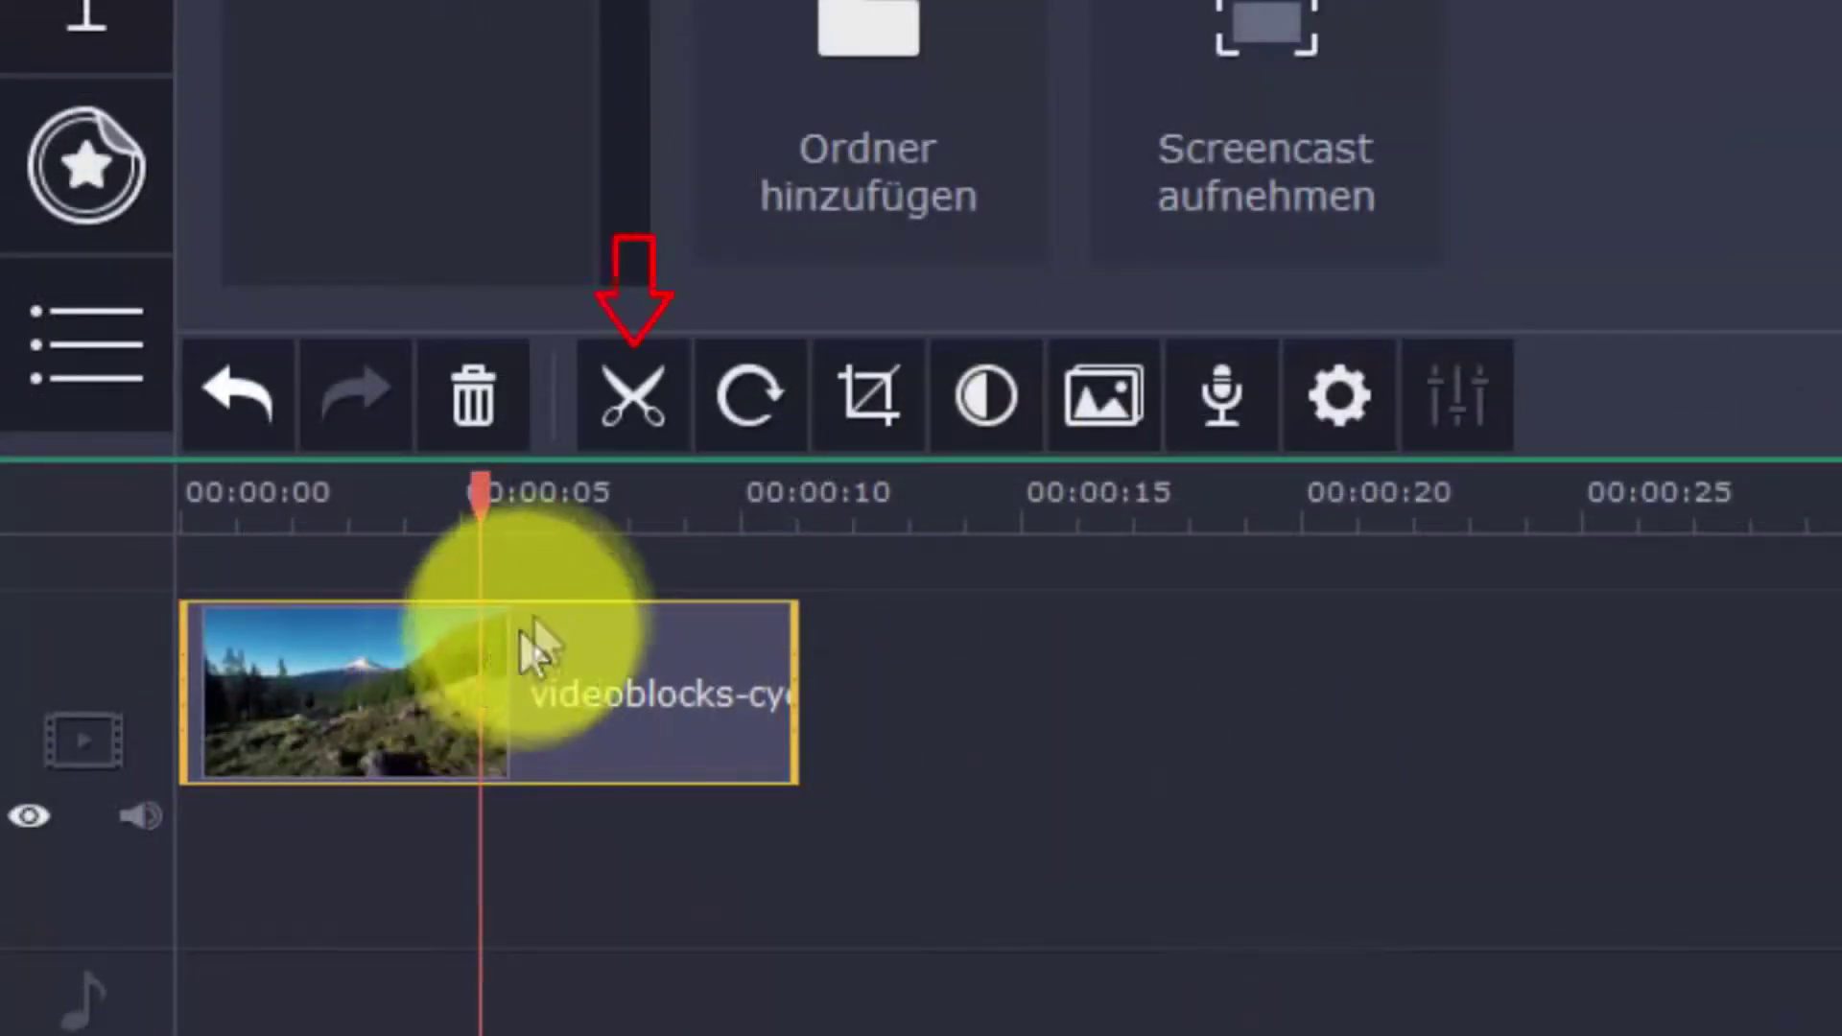
click(641, 376)
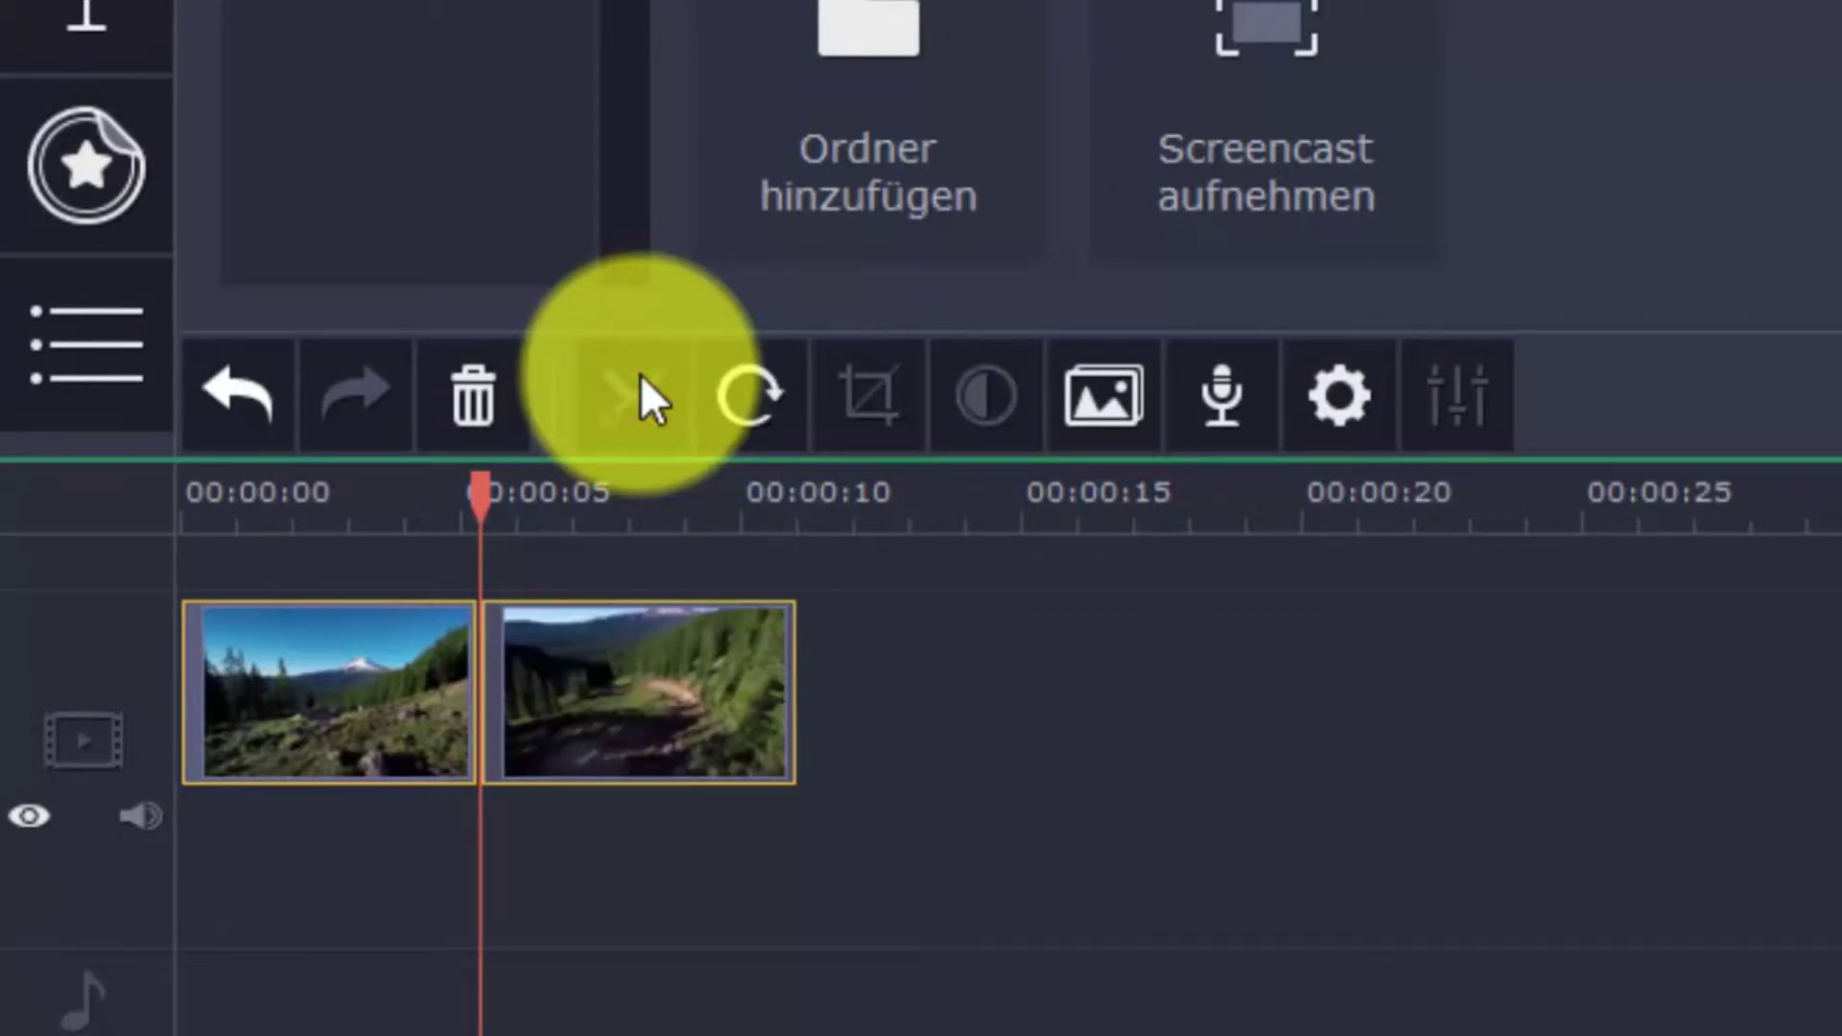
click(354, 696)
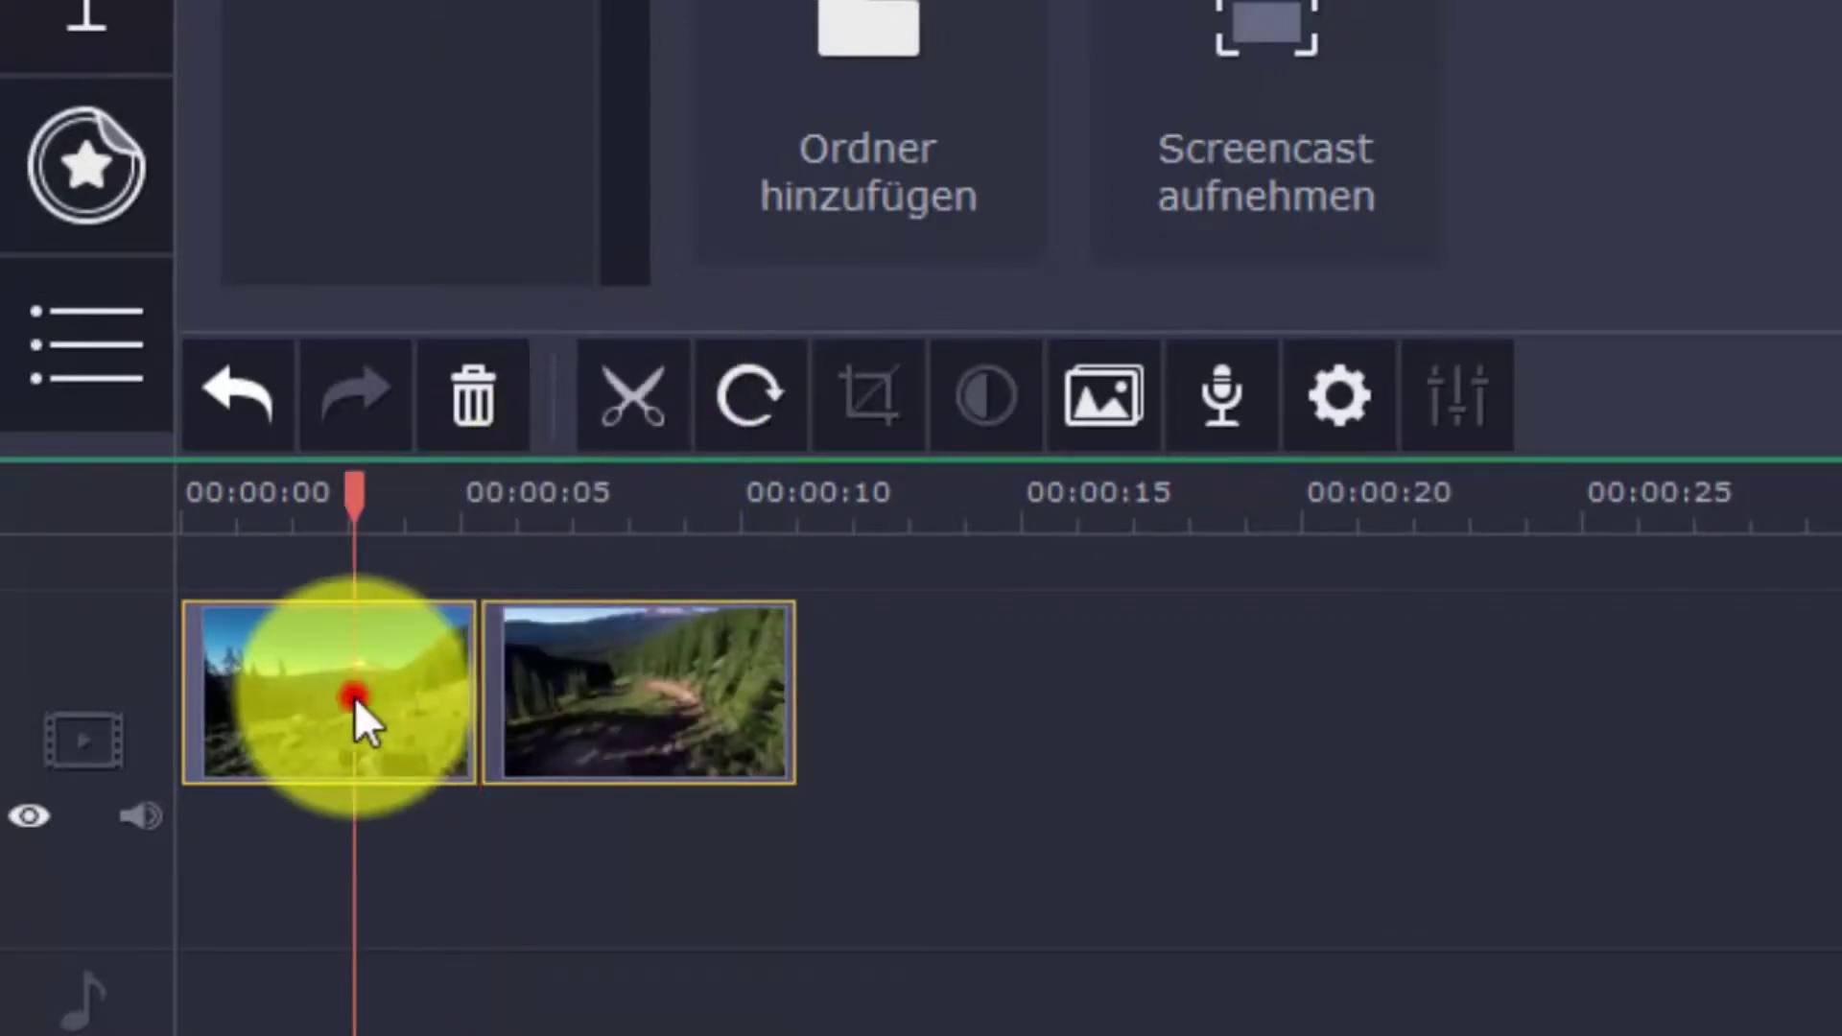
click(474, 398)
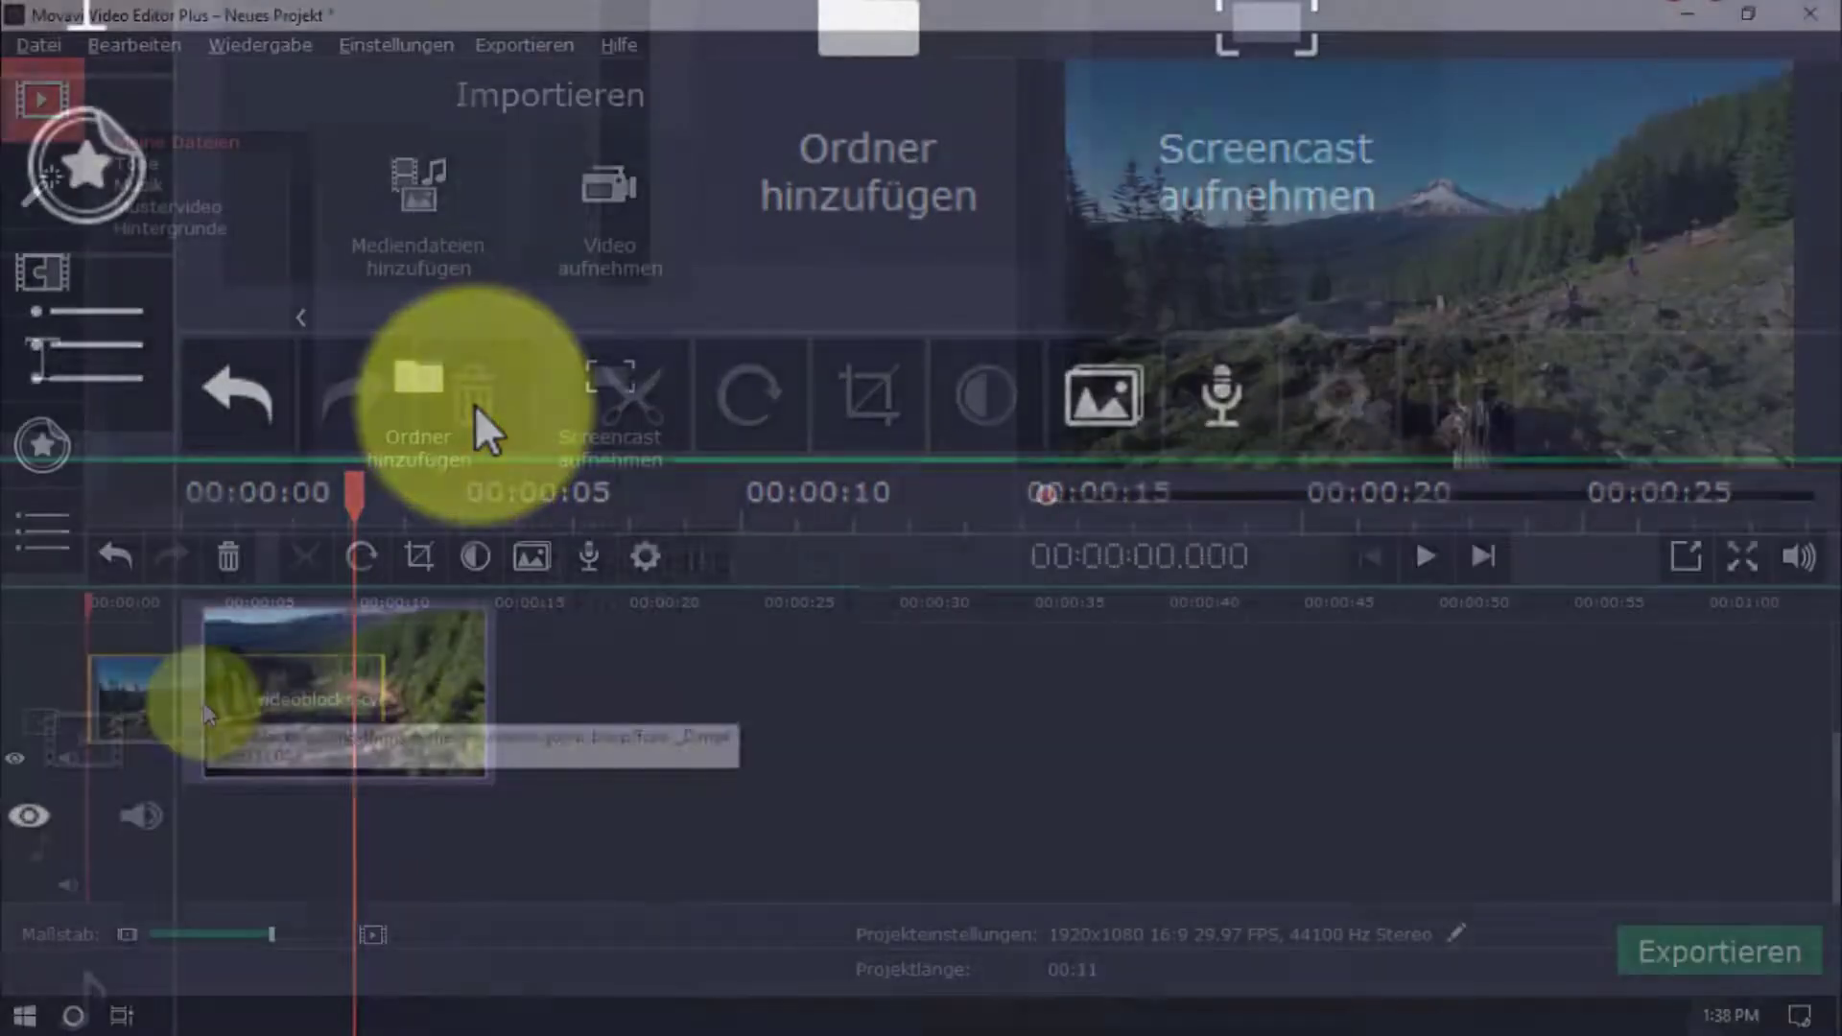
Step: Rotate the remaining clip twice so it plays upside down
click(203, 700)
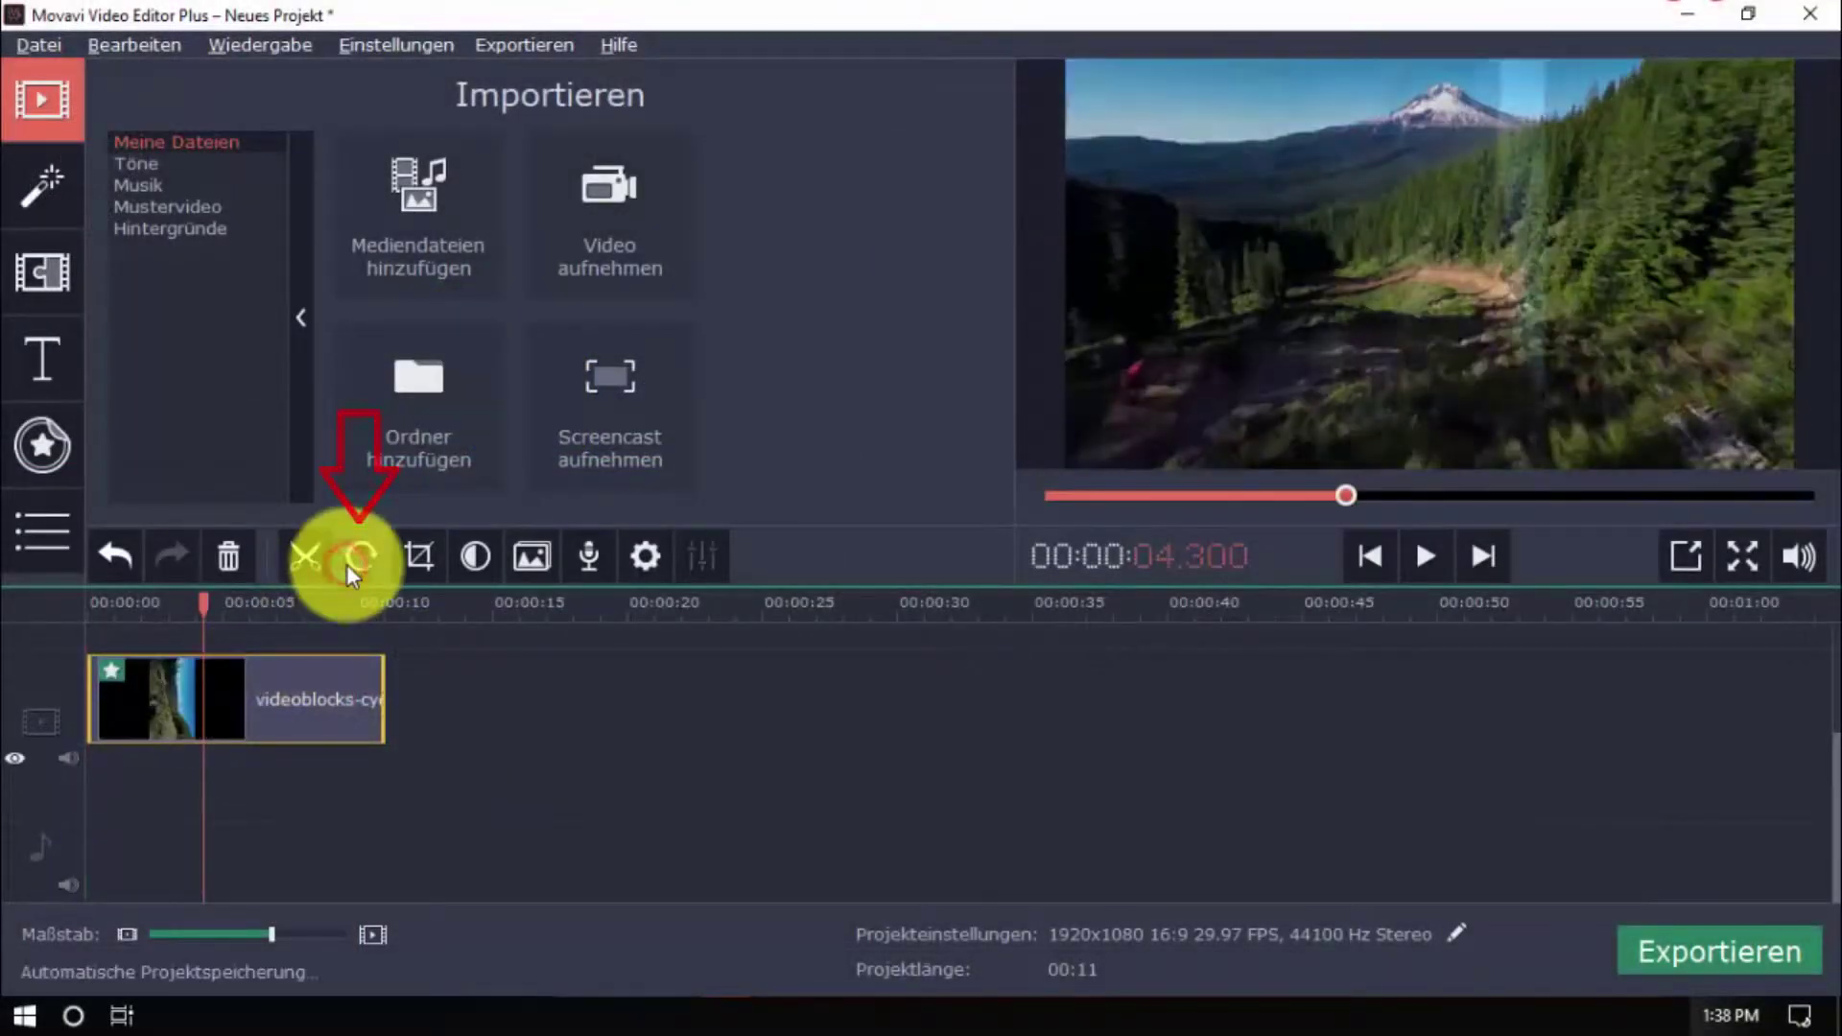
click(348, 565)
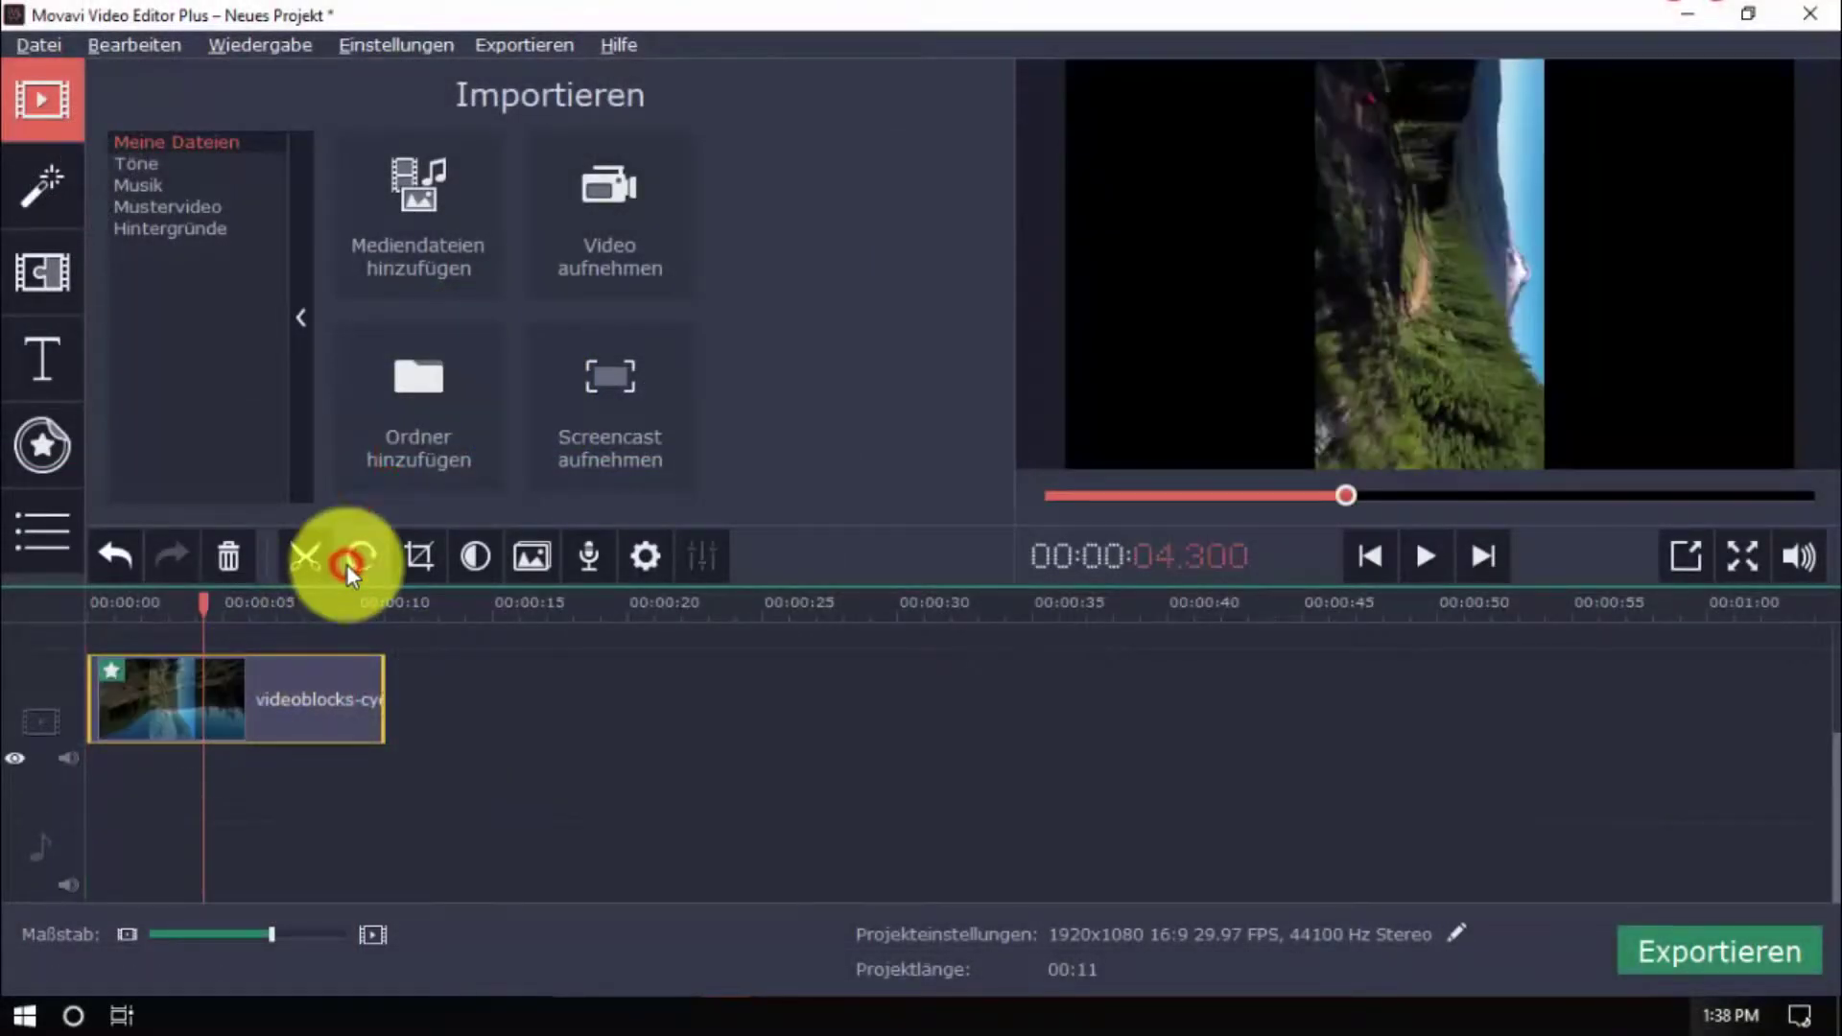
click(348, 565)
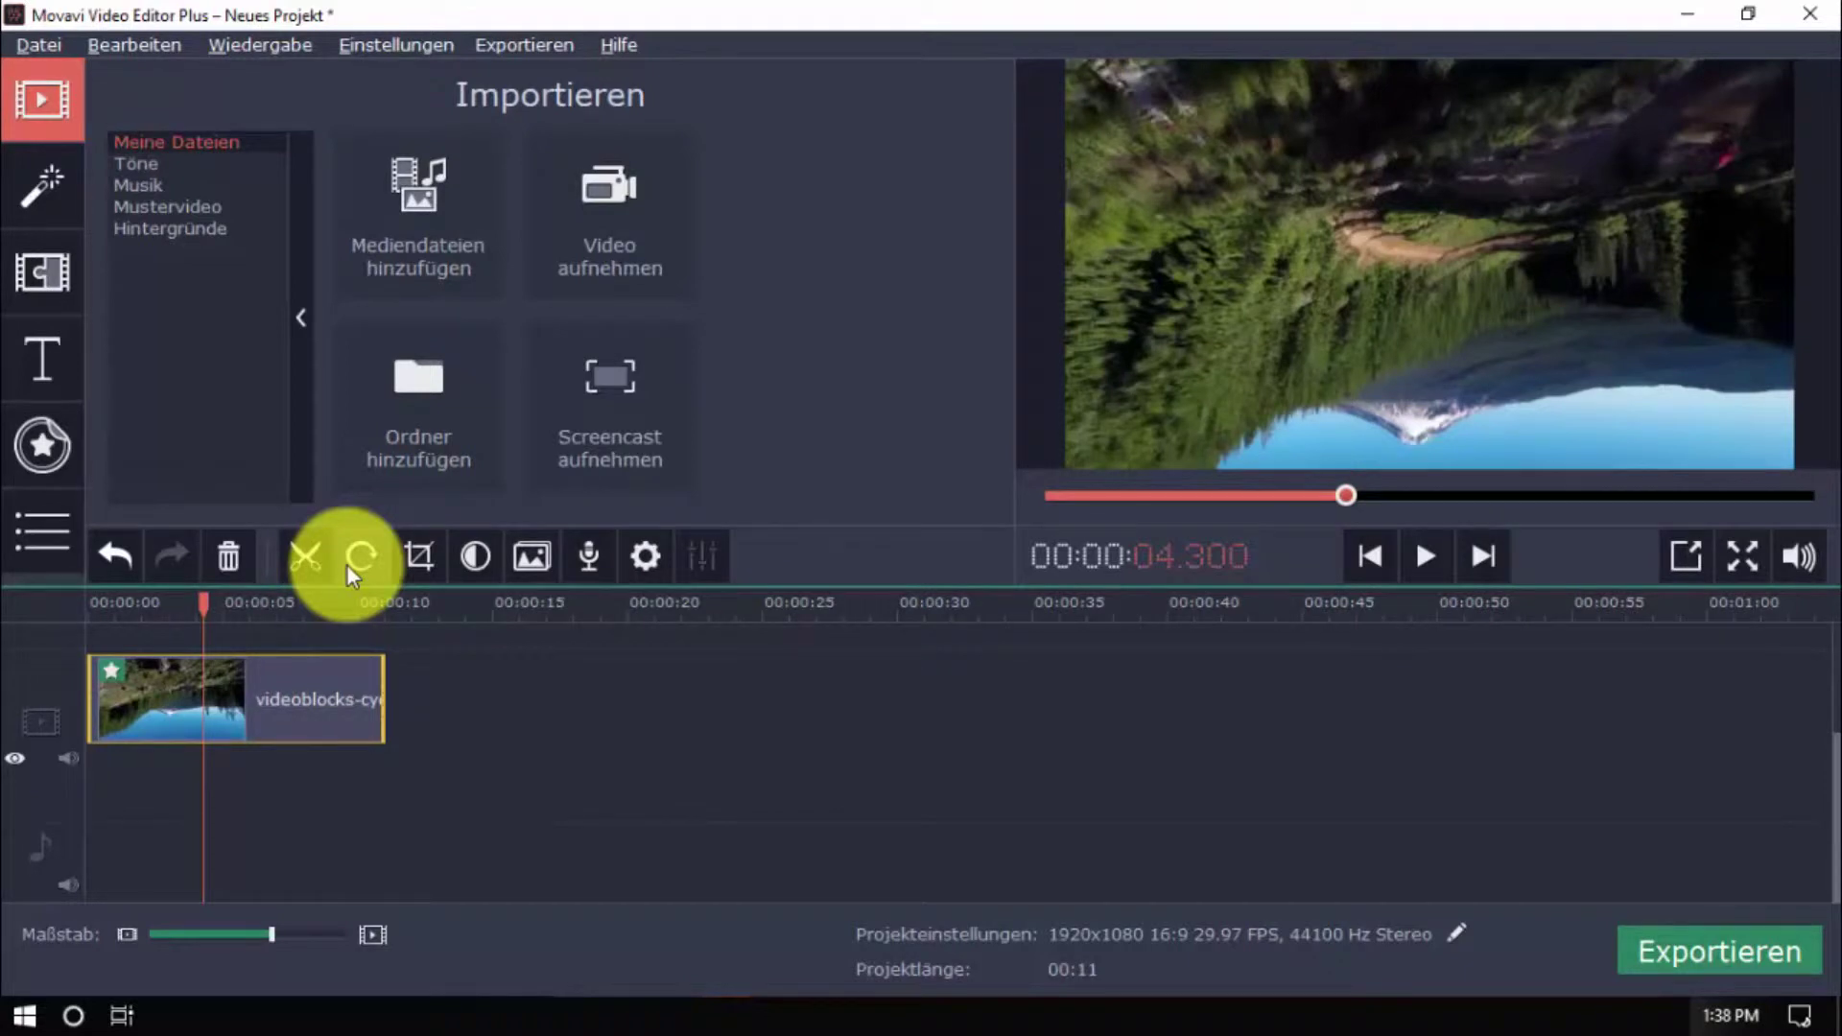
Step: Crop the frame in from the lower-right corner and tilt the picture to 17°
click(421, 560)
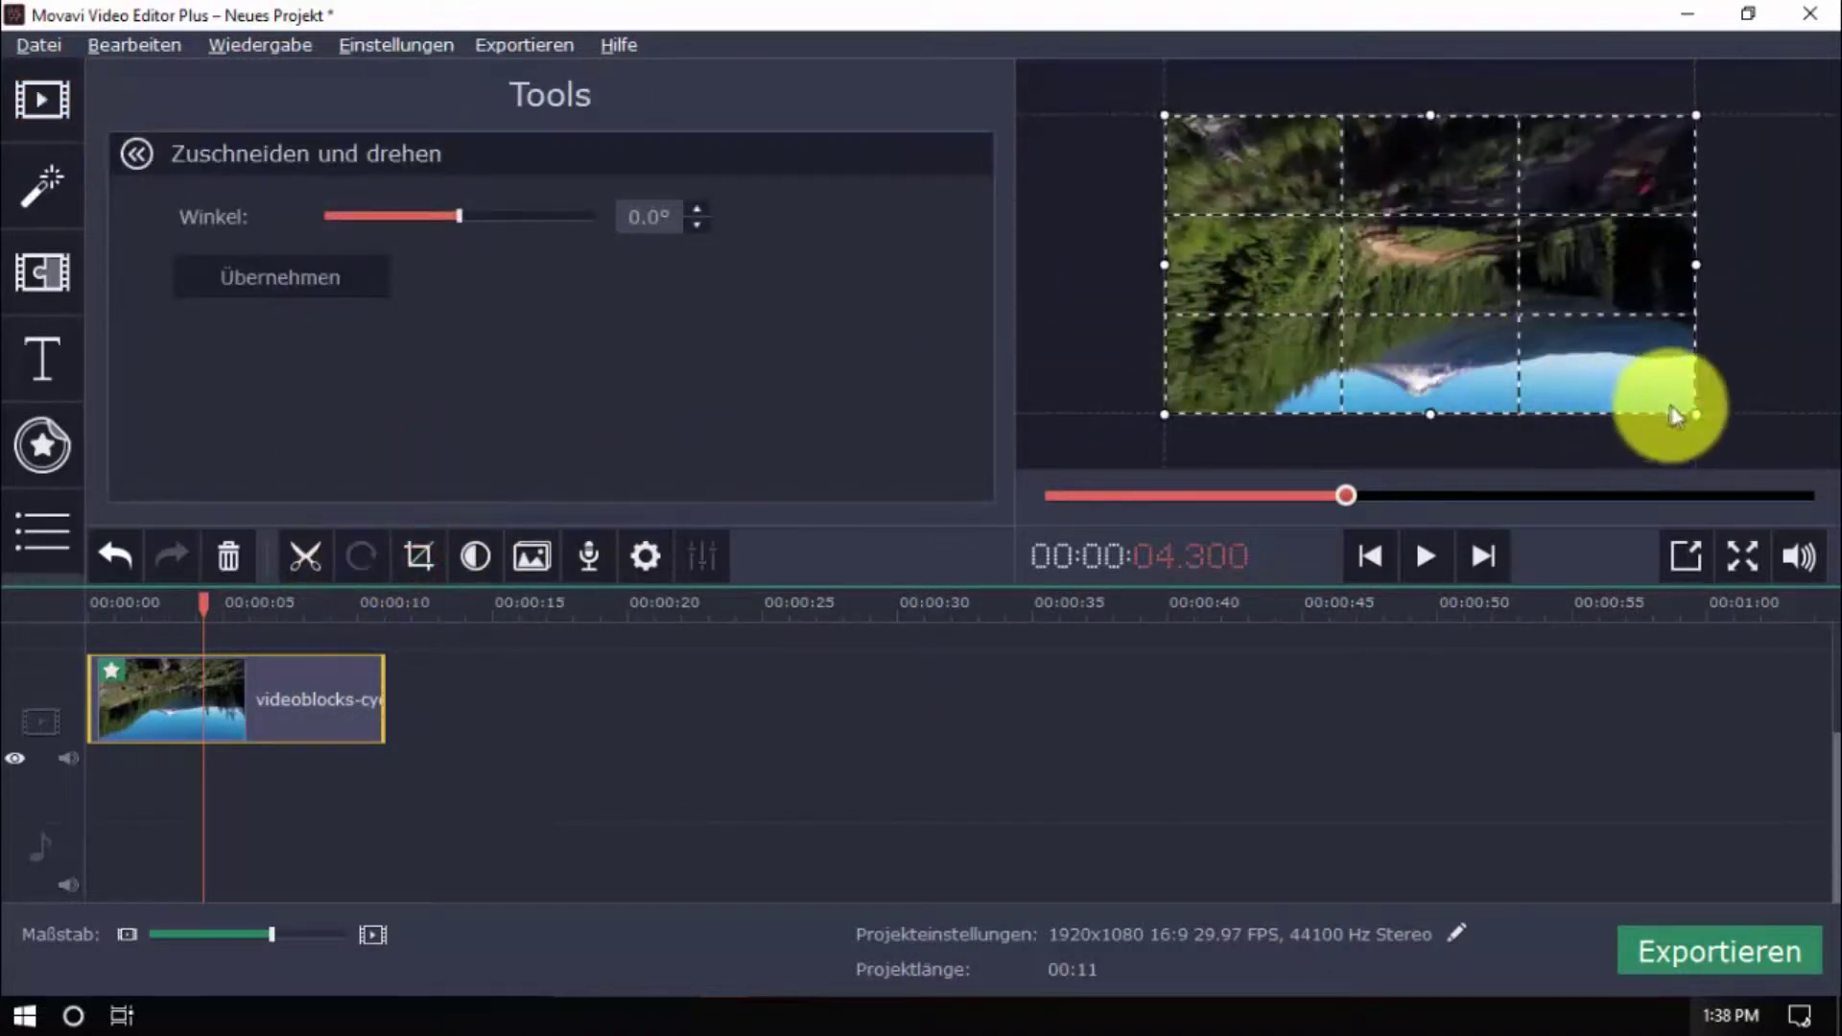
mouse_move(1697, 418)
mouse_down()
mouse_move(1575, 348)
mouse_move(1650, 390)
mouse_up()
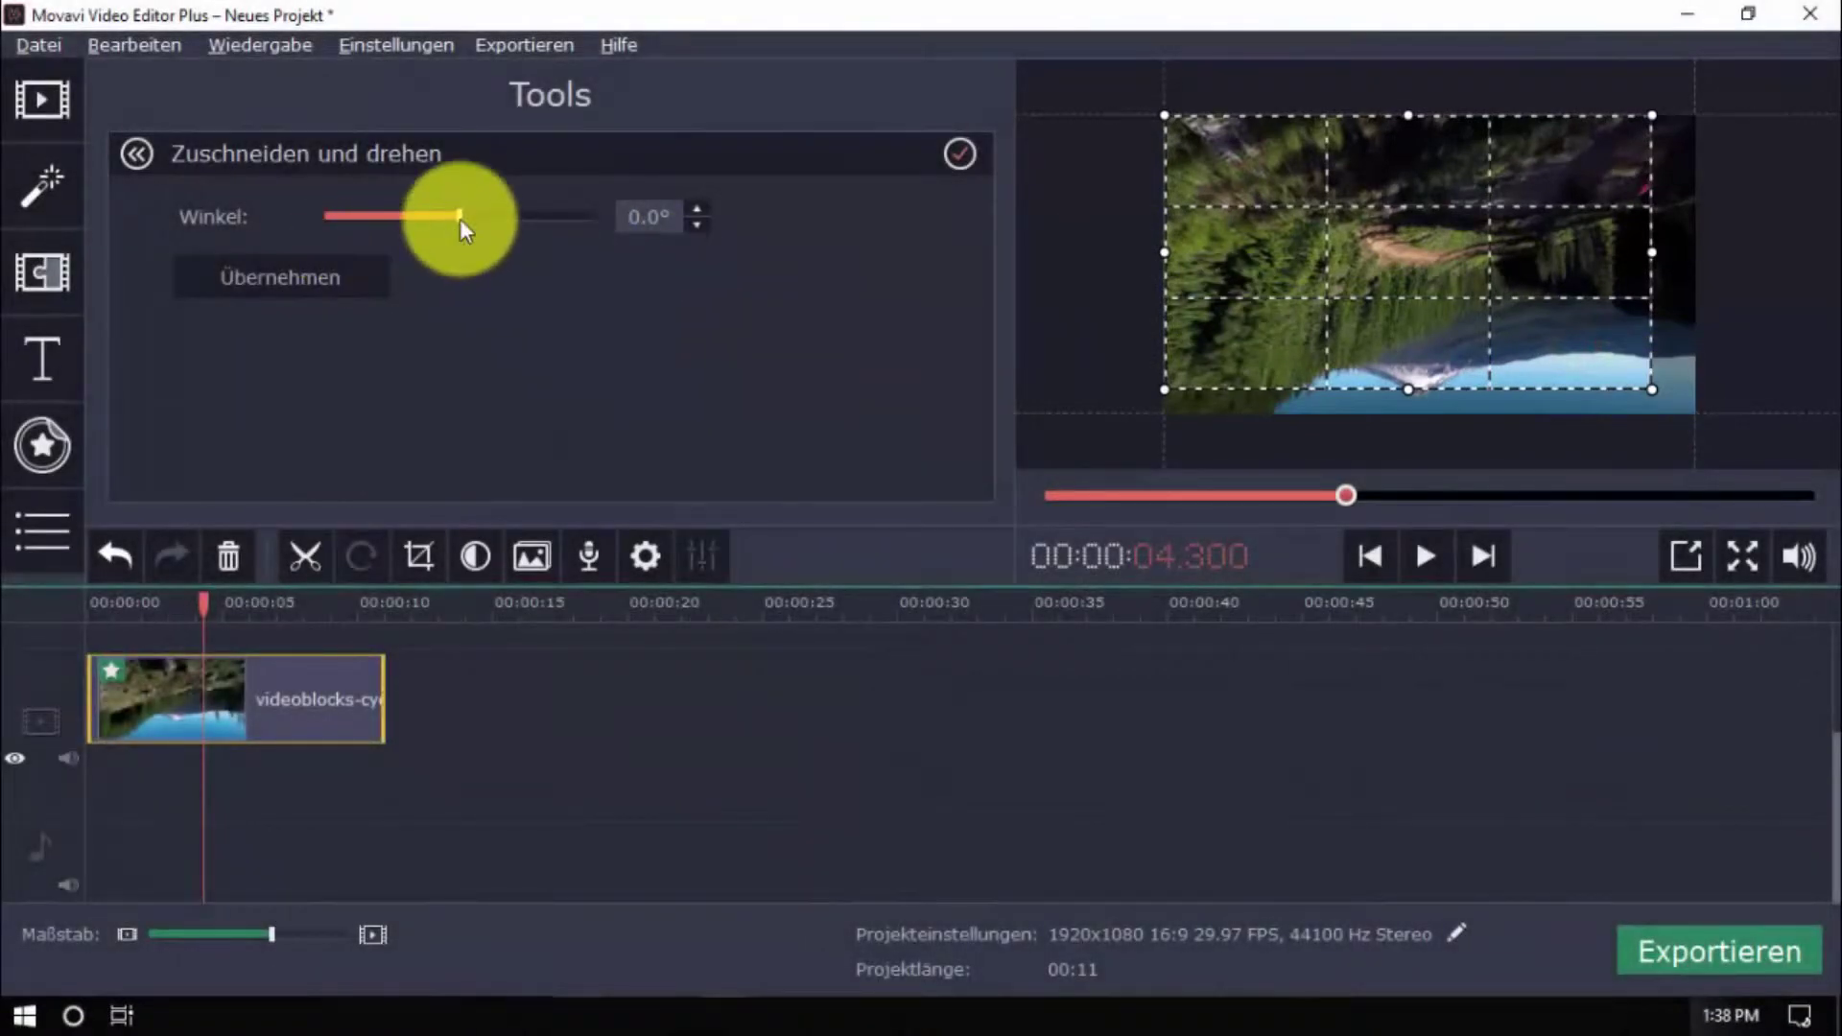
mouse_move(458, 216)
mouse_down()
mouse_move(498, 217)
mouse_move(405, 221)
mouse_up()
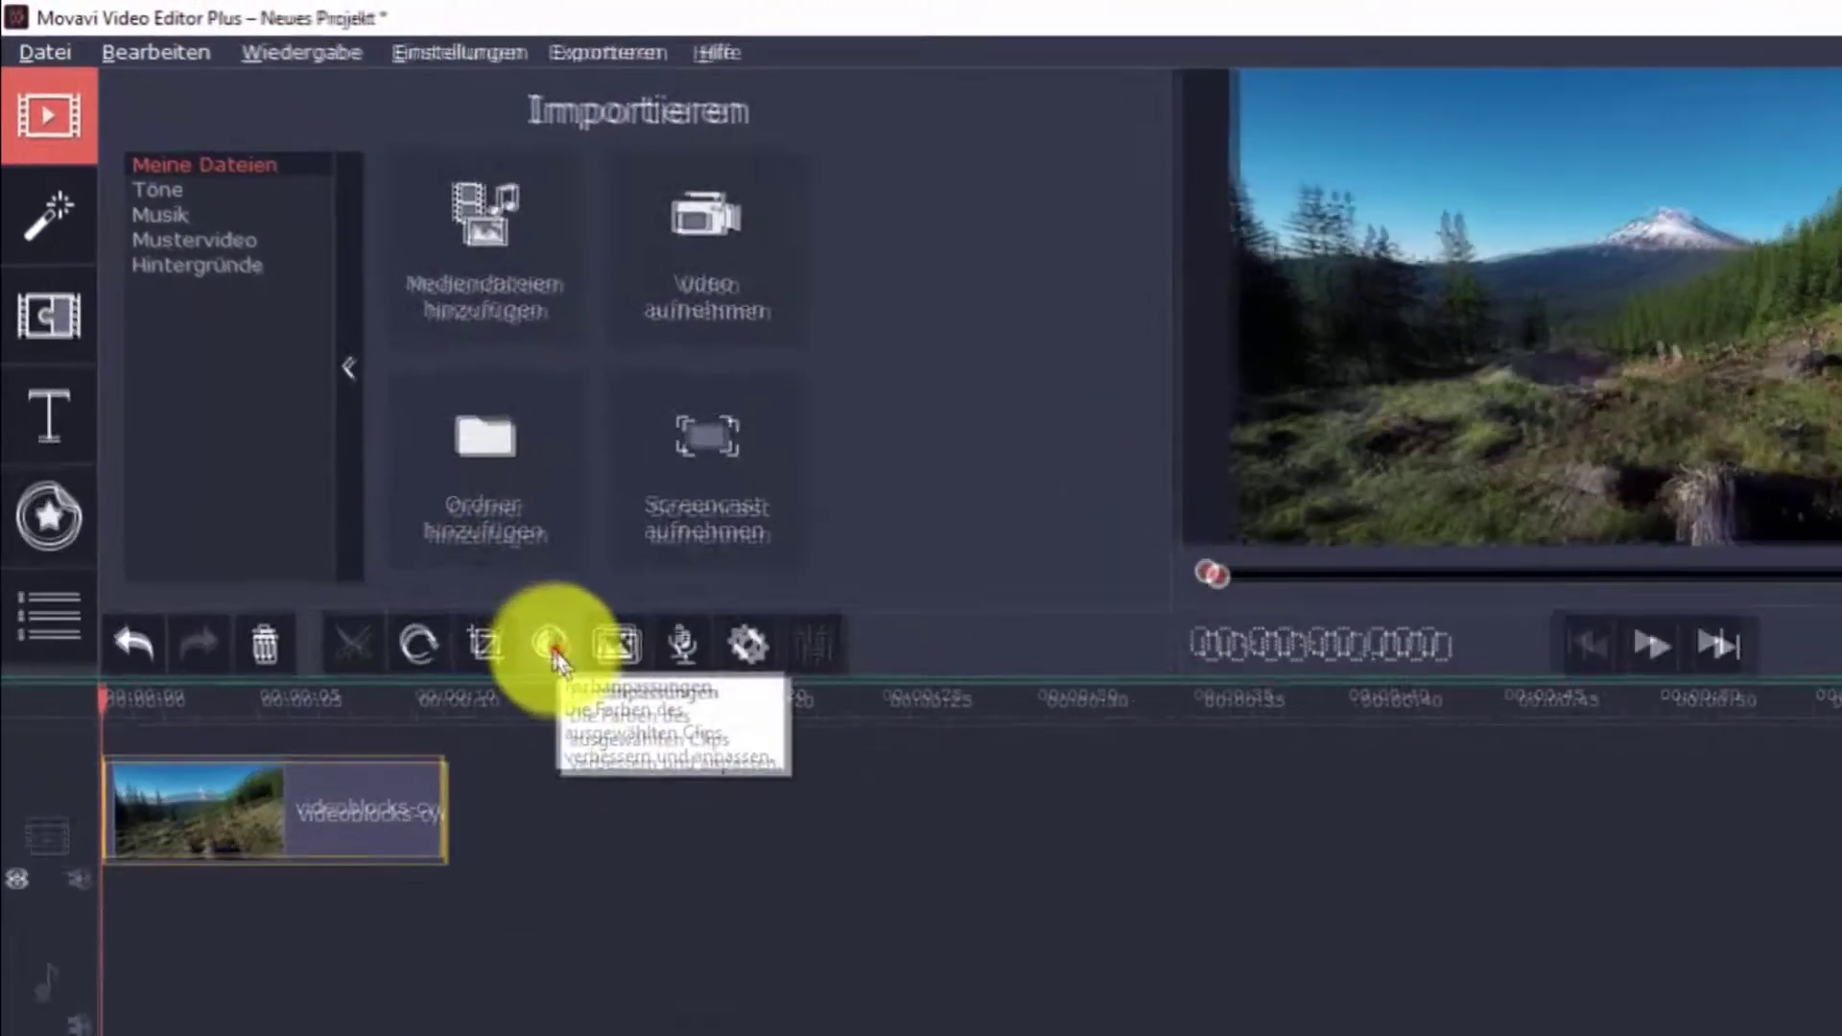
click(477, 559)
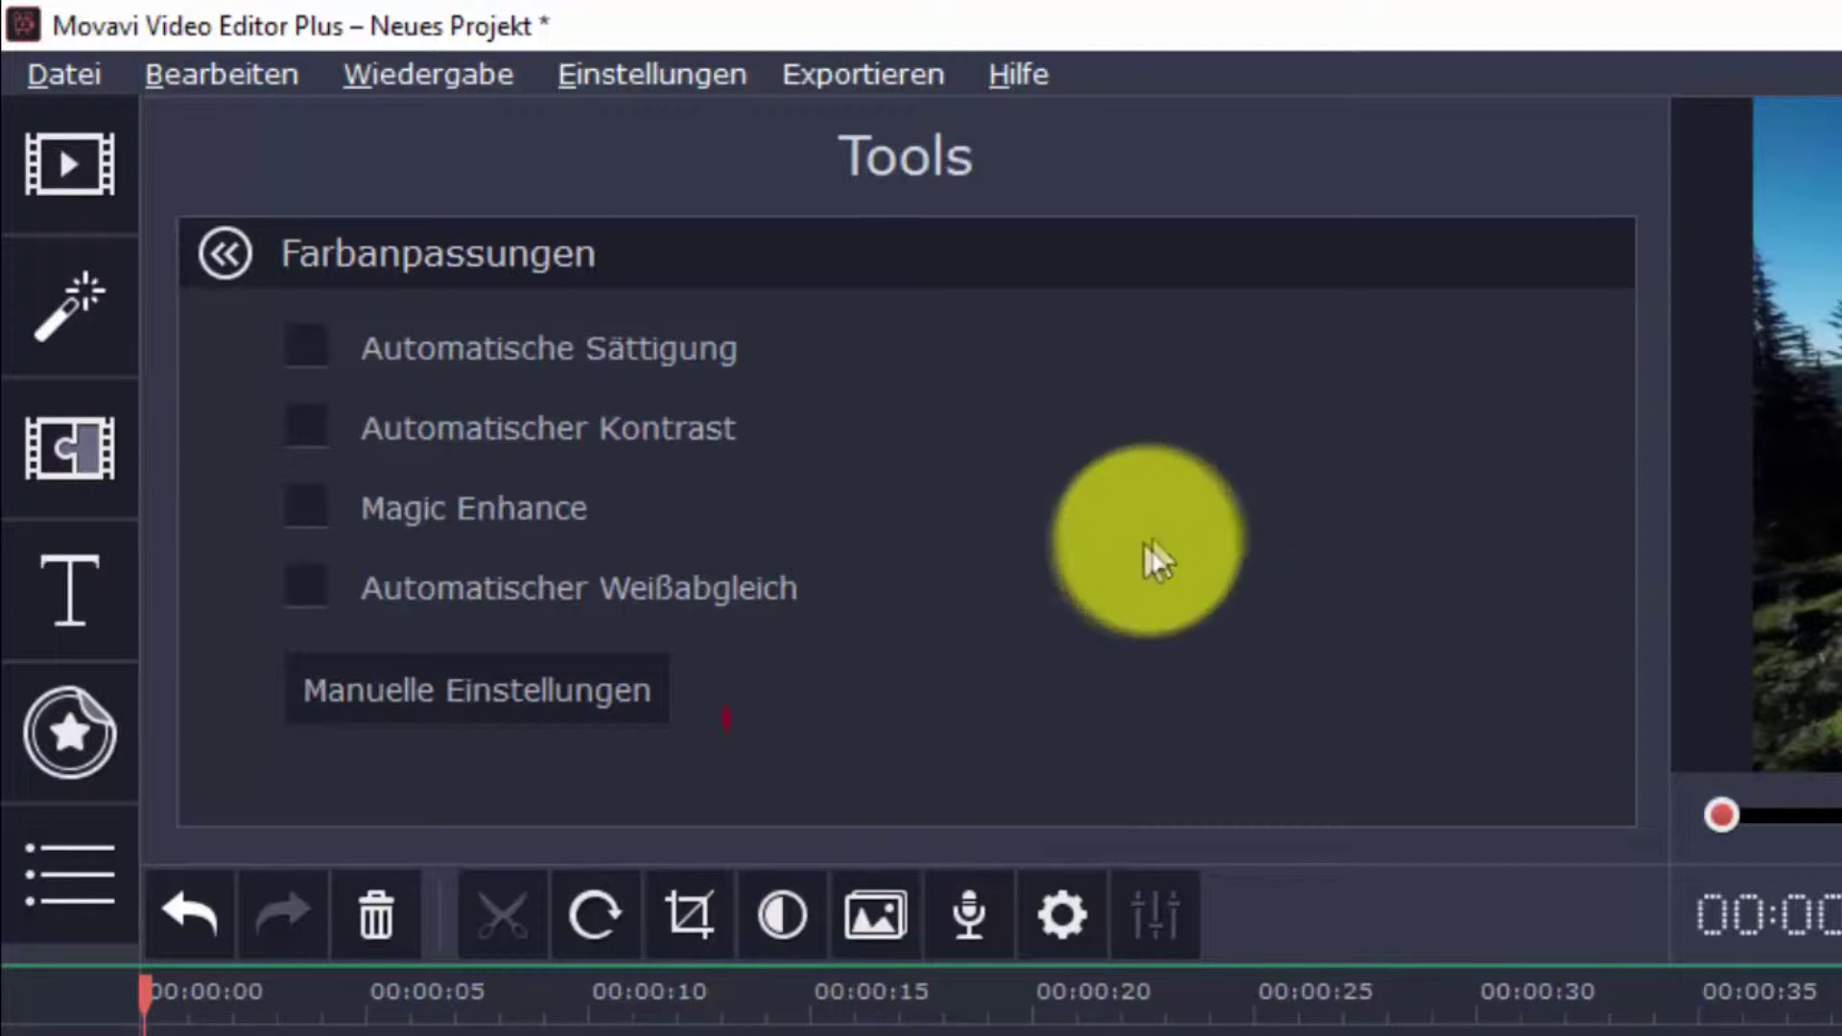
click(607, 693)
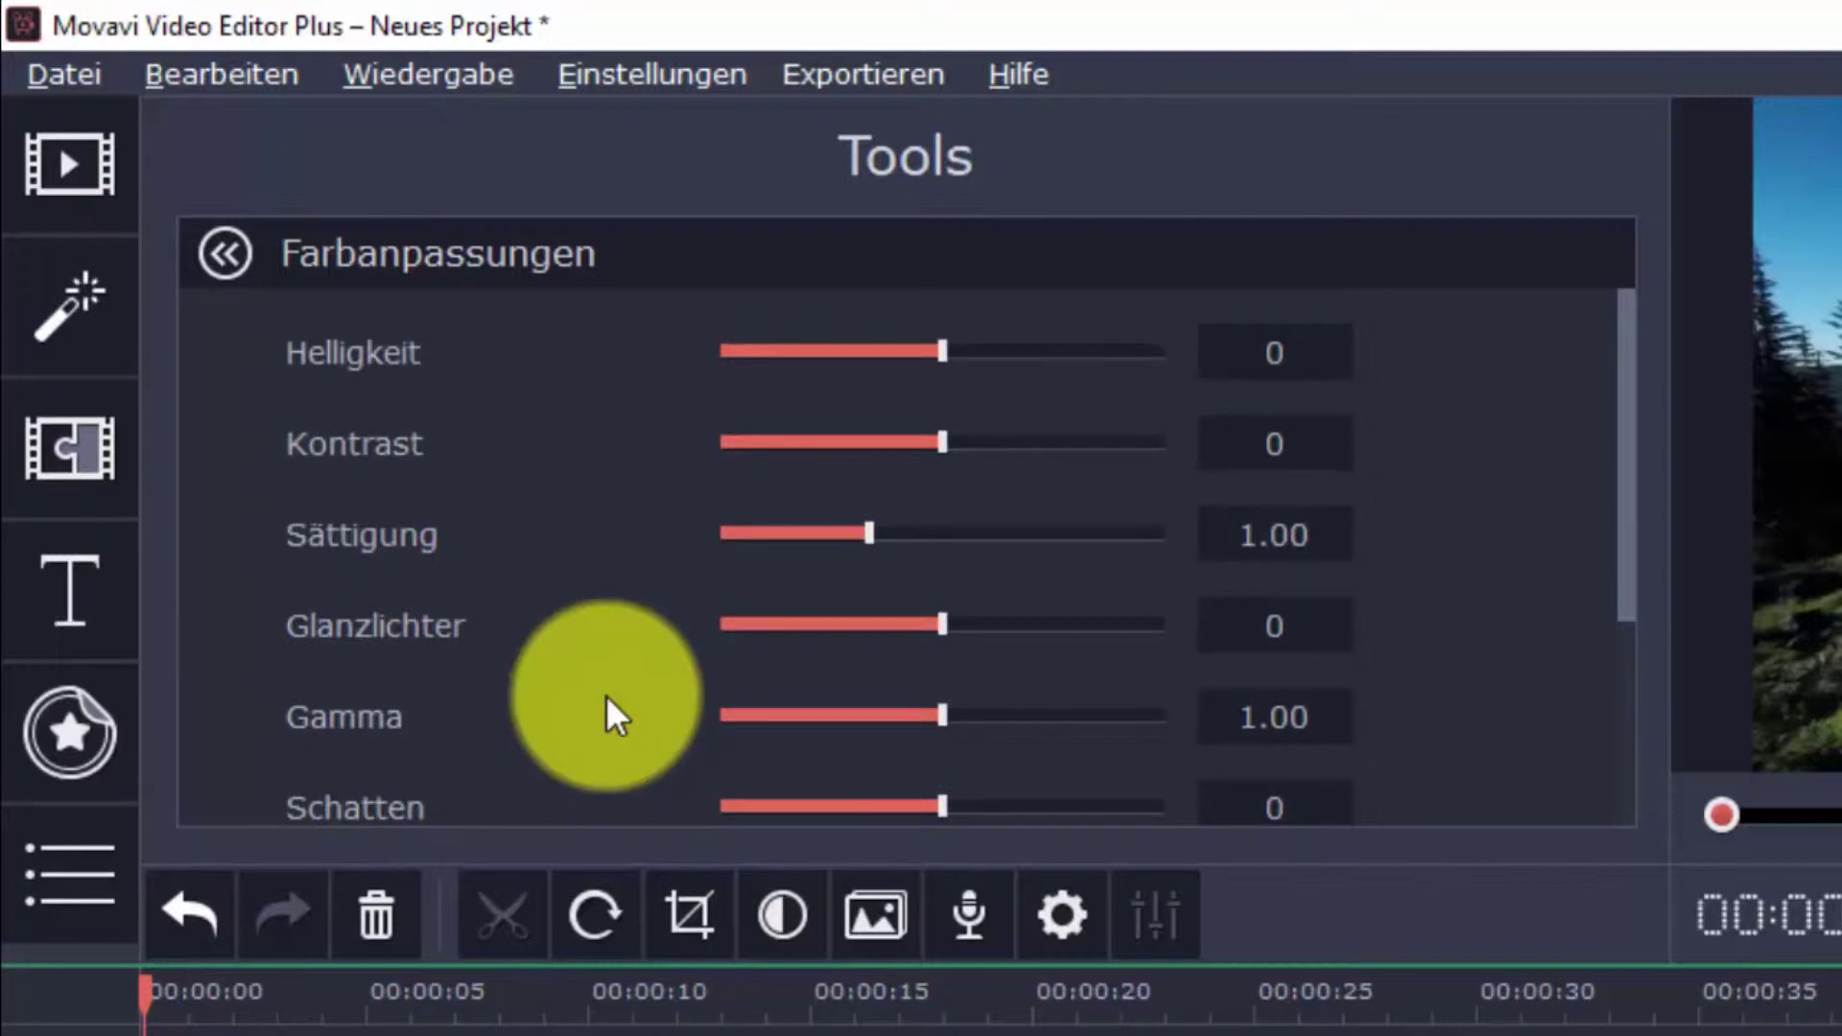
scroll(607, 695, down, 5)
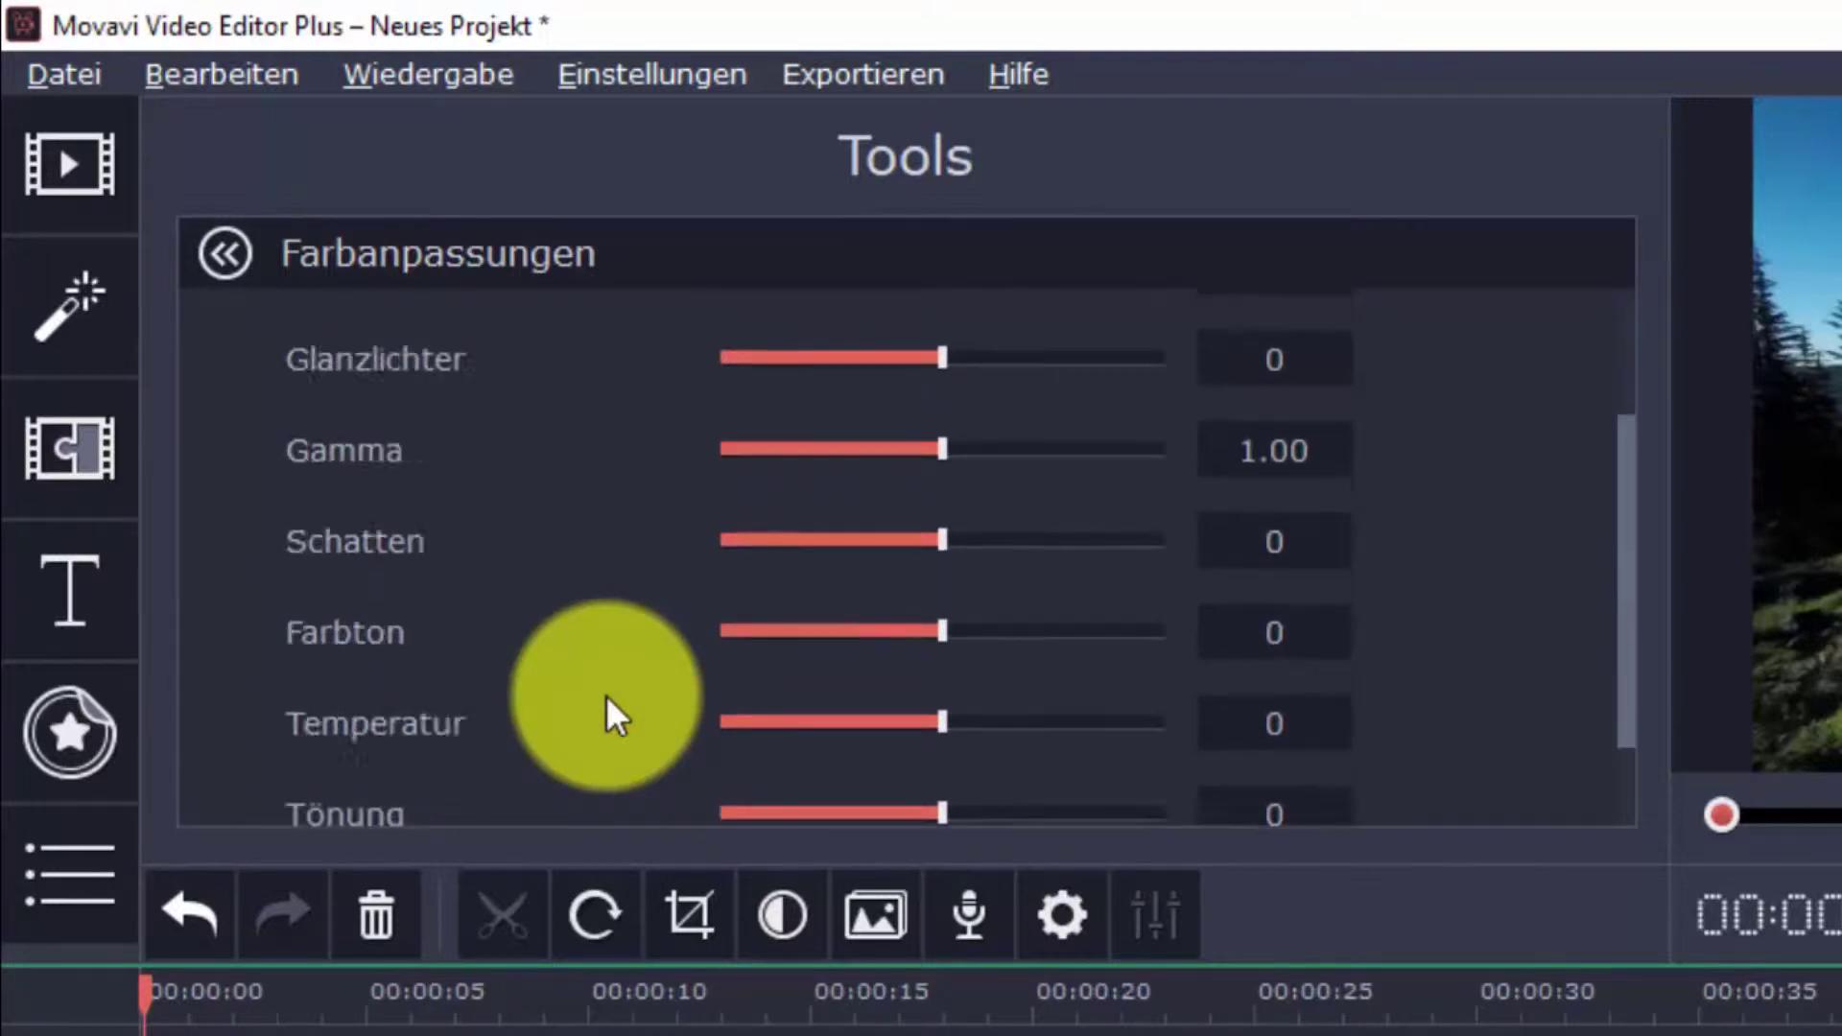
scroll(606, 695, down, 1)
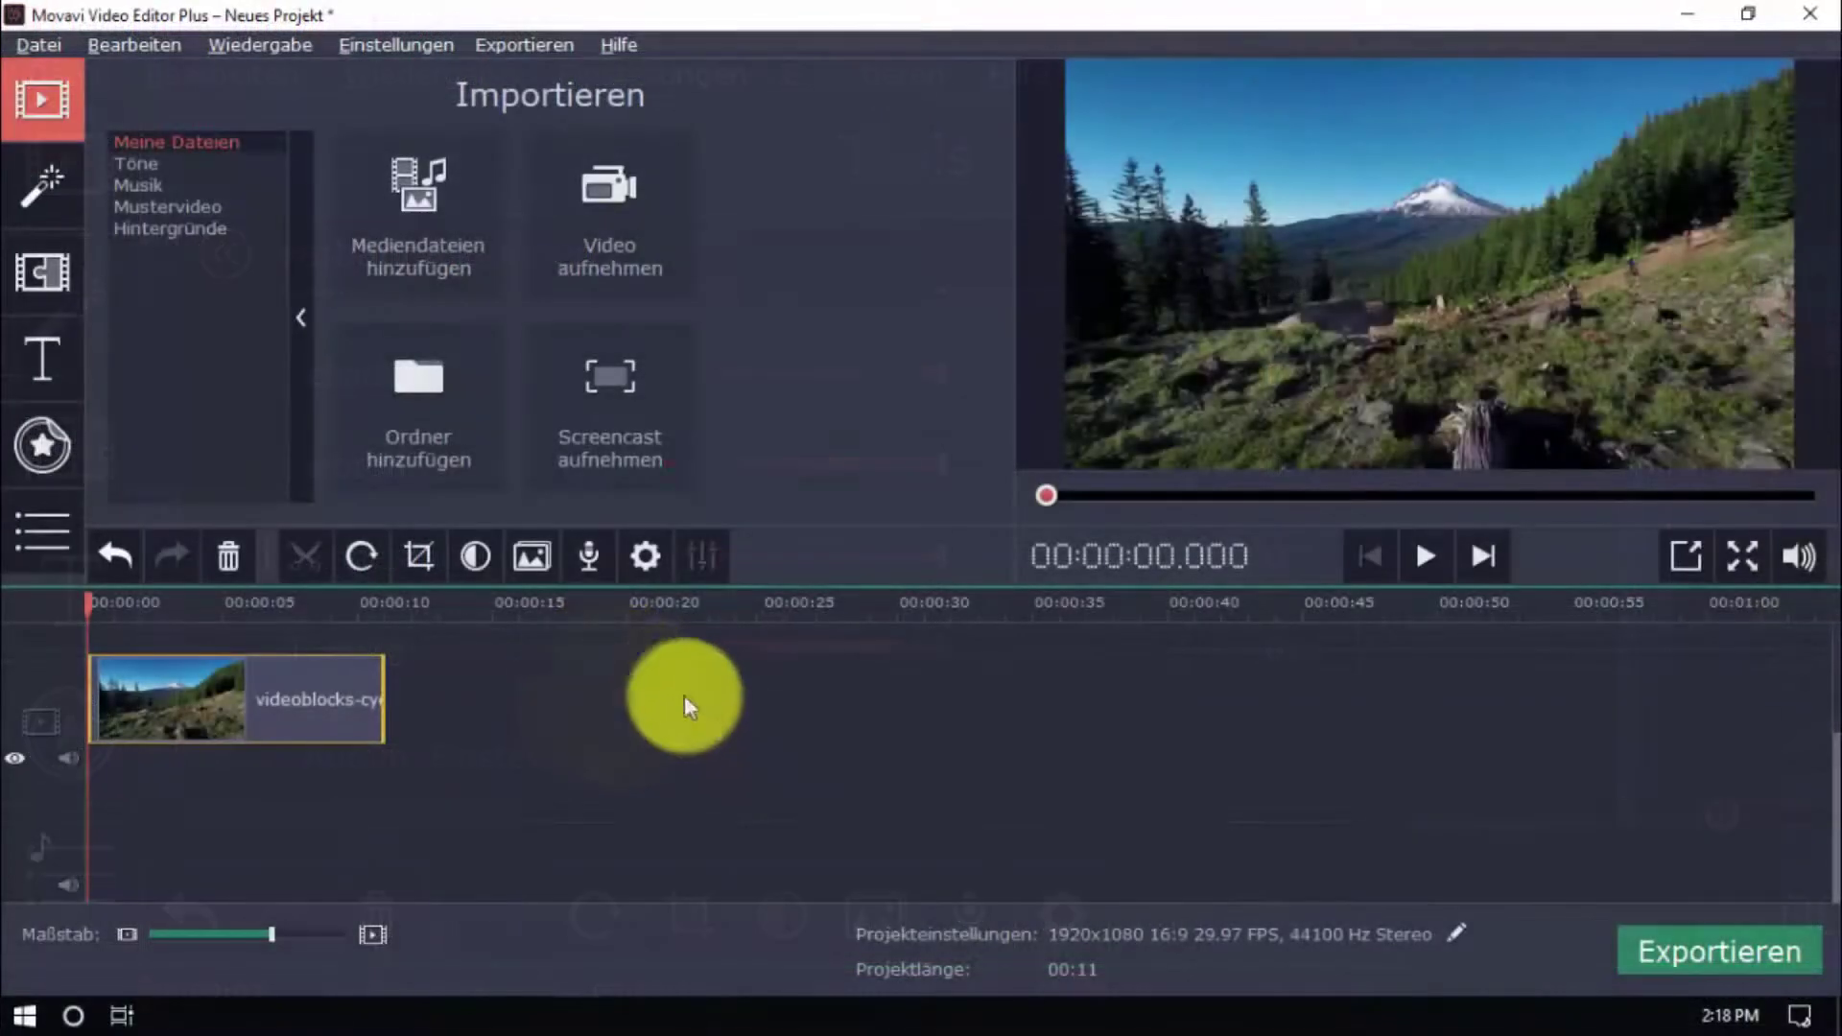
Step: Set the clip speed to 200% in Clip Properties and preview it
click(647, 560)
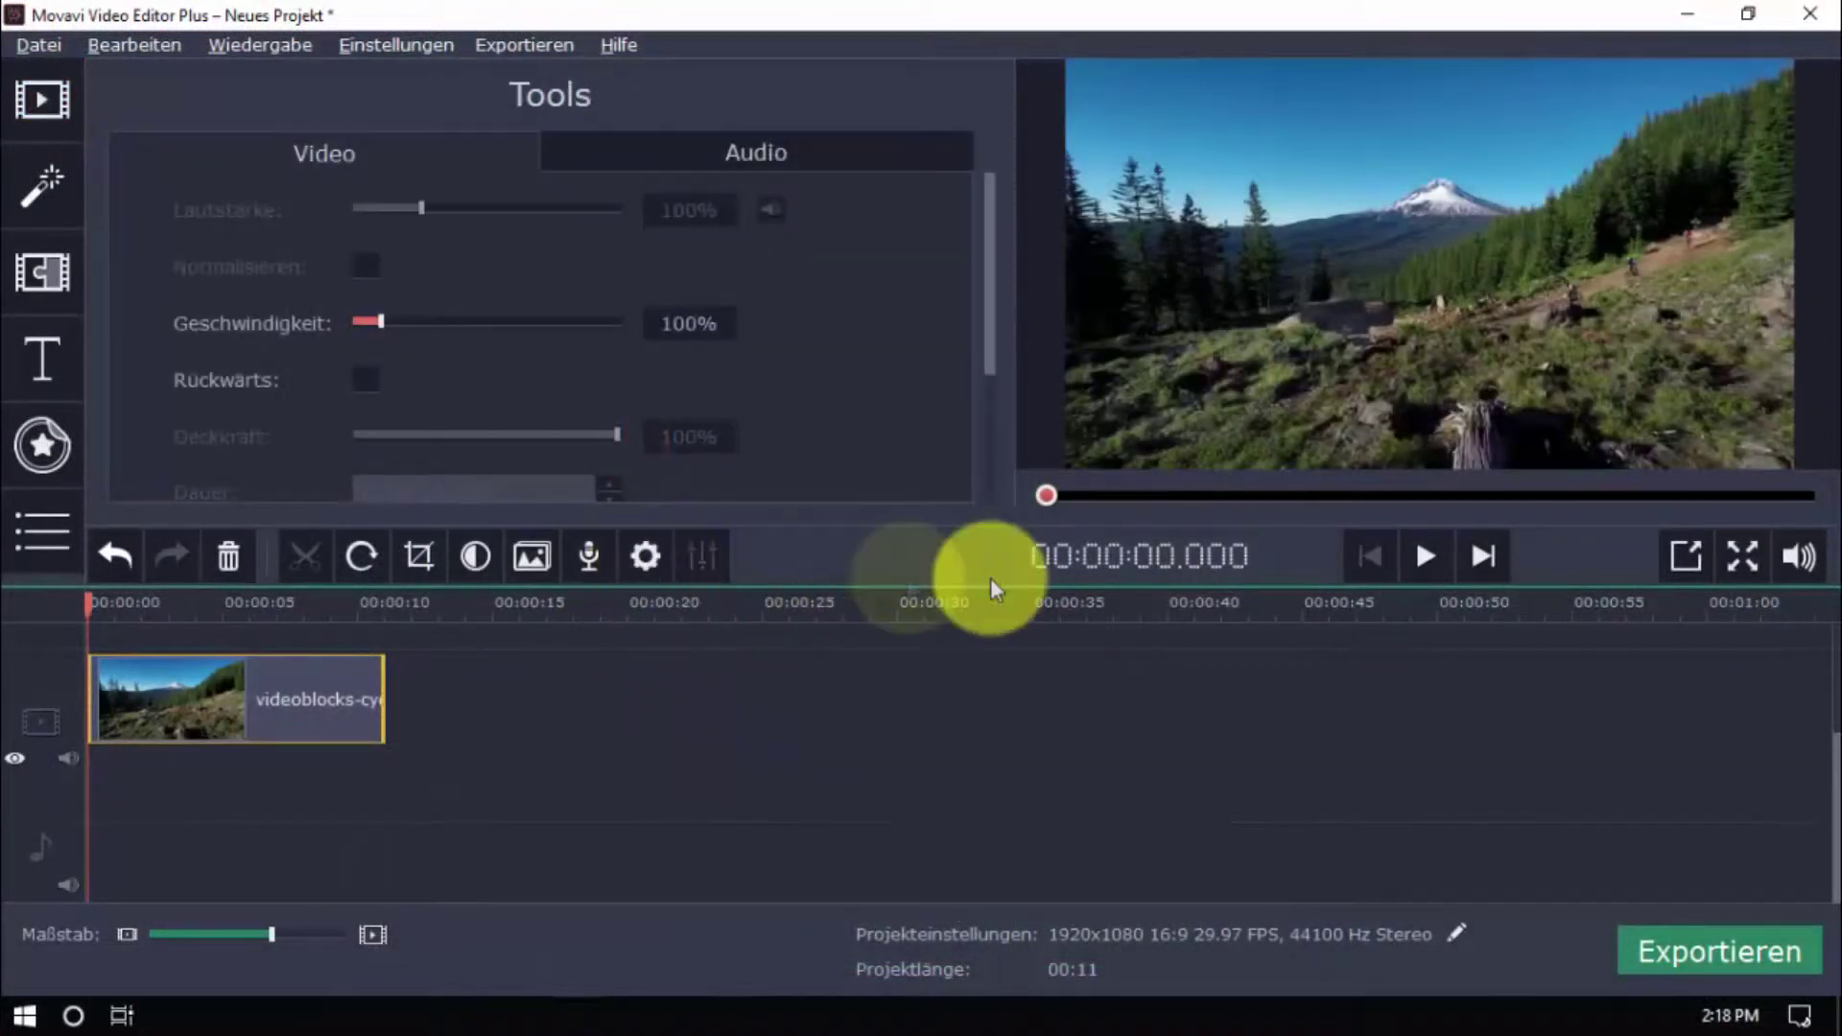
click(676, 321)
text(200)
key(Return)
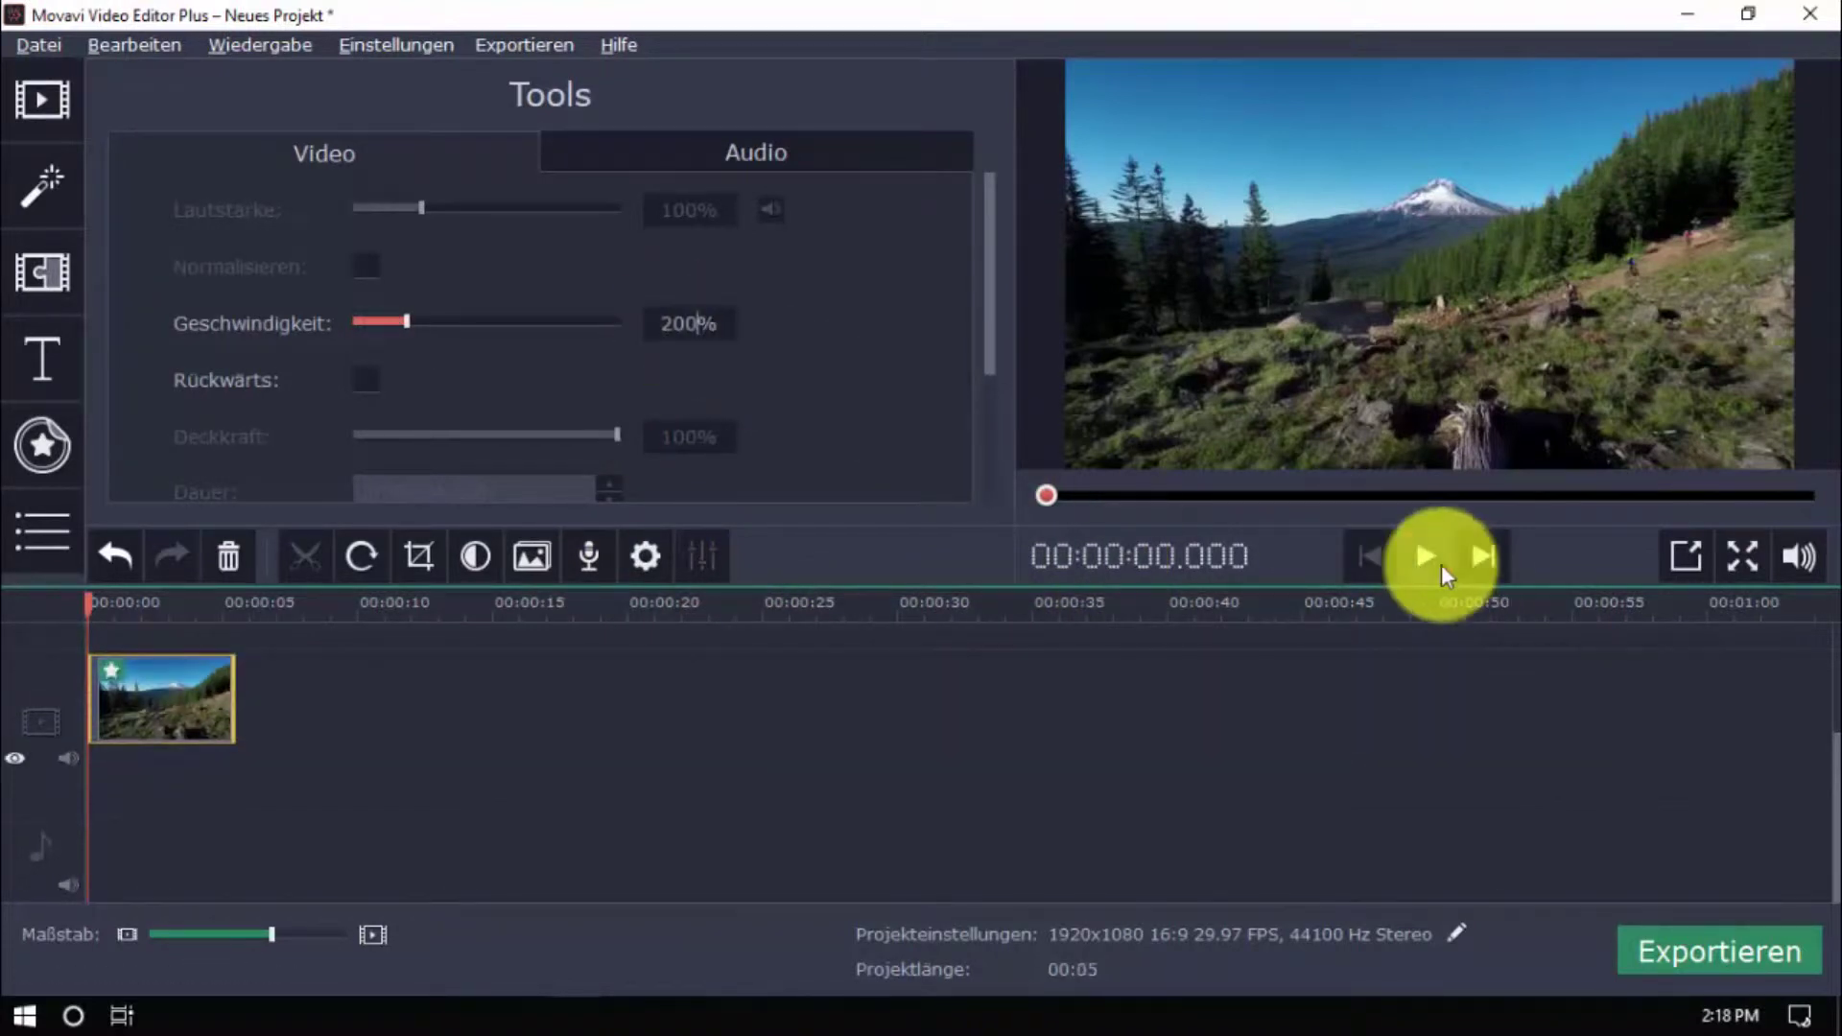
click(1426, 557)
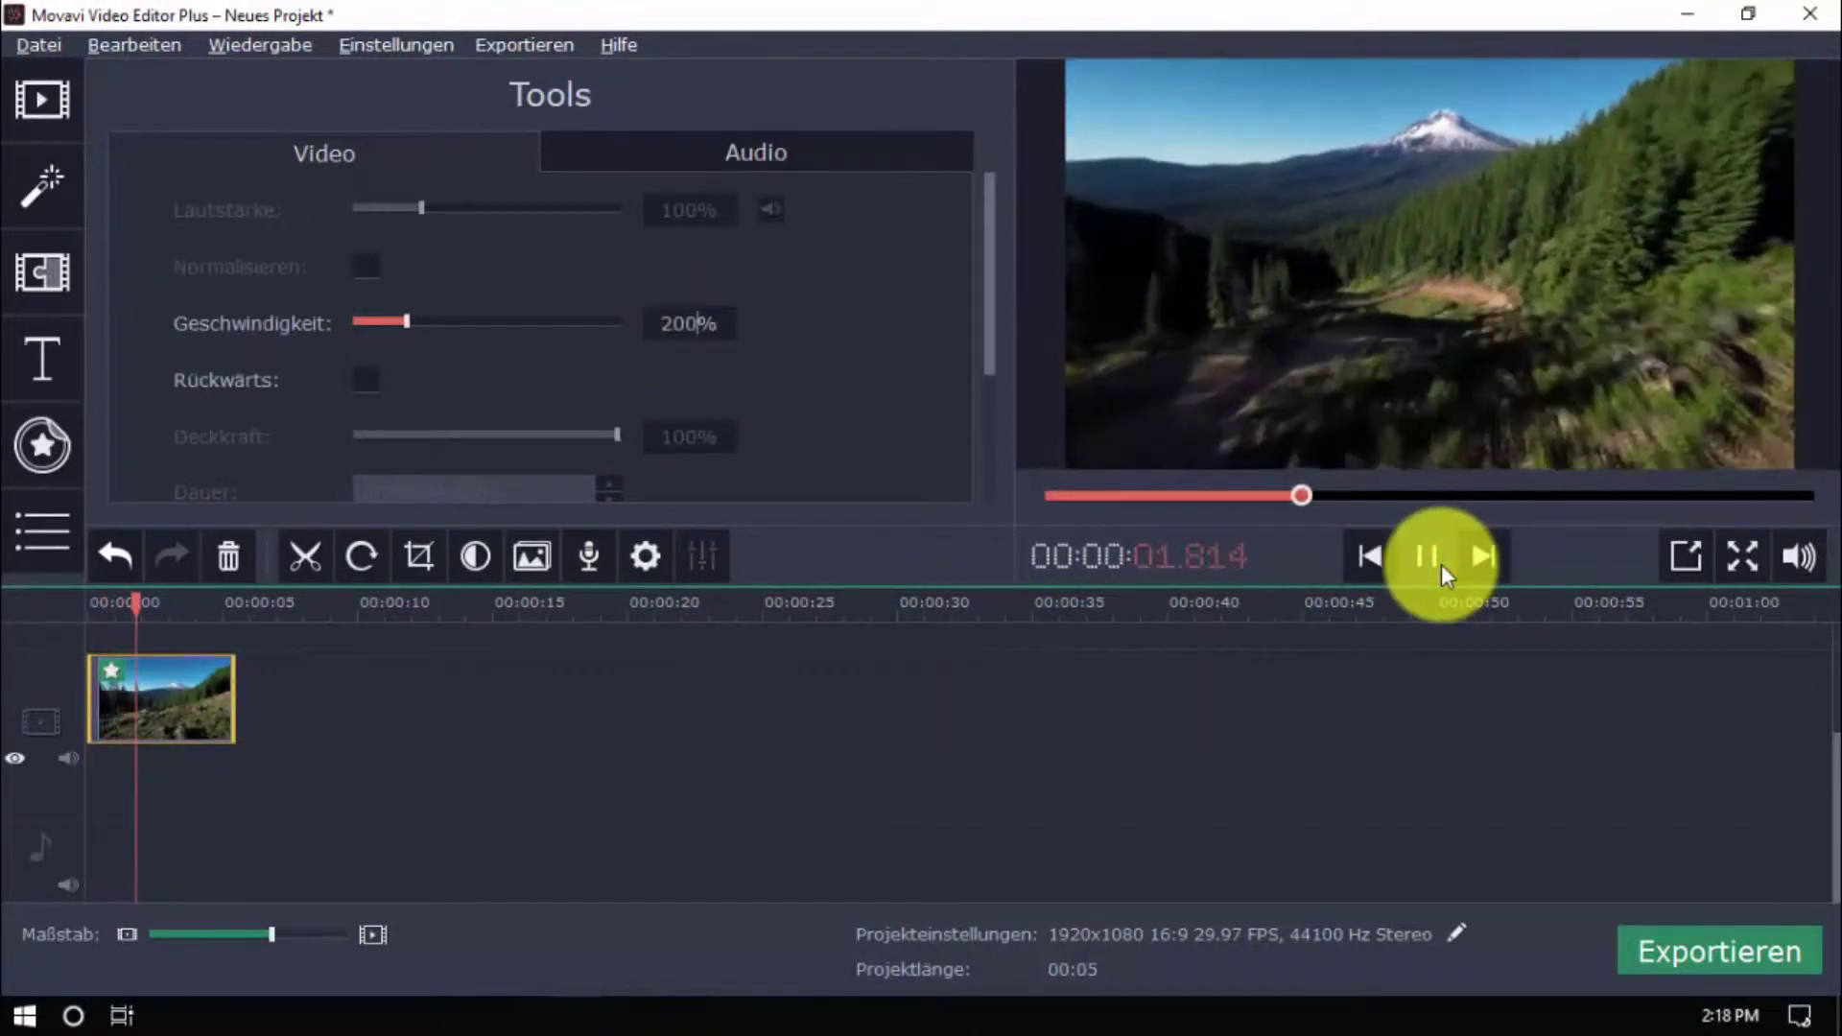
Step: Change the speed to 50%, enable Rückwärts, and preview the reversed clip
click(677, 323)
text(50)
key(Return)
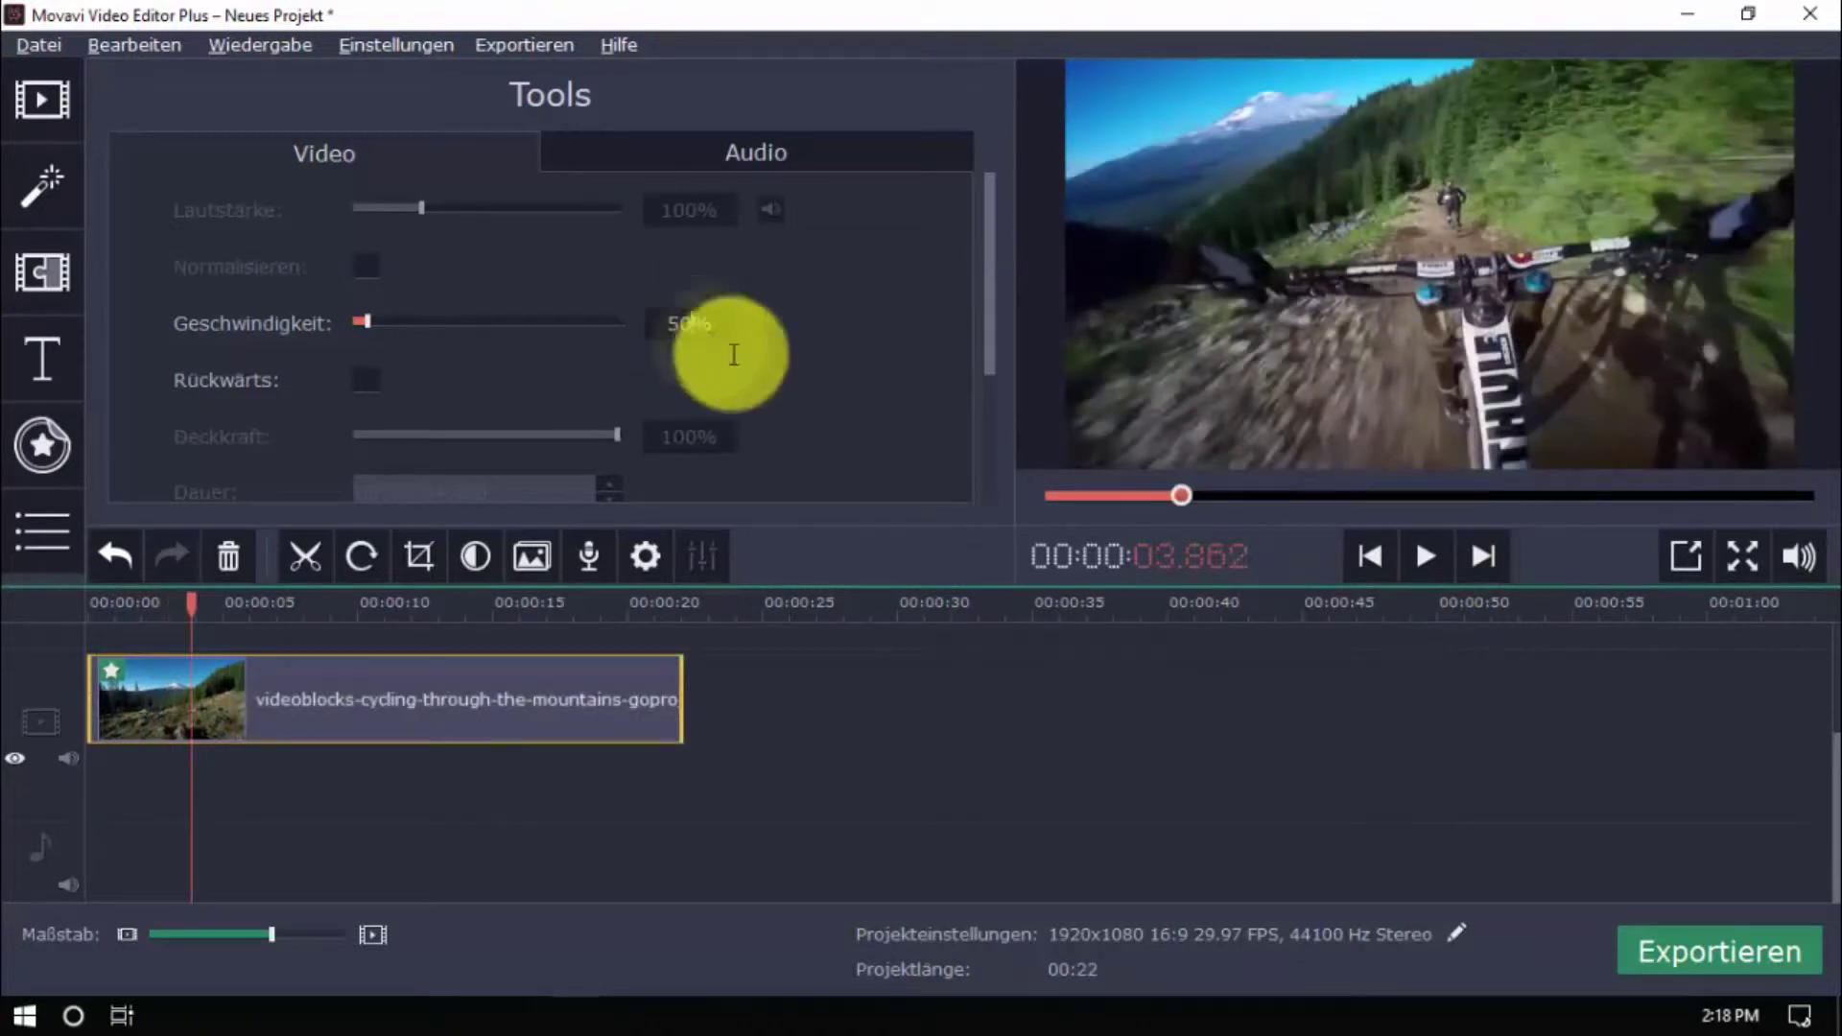
click(1424, 556)
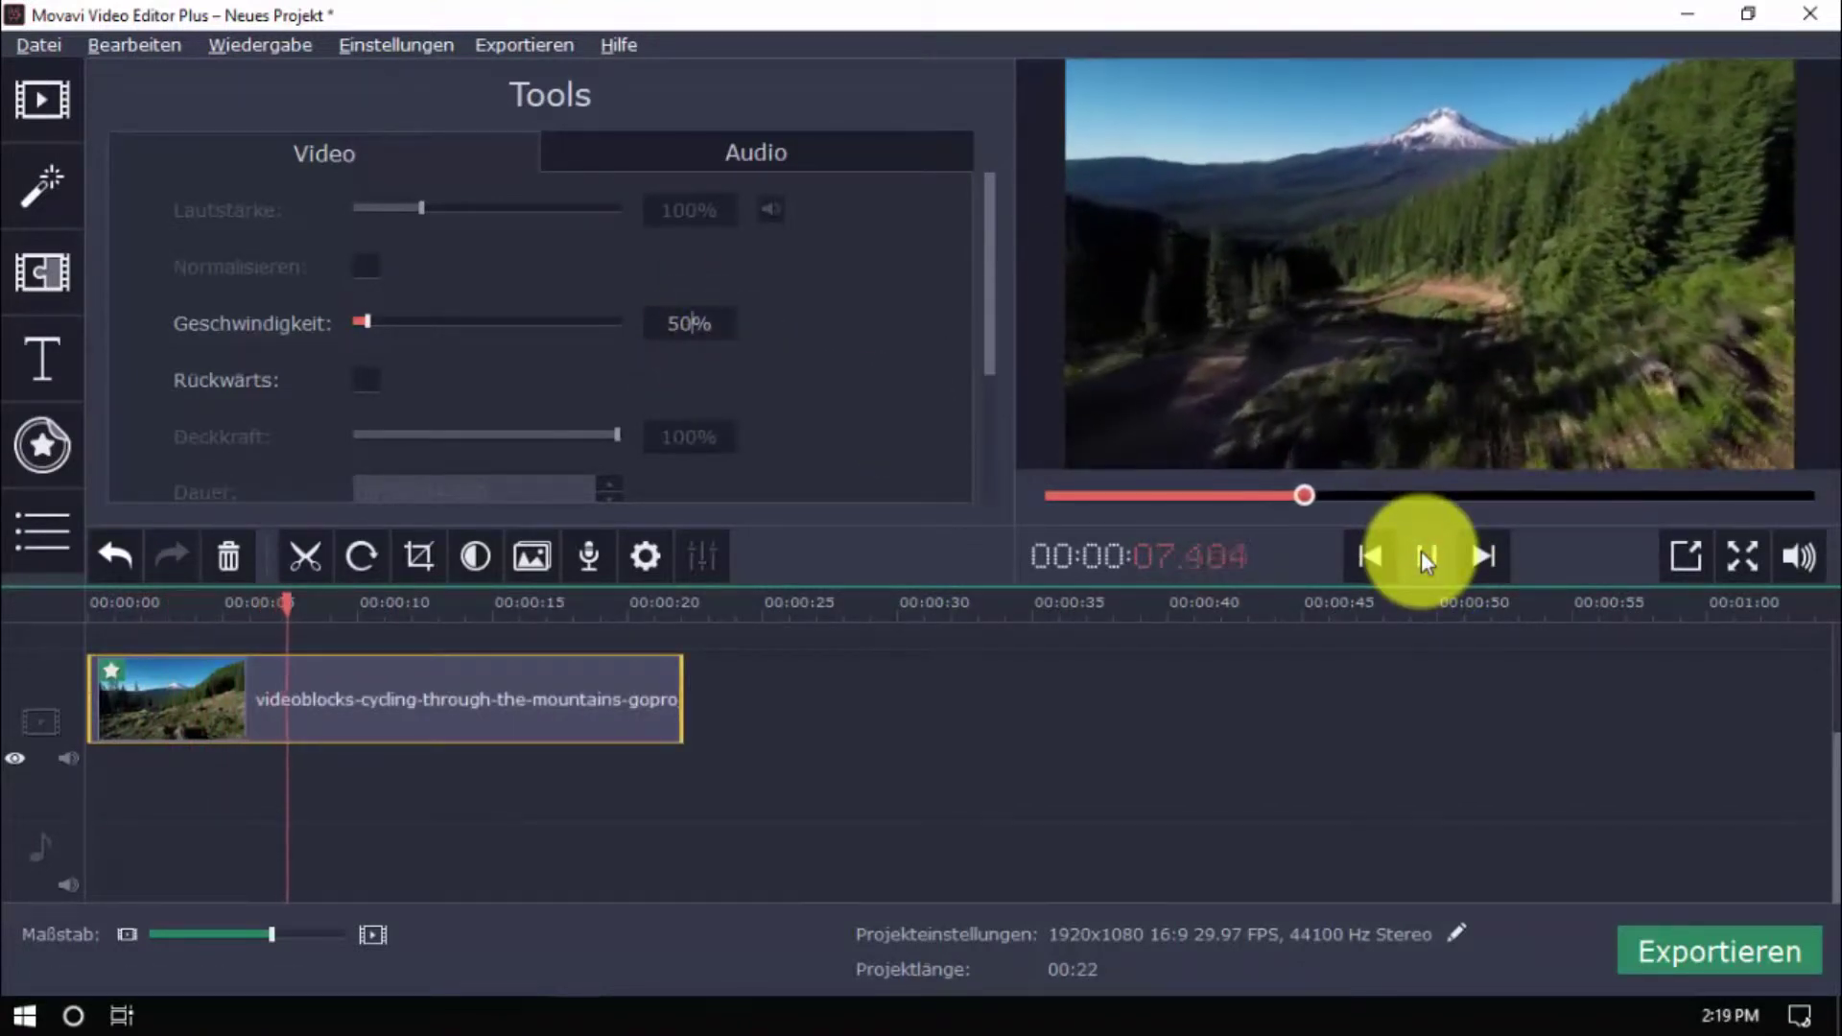
click(1424, 557)
click(364, 379)
click(1410, 557)
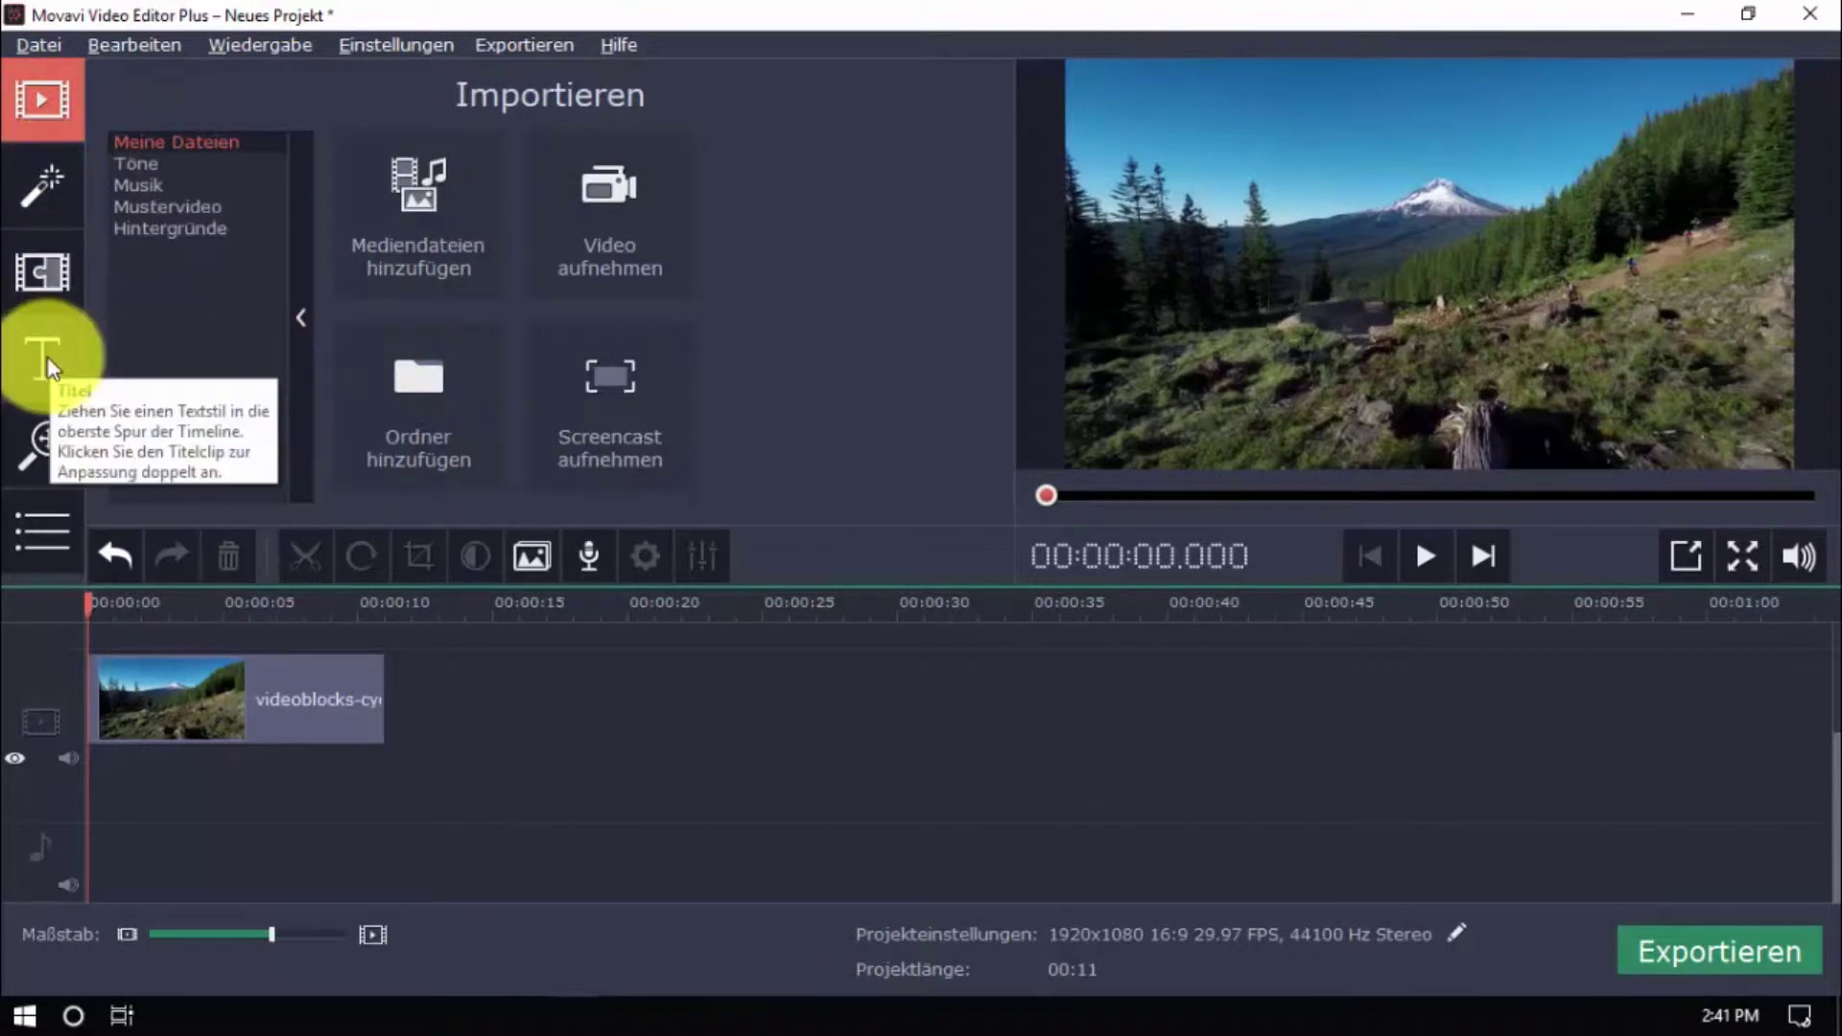
click(49, 556)
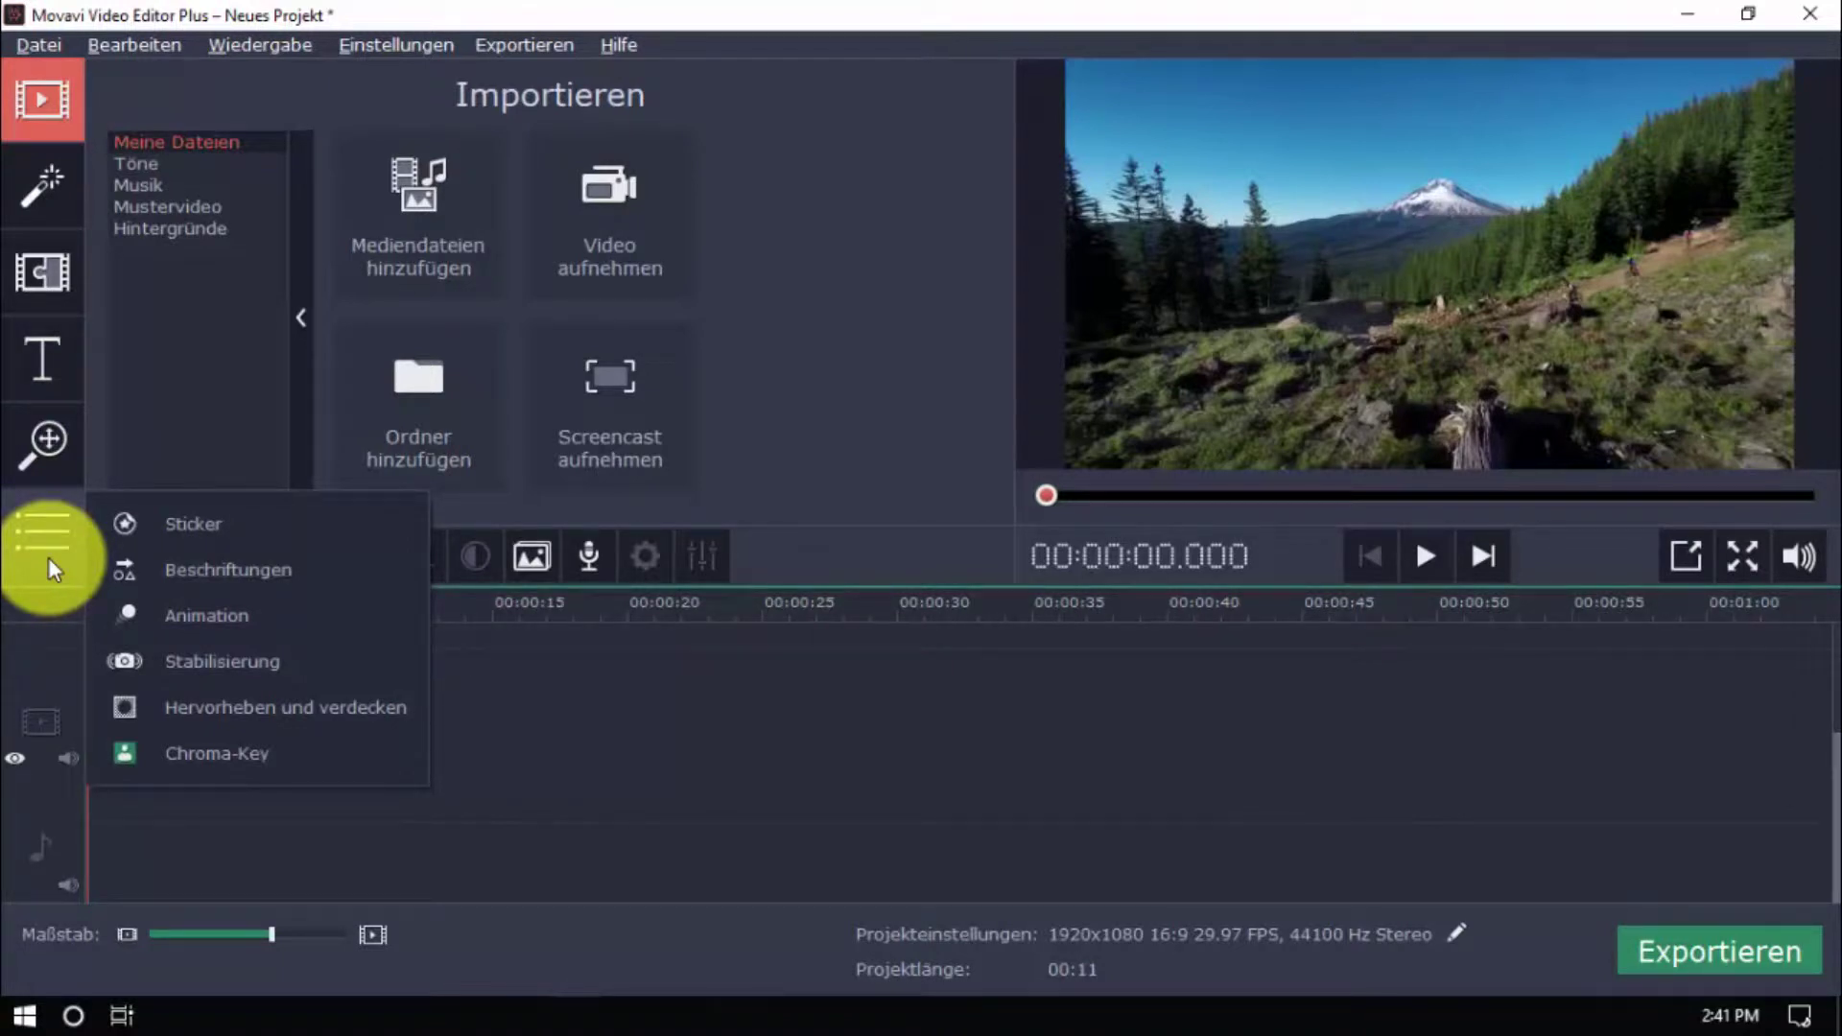
click(171, 435)
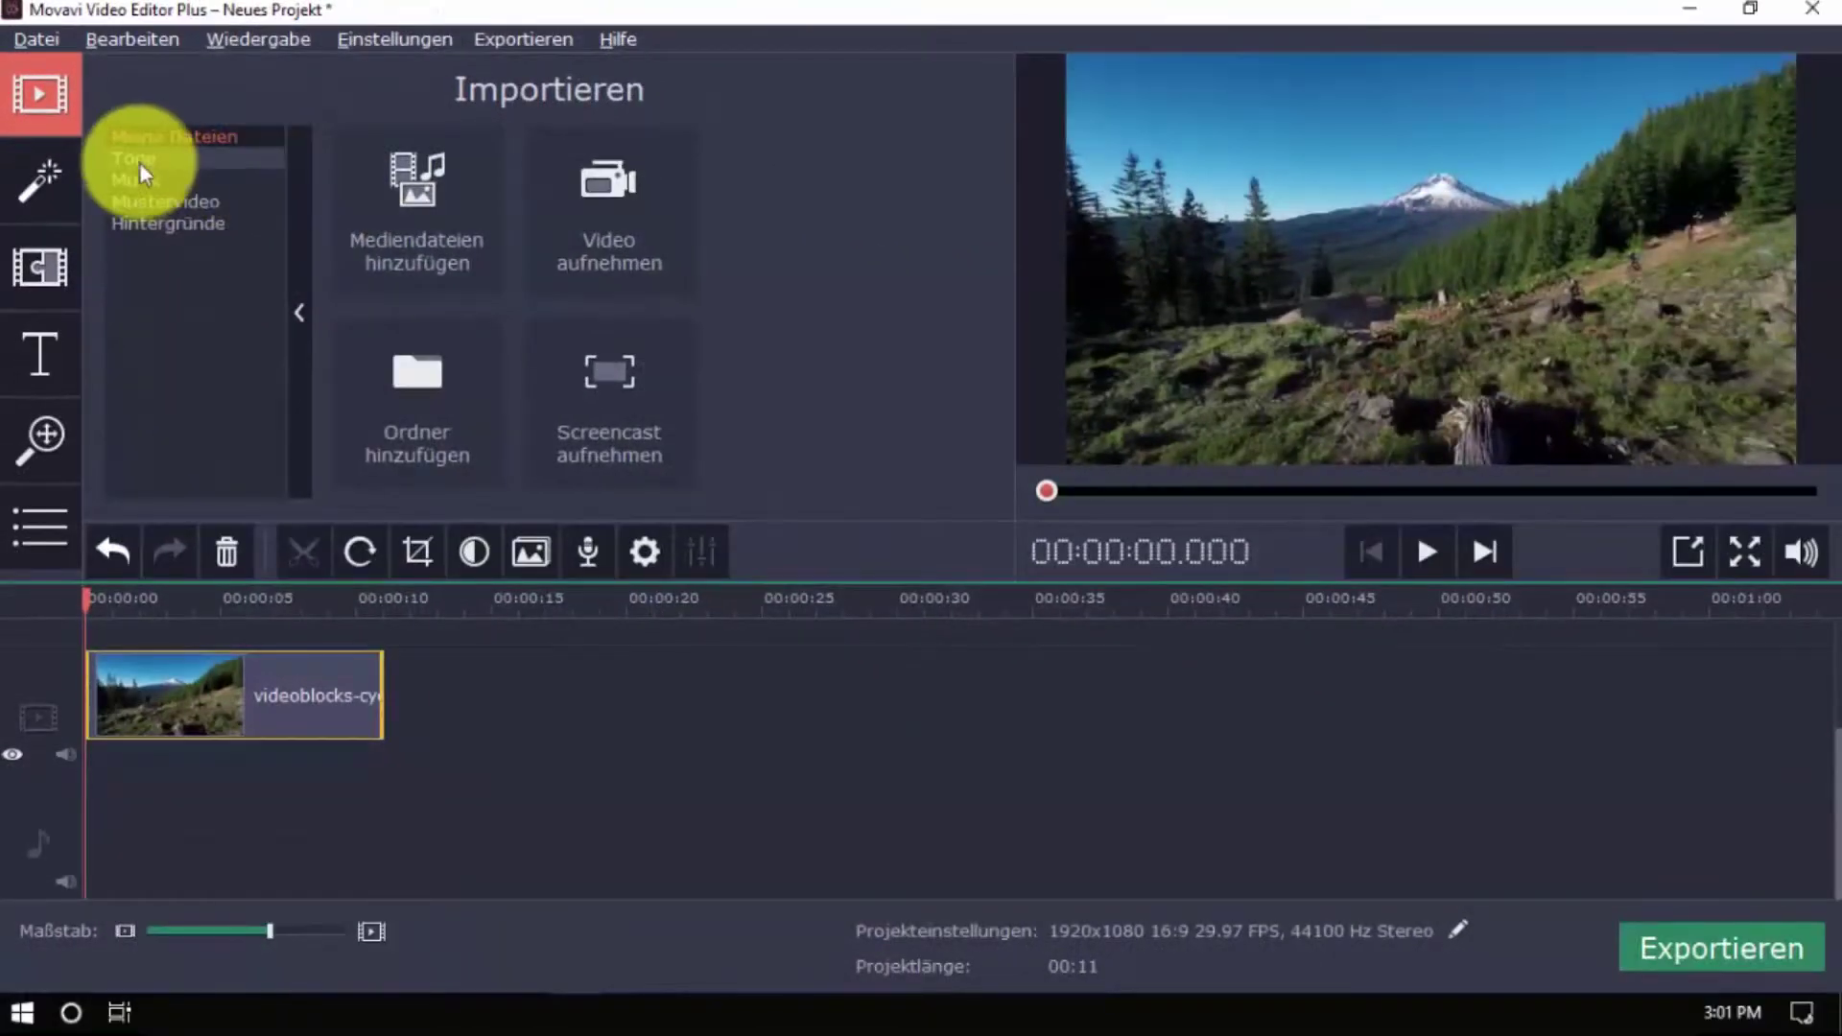
Step: Add the Cowboy sound effect to the audio track
click(136, 159)
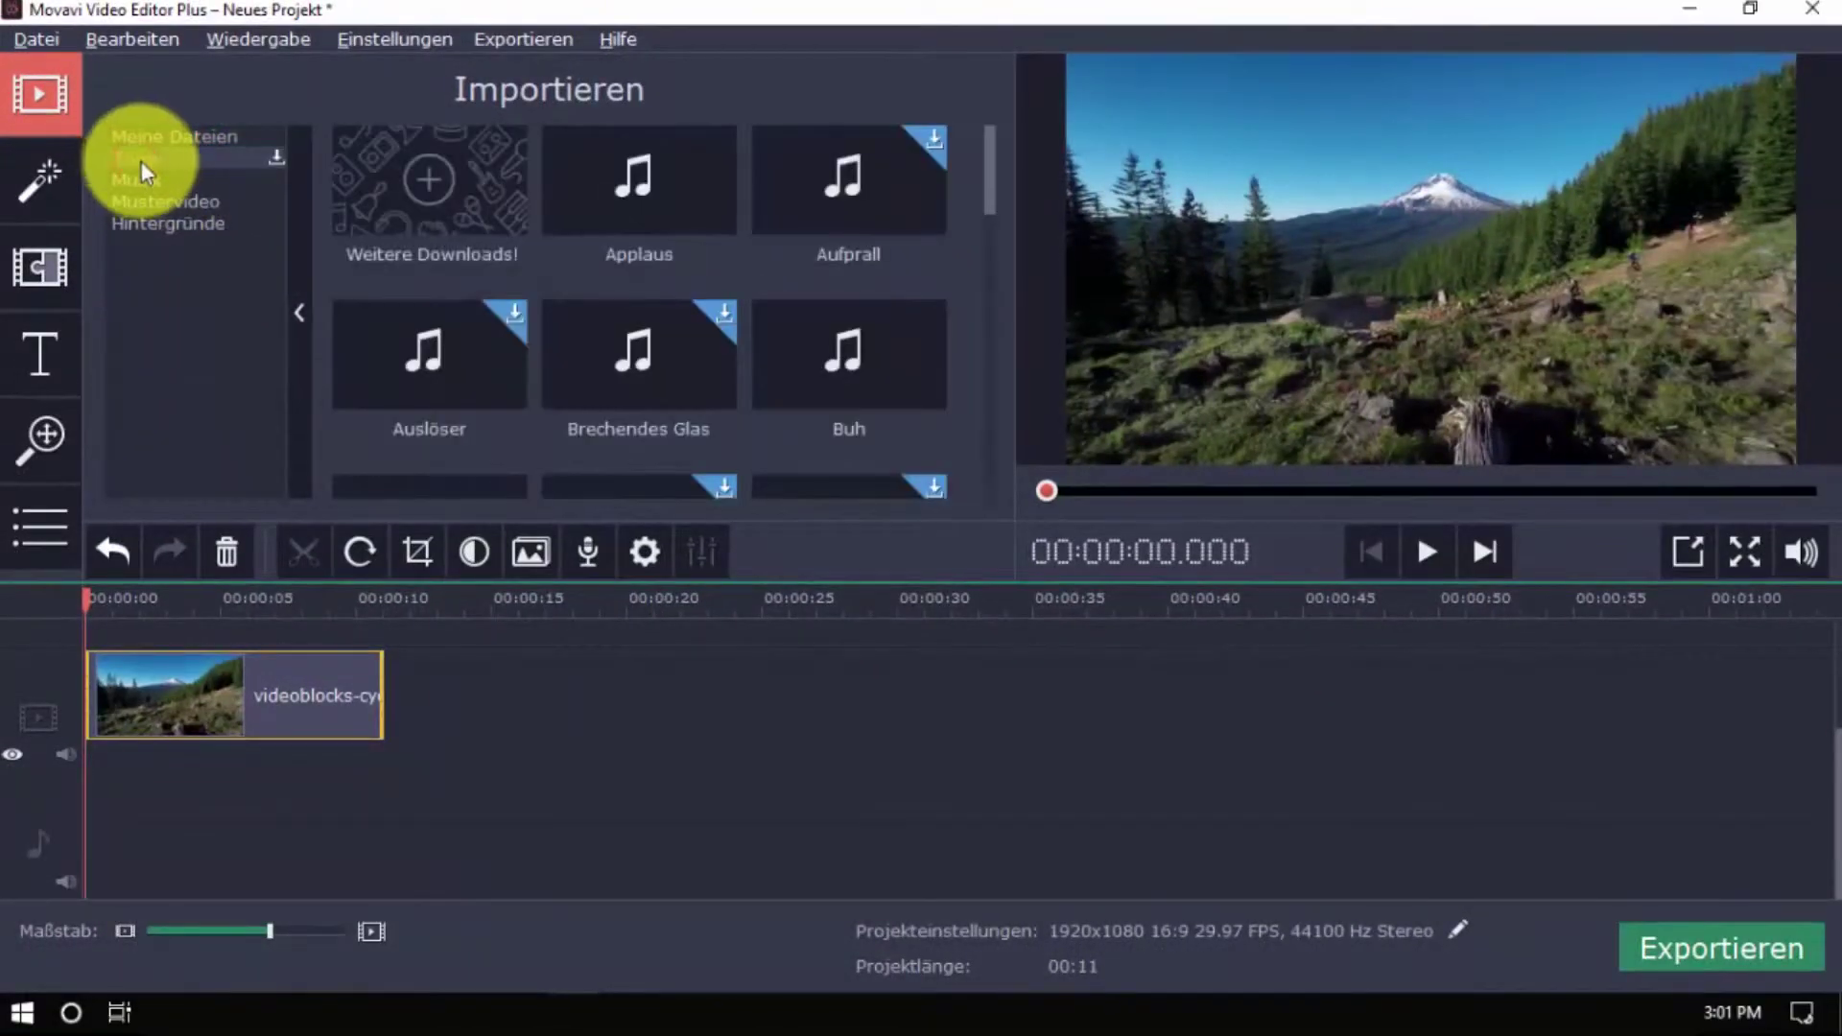
scroll(490, 314, down, 2)
click(422, 309)
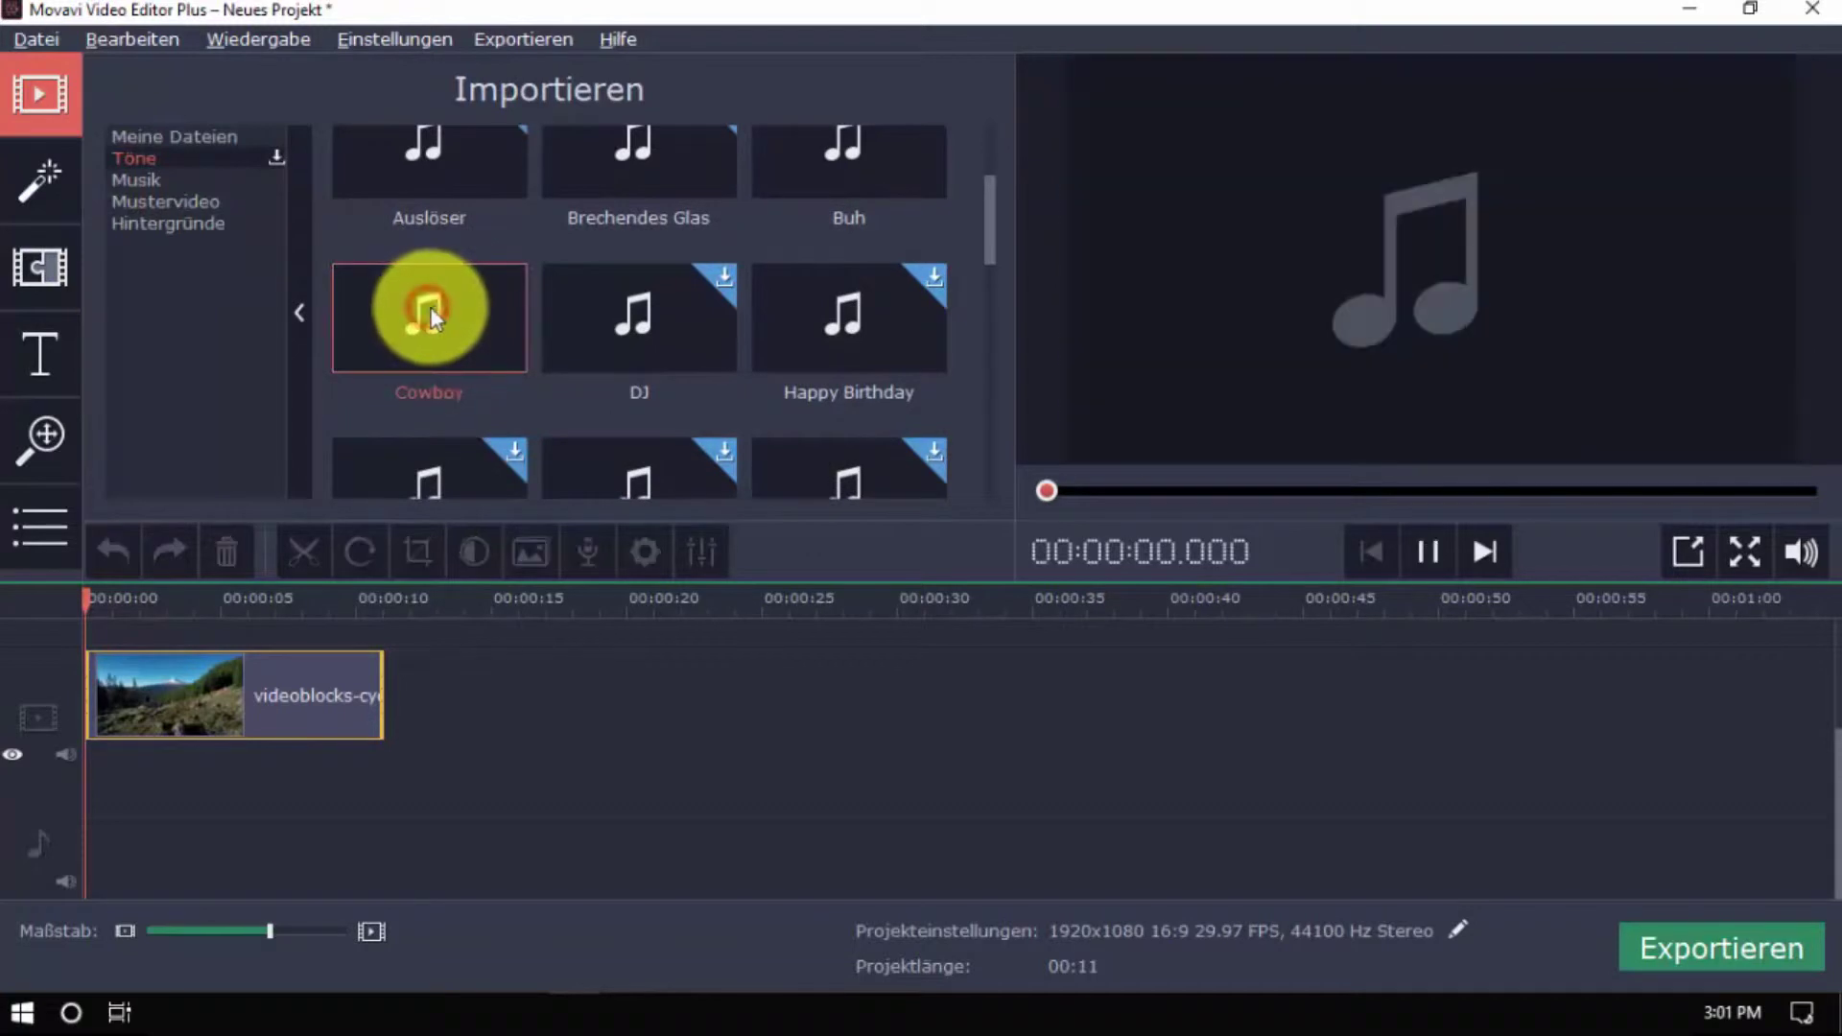
drag(429, 309, 126, 846)
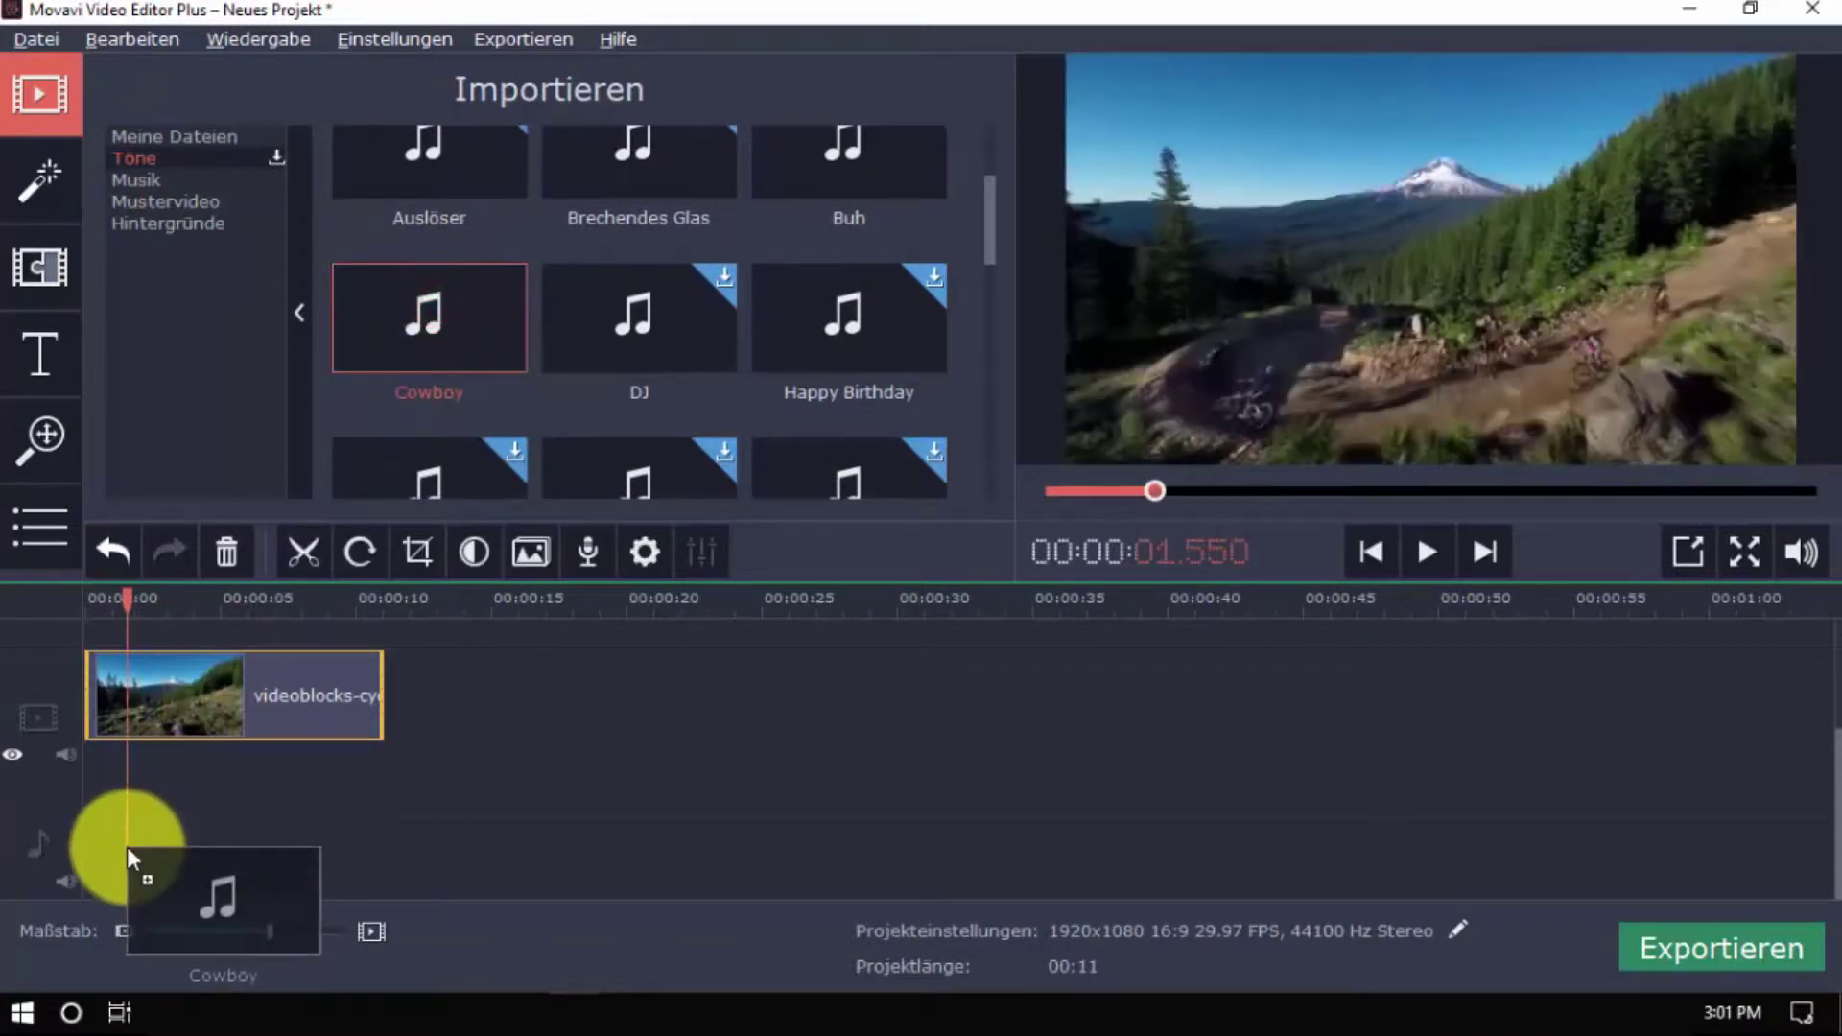
drag(127, 846, 126, 846)
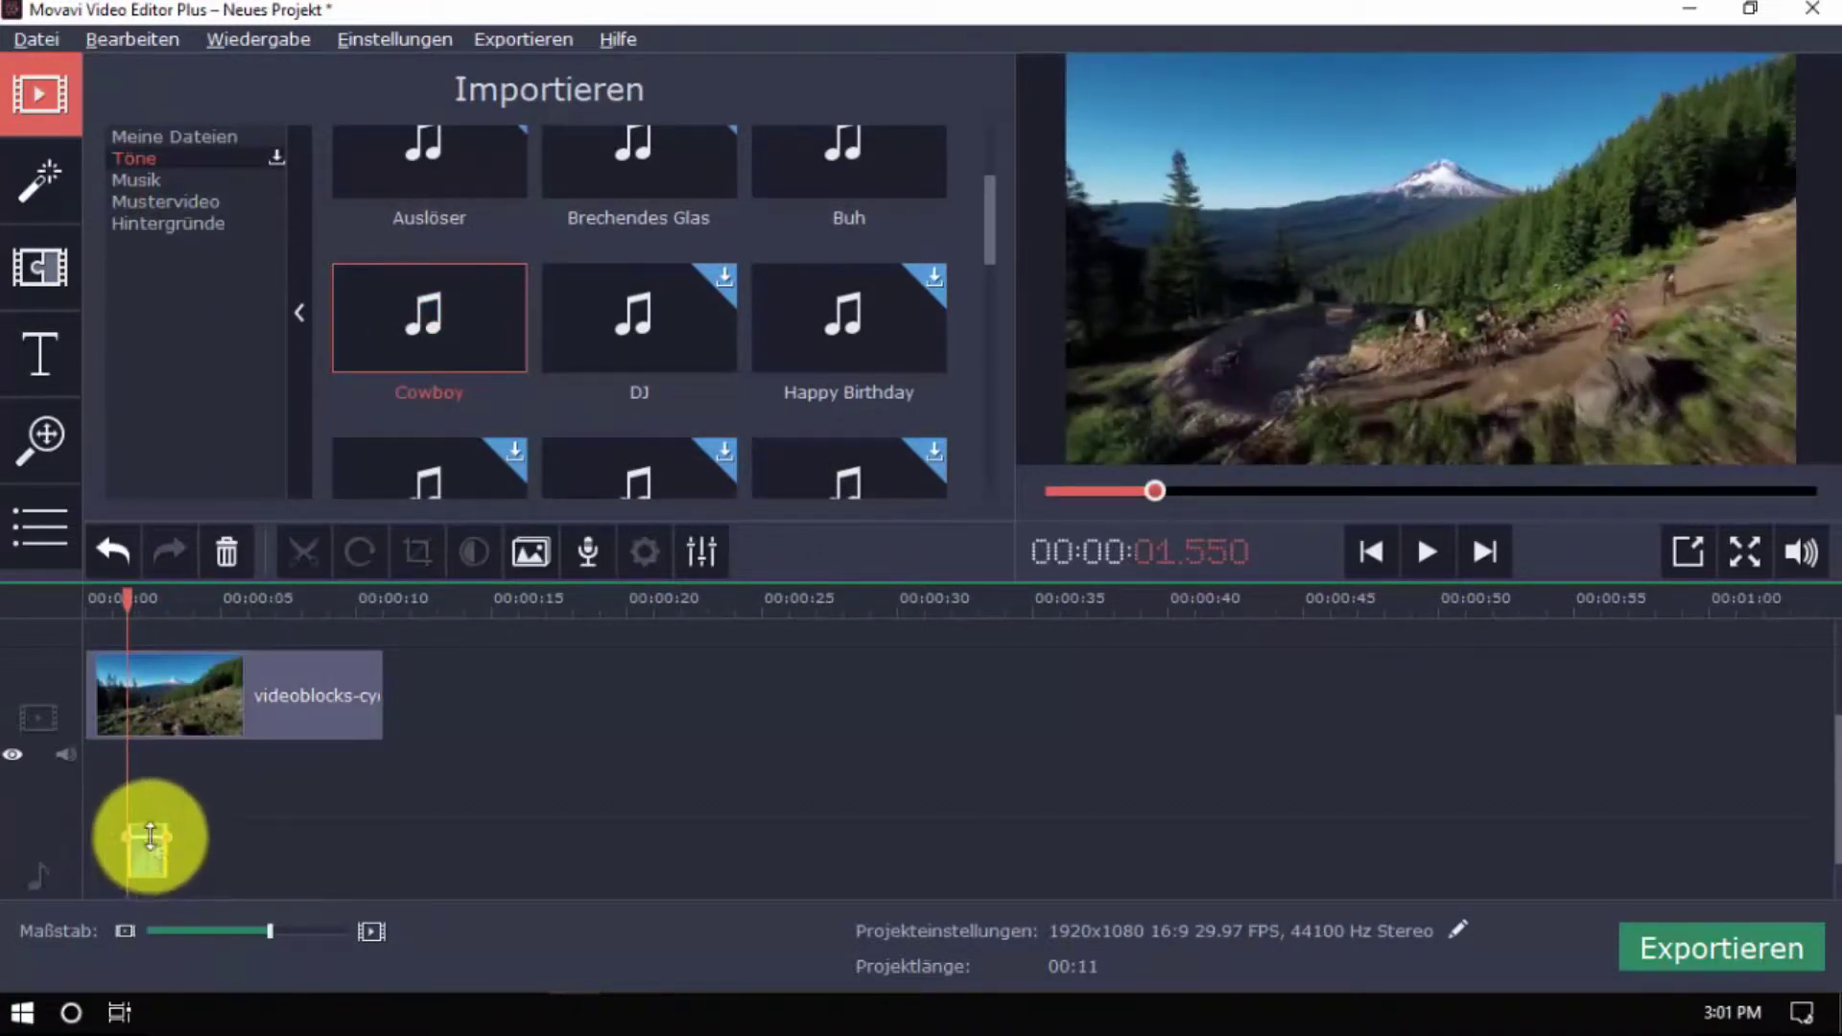
Step: Add the Freier Geist music under the video and play the project
click(136, 180)
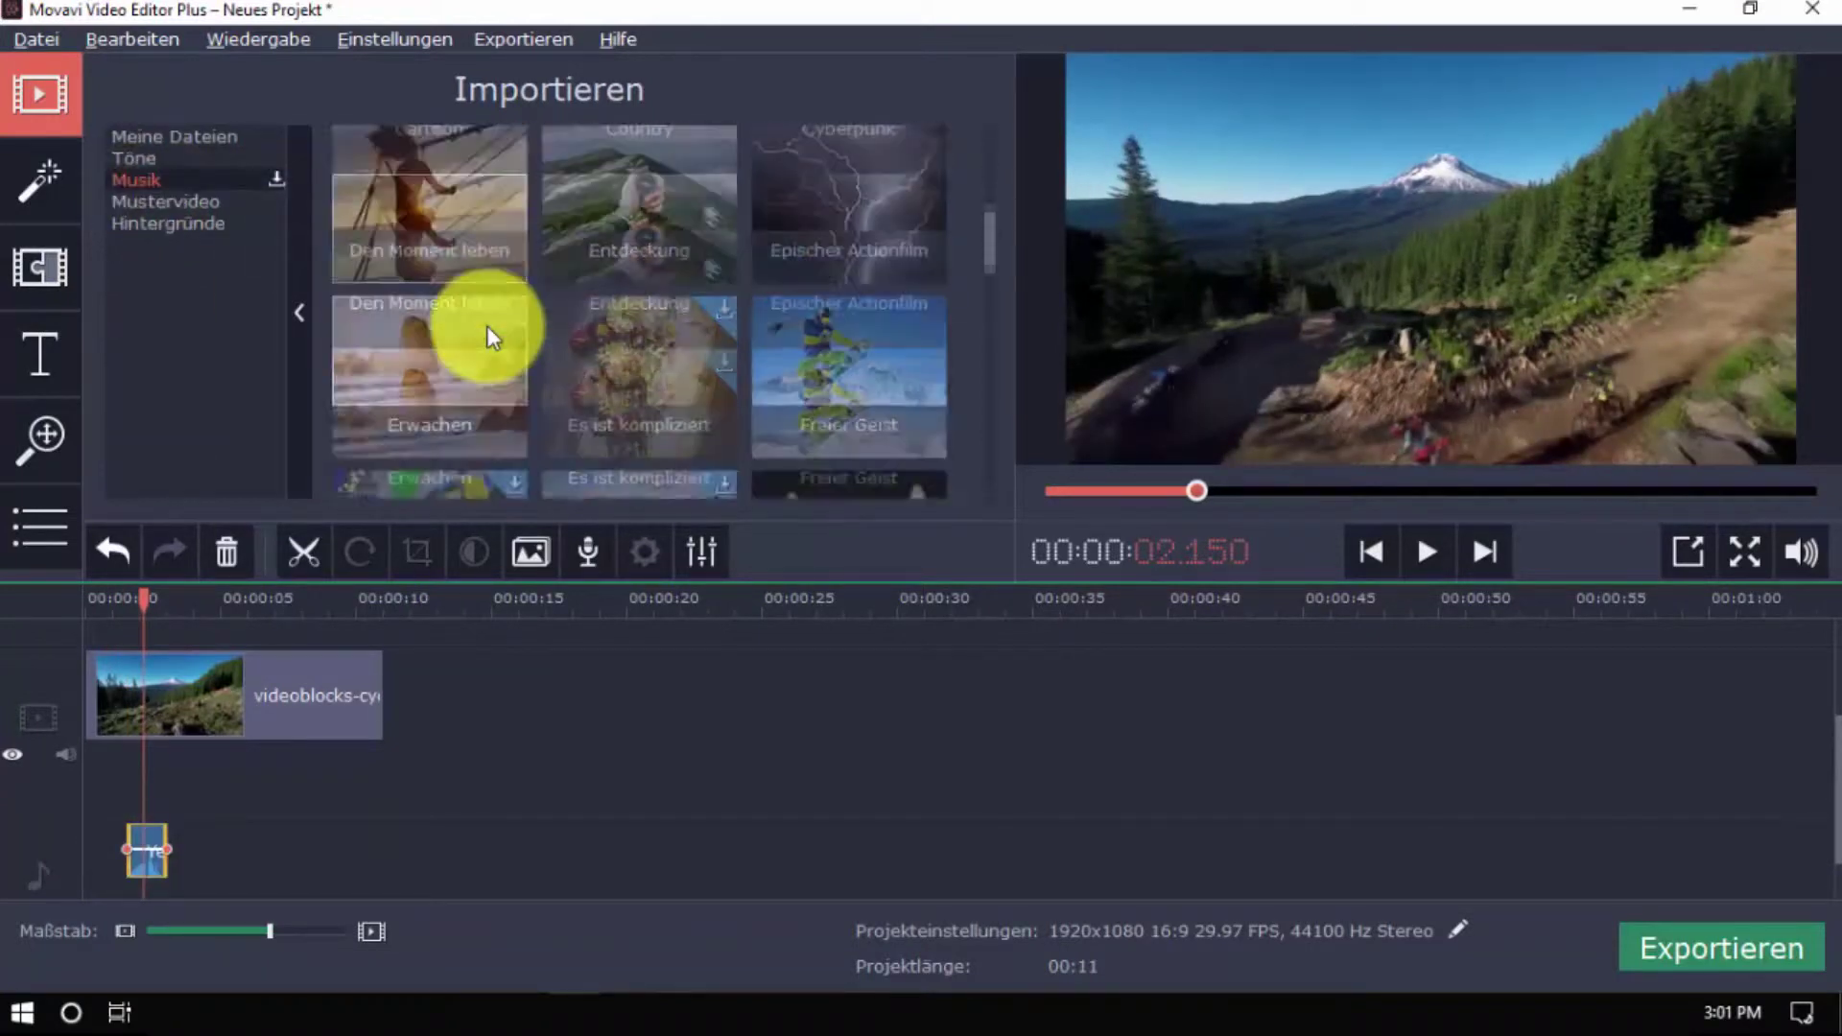
drag(845, 239, 223, 827)
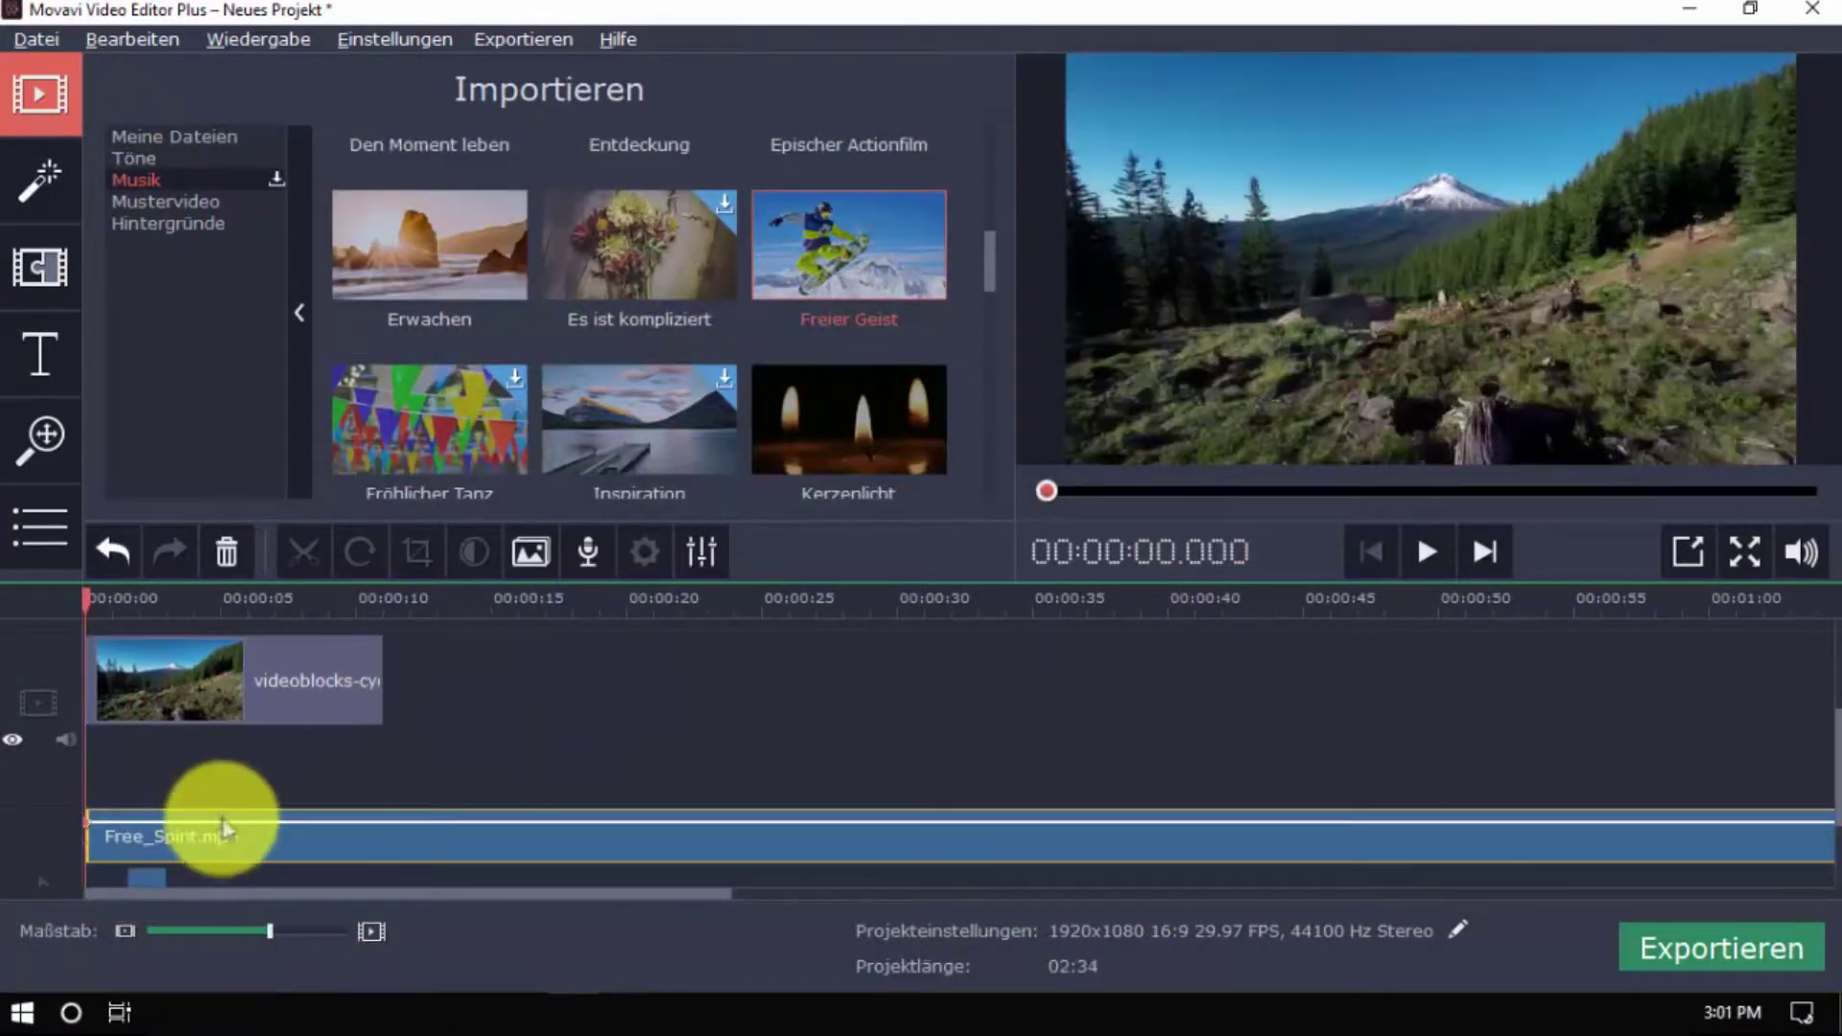
key(space)
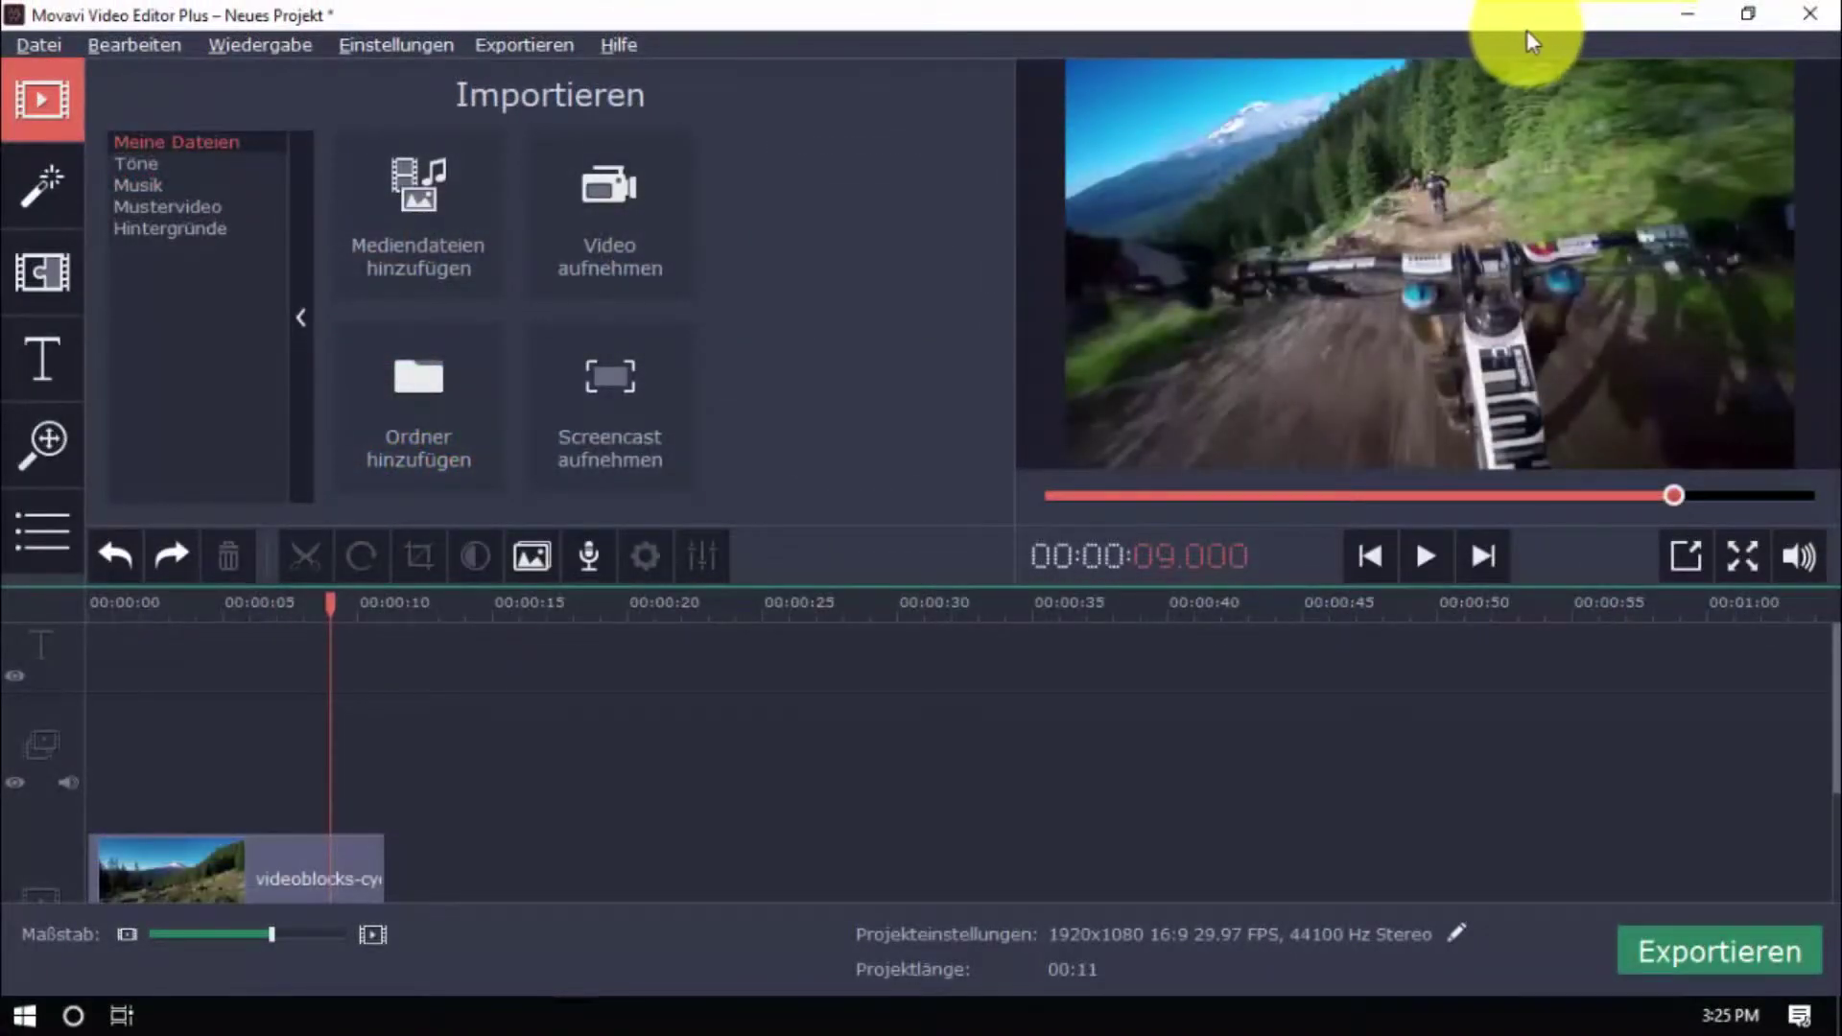
Step: Overlay the Kamera sample video, enlarge it to fill the frame, and play it back
click(210, 209)
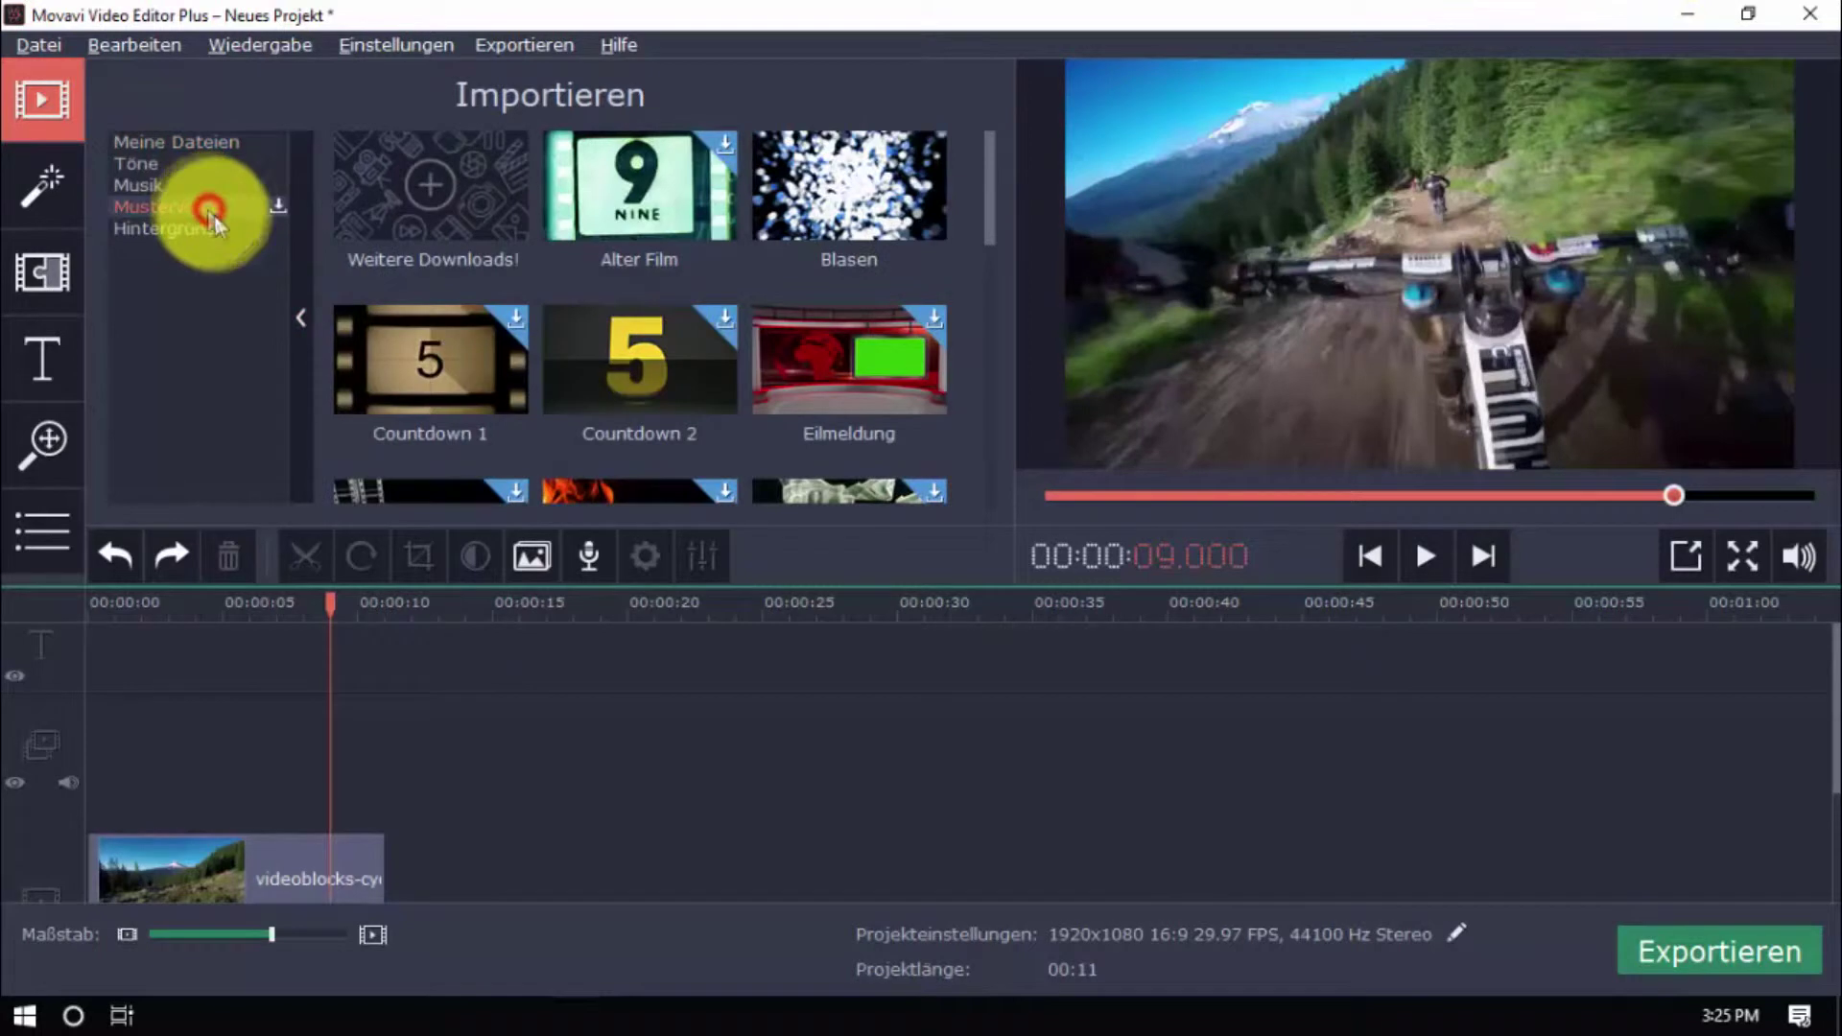
scroll(572, 354, down, 3)
scroll(572, 354, down, 2)
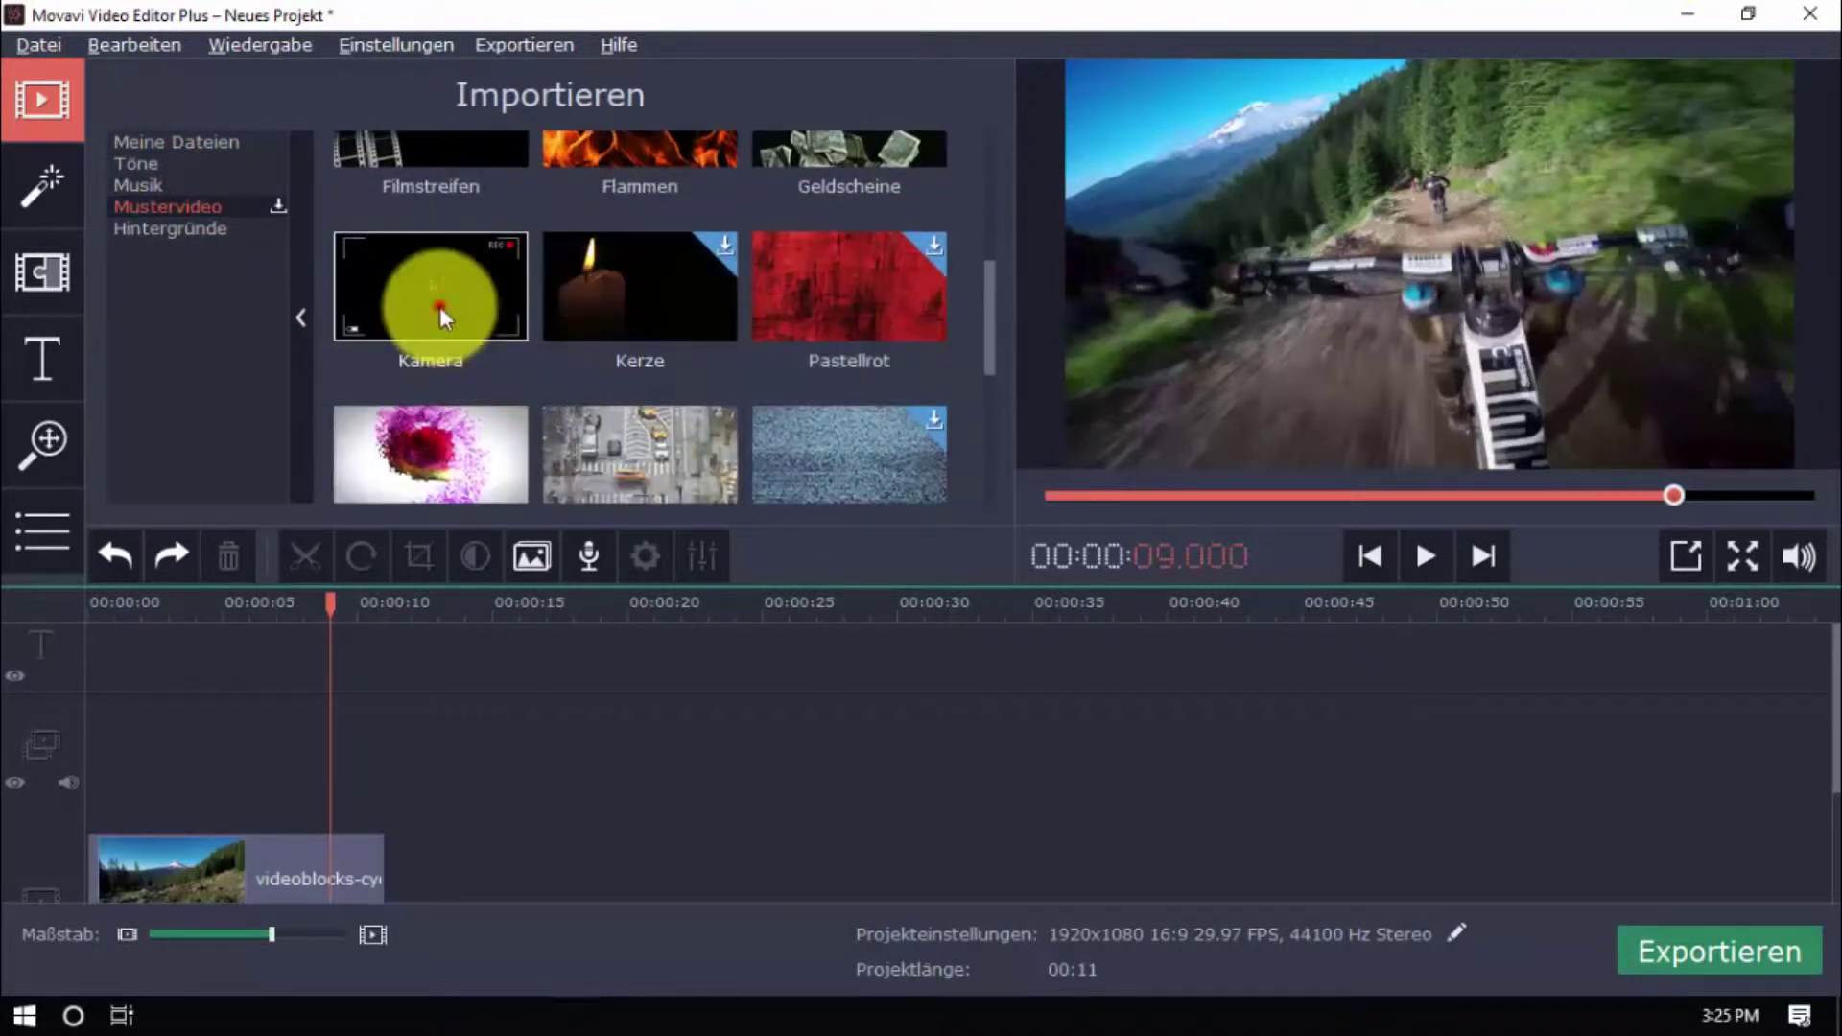
drag(439, 307, 177, 725)
drag(1436, 289, 1090, 135)
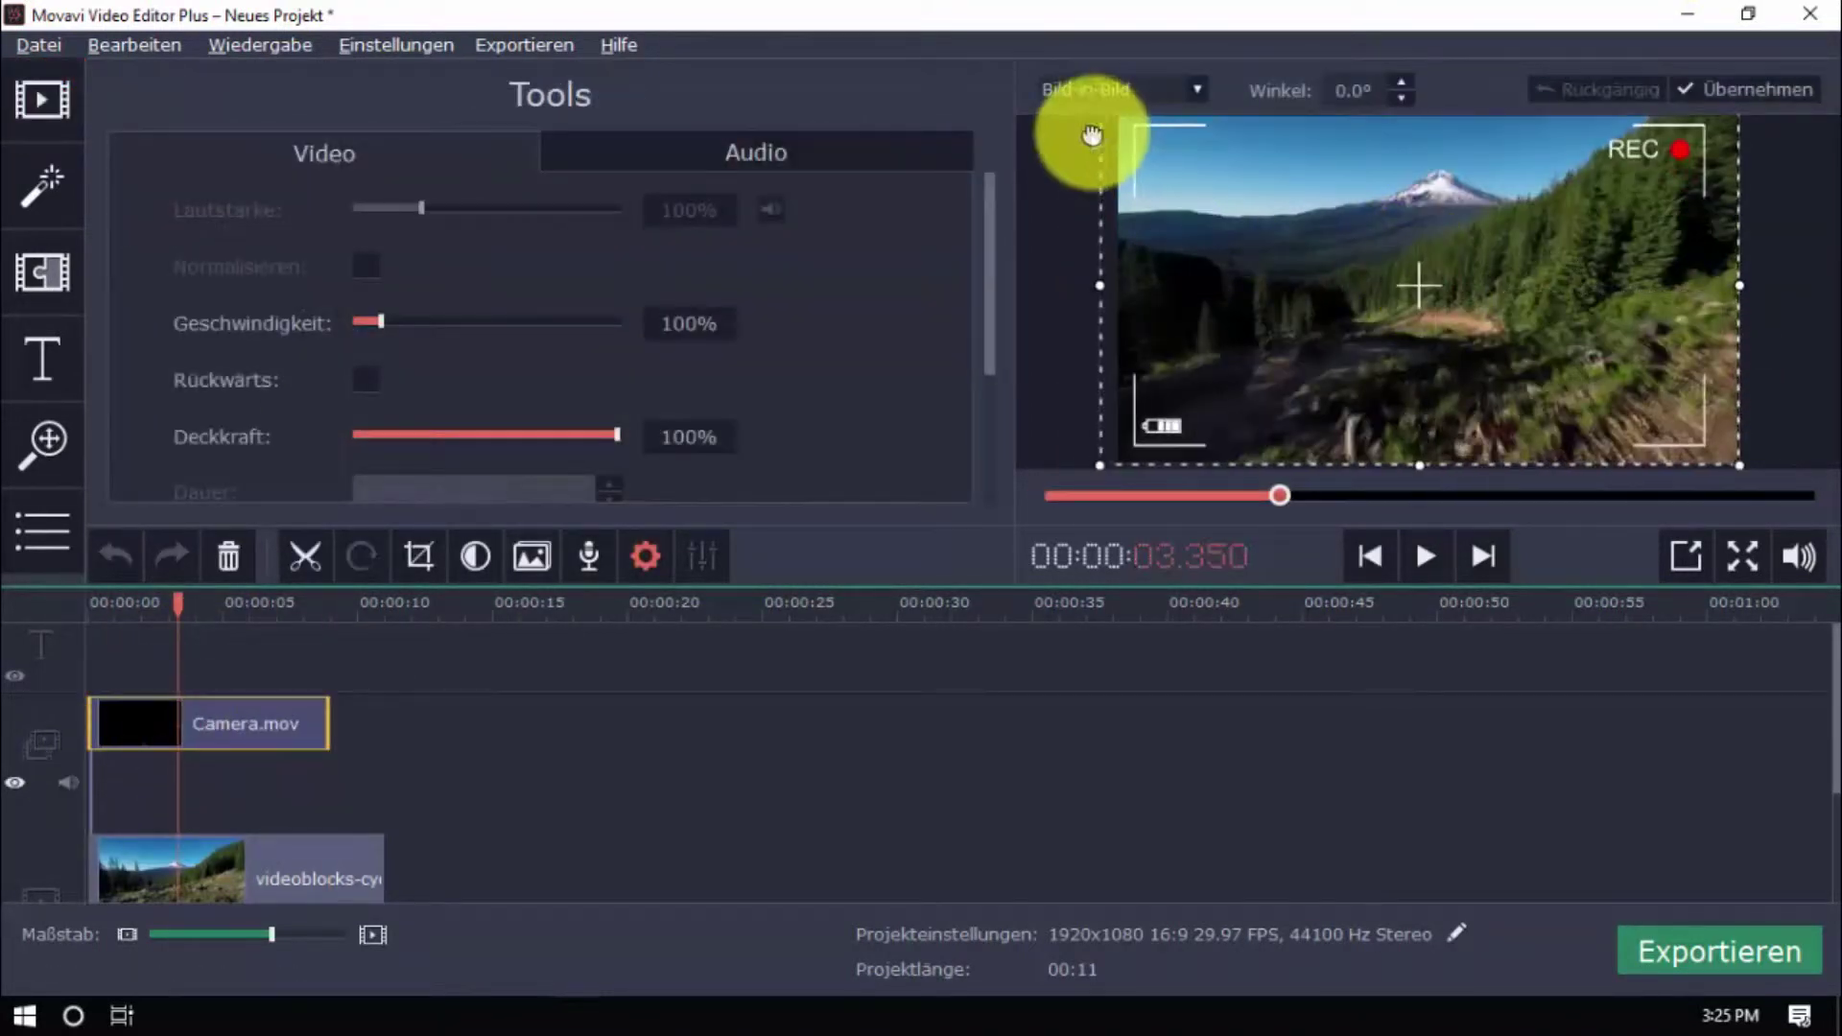
click(1421, 556)
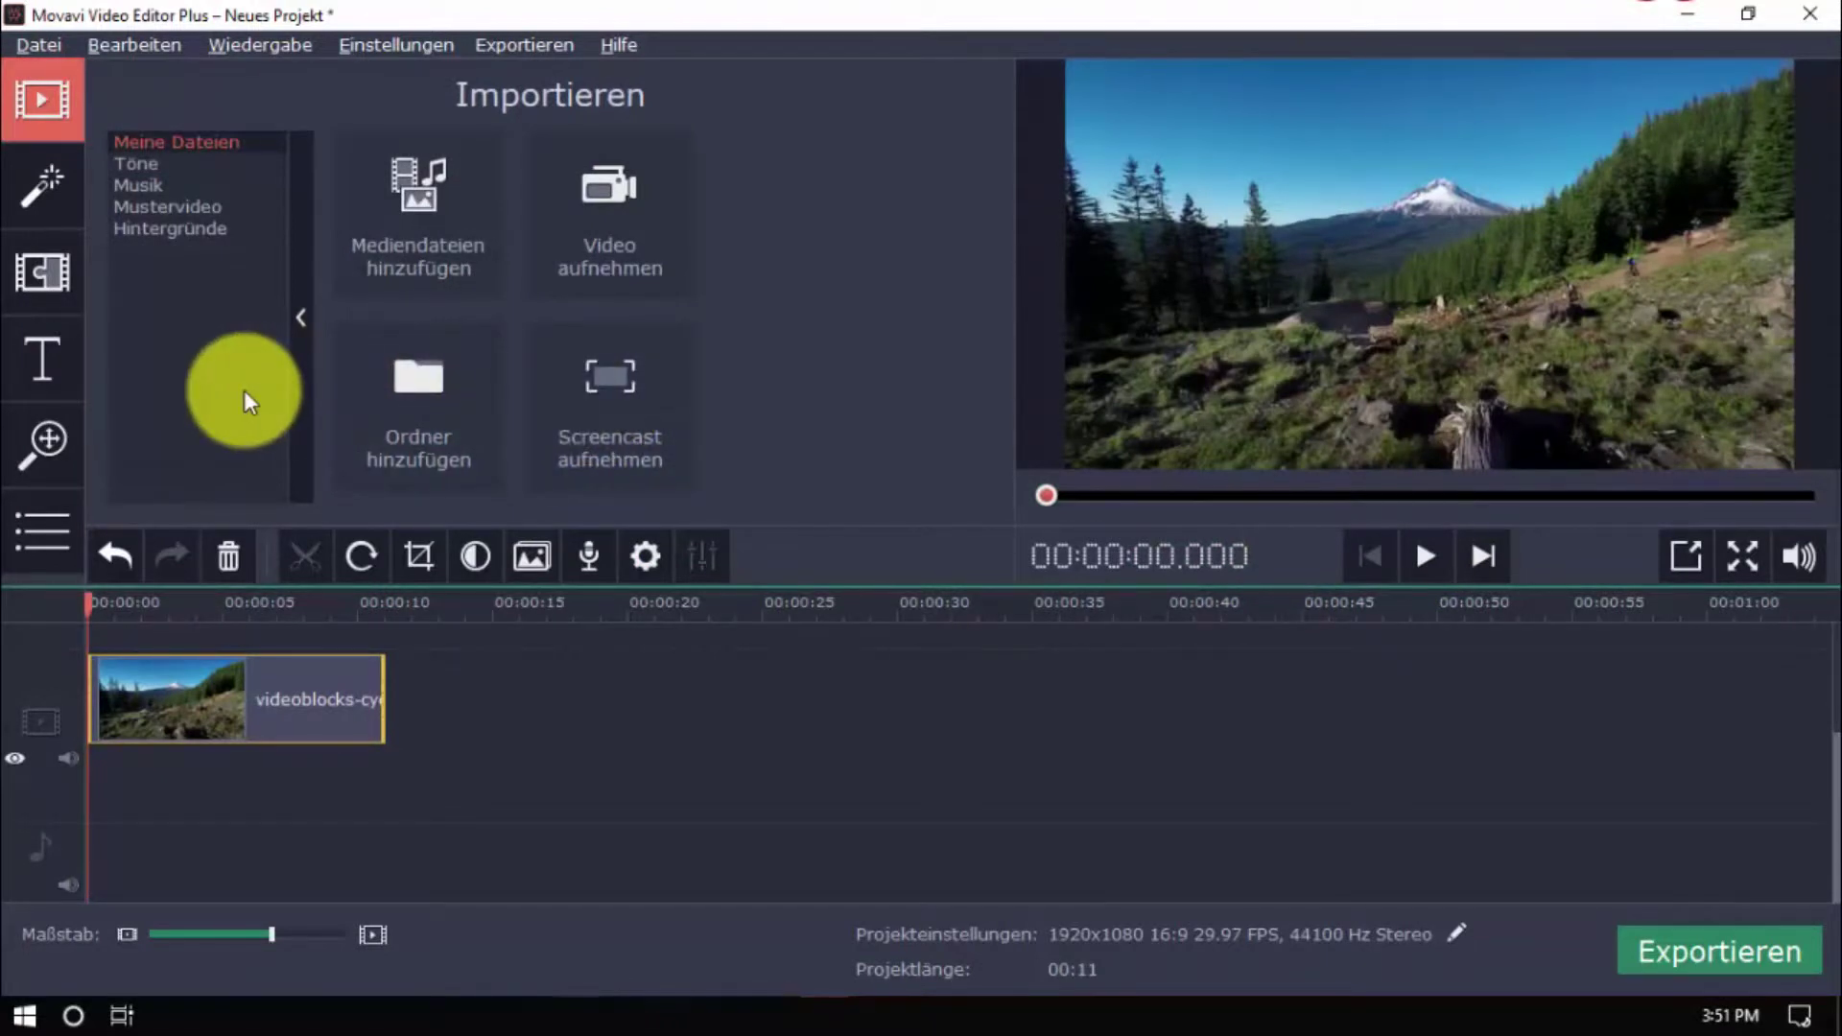
Step: Try Lichteinfälle 2 on the clip, undo it, apply Lichteinfälle 1, and play
click(60, 192)
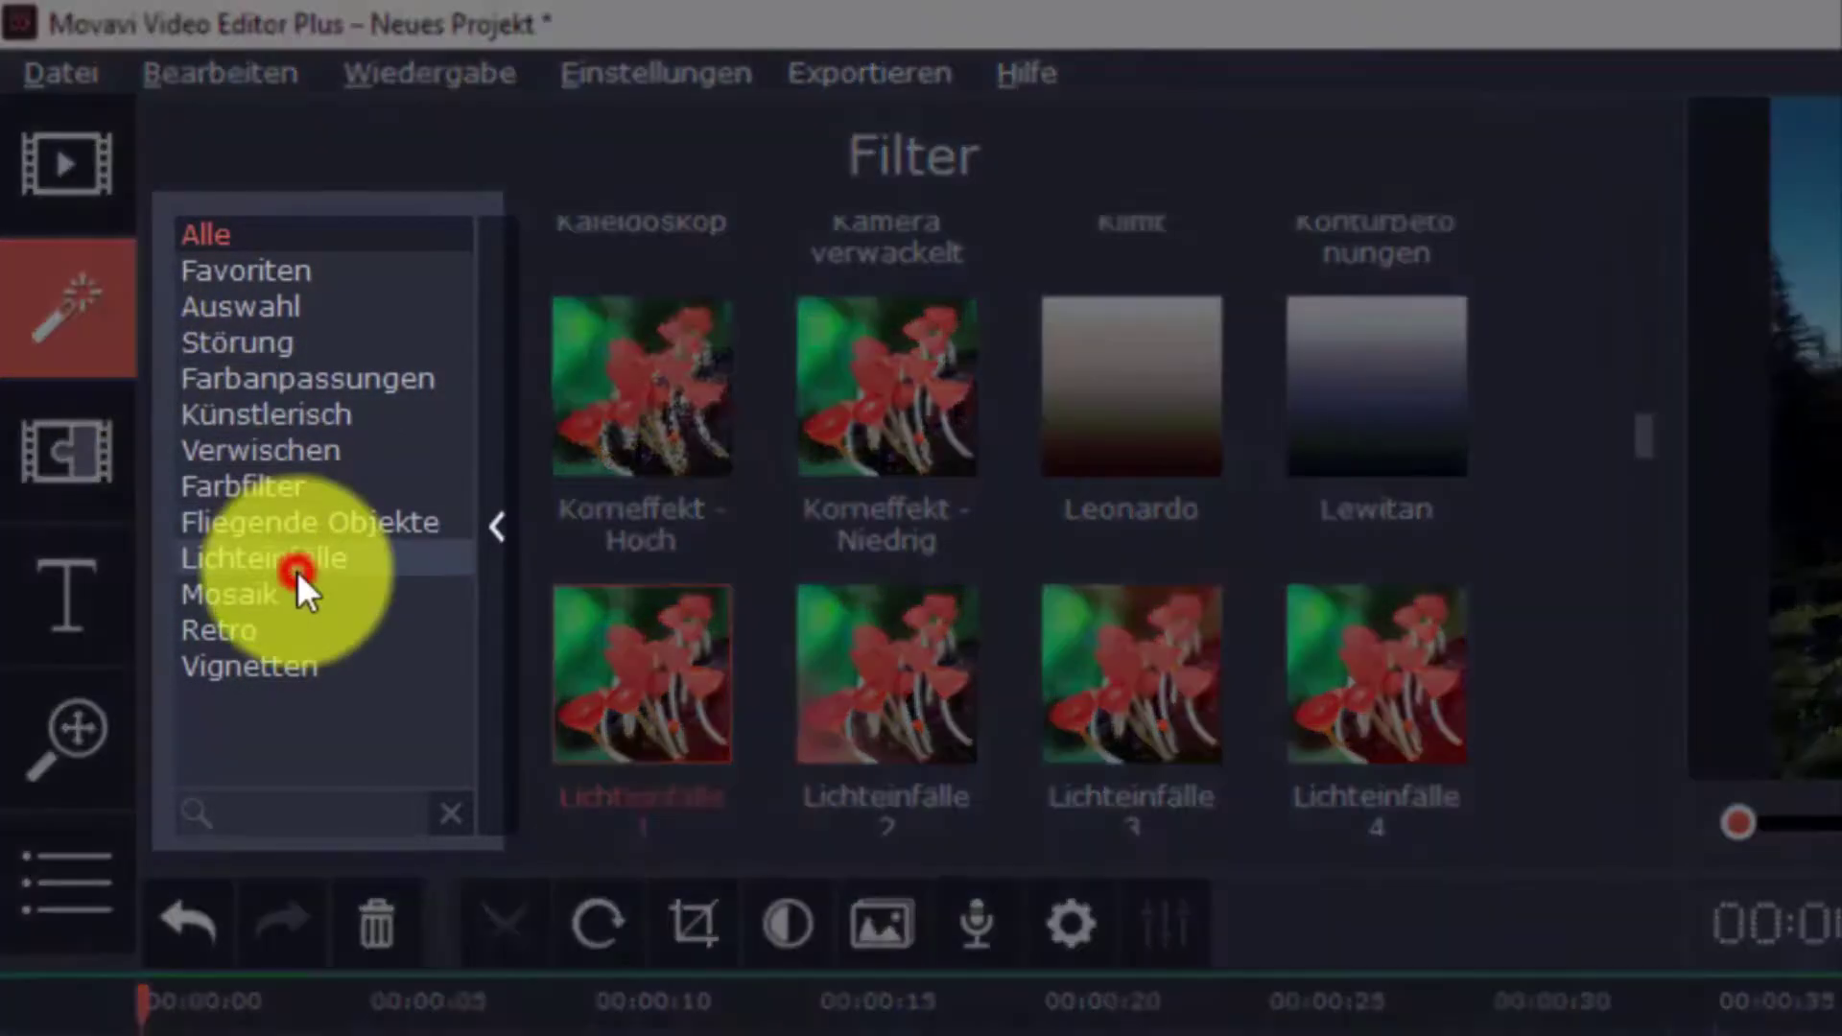
click(297, 572)
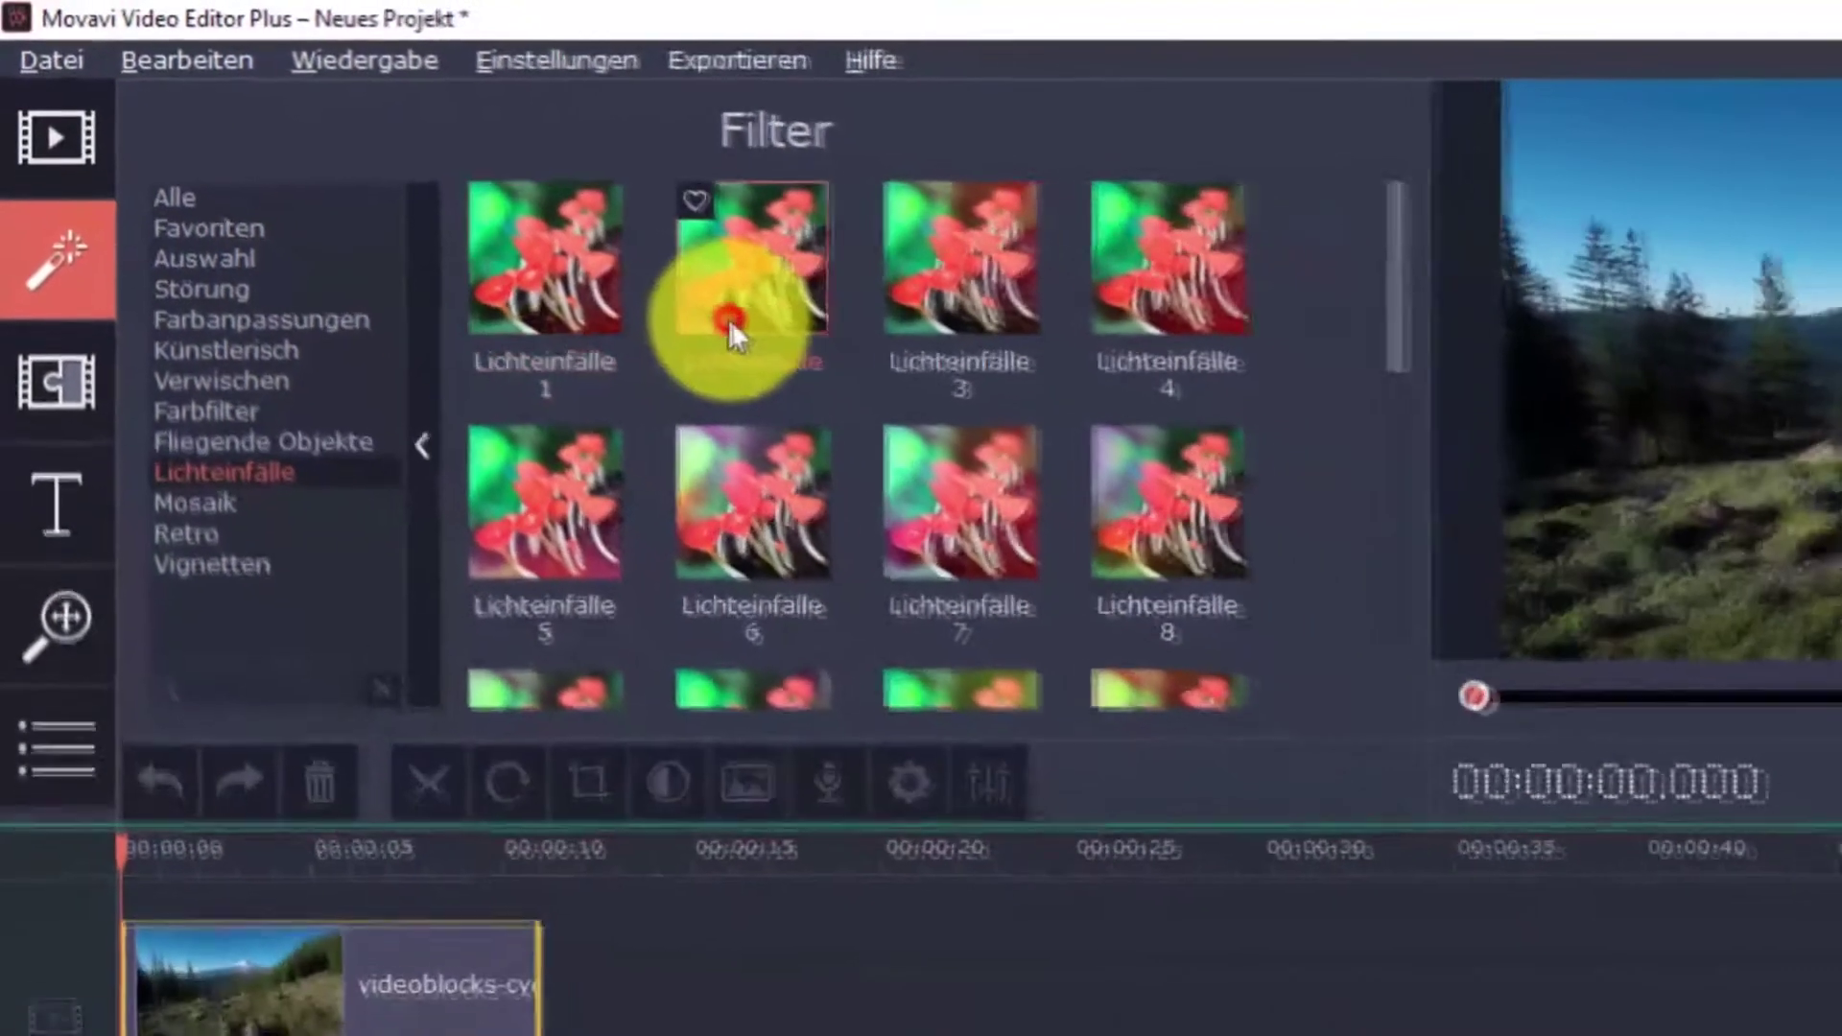
click(689, 257)
drag(689, 257, 244, 683)
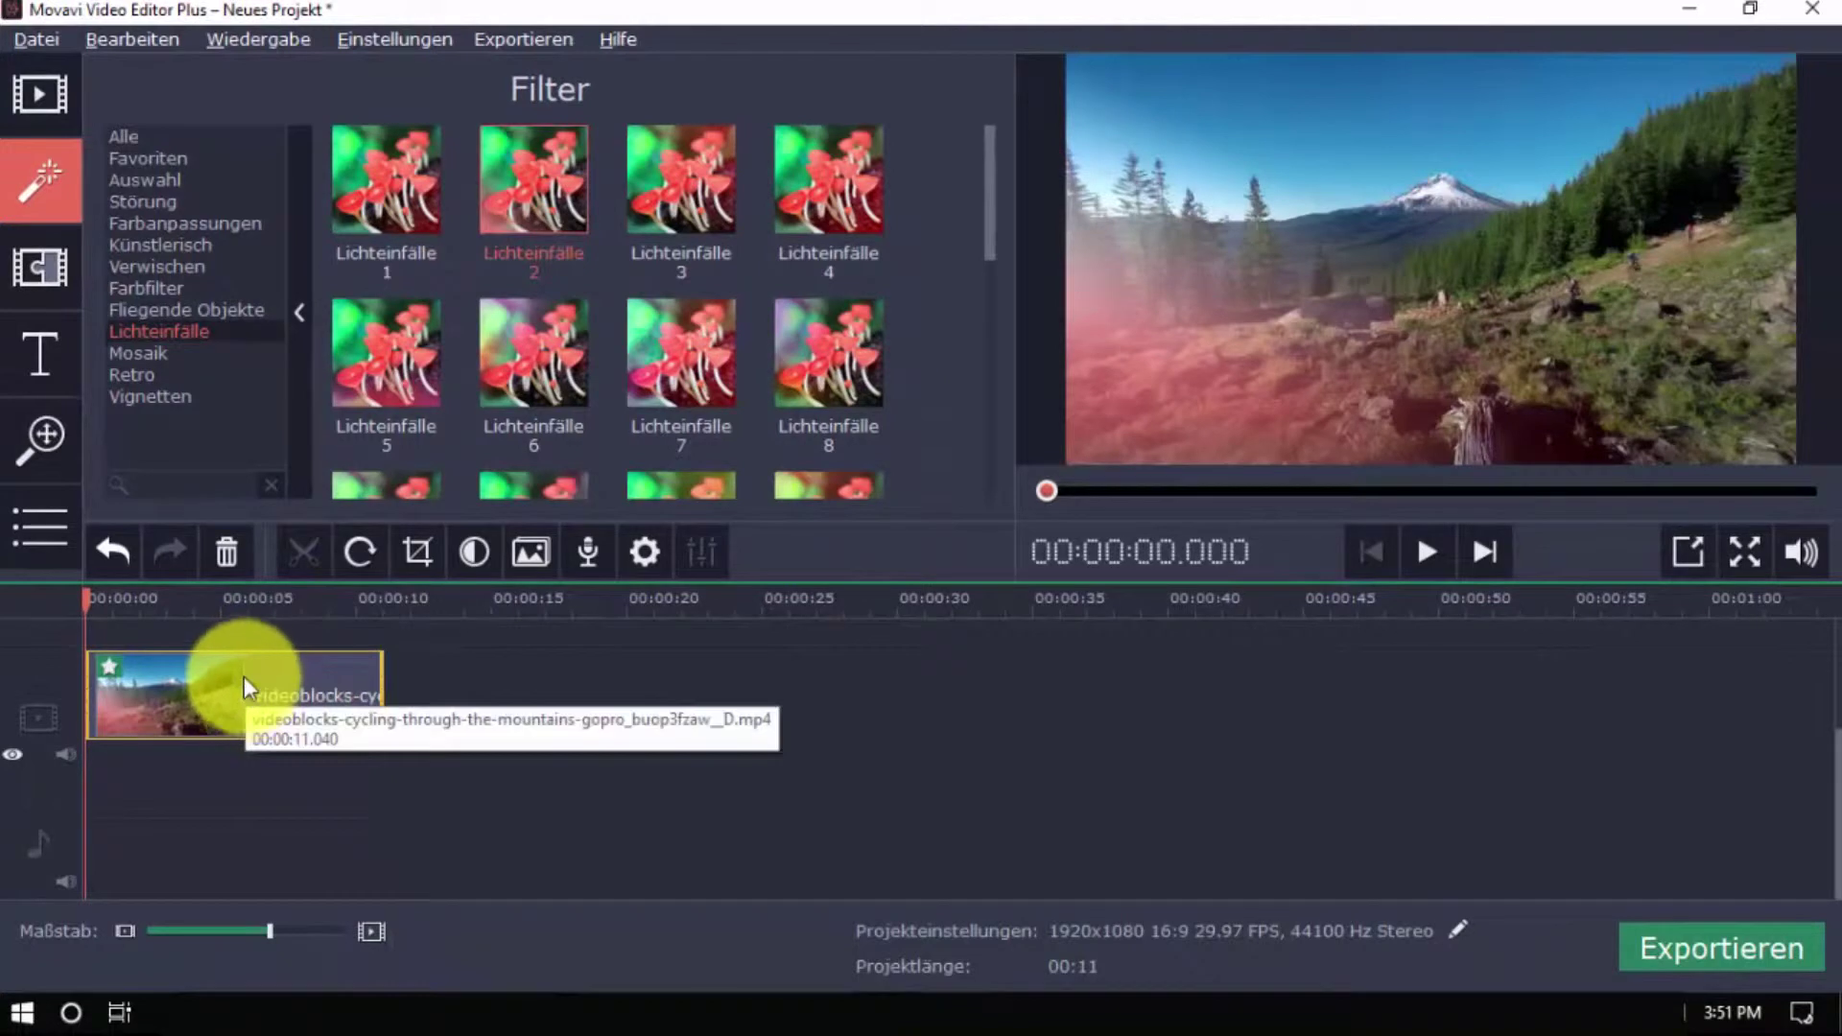
click(115, 564)
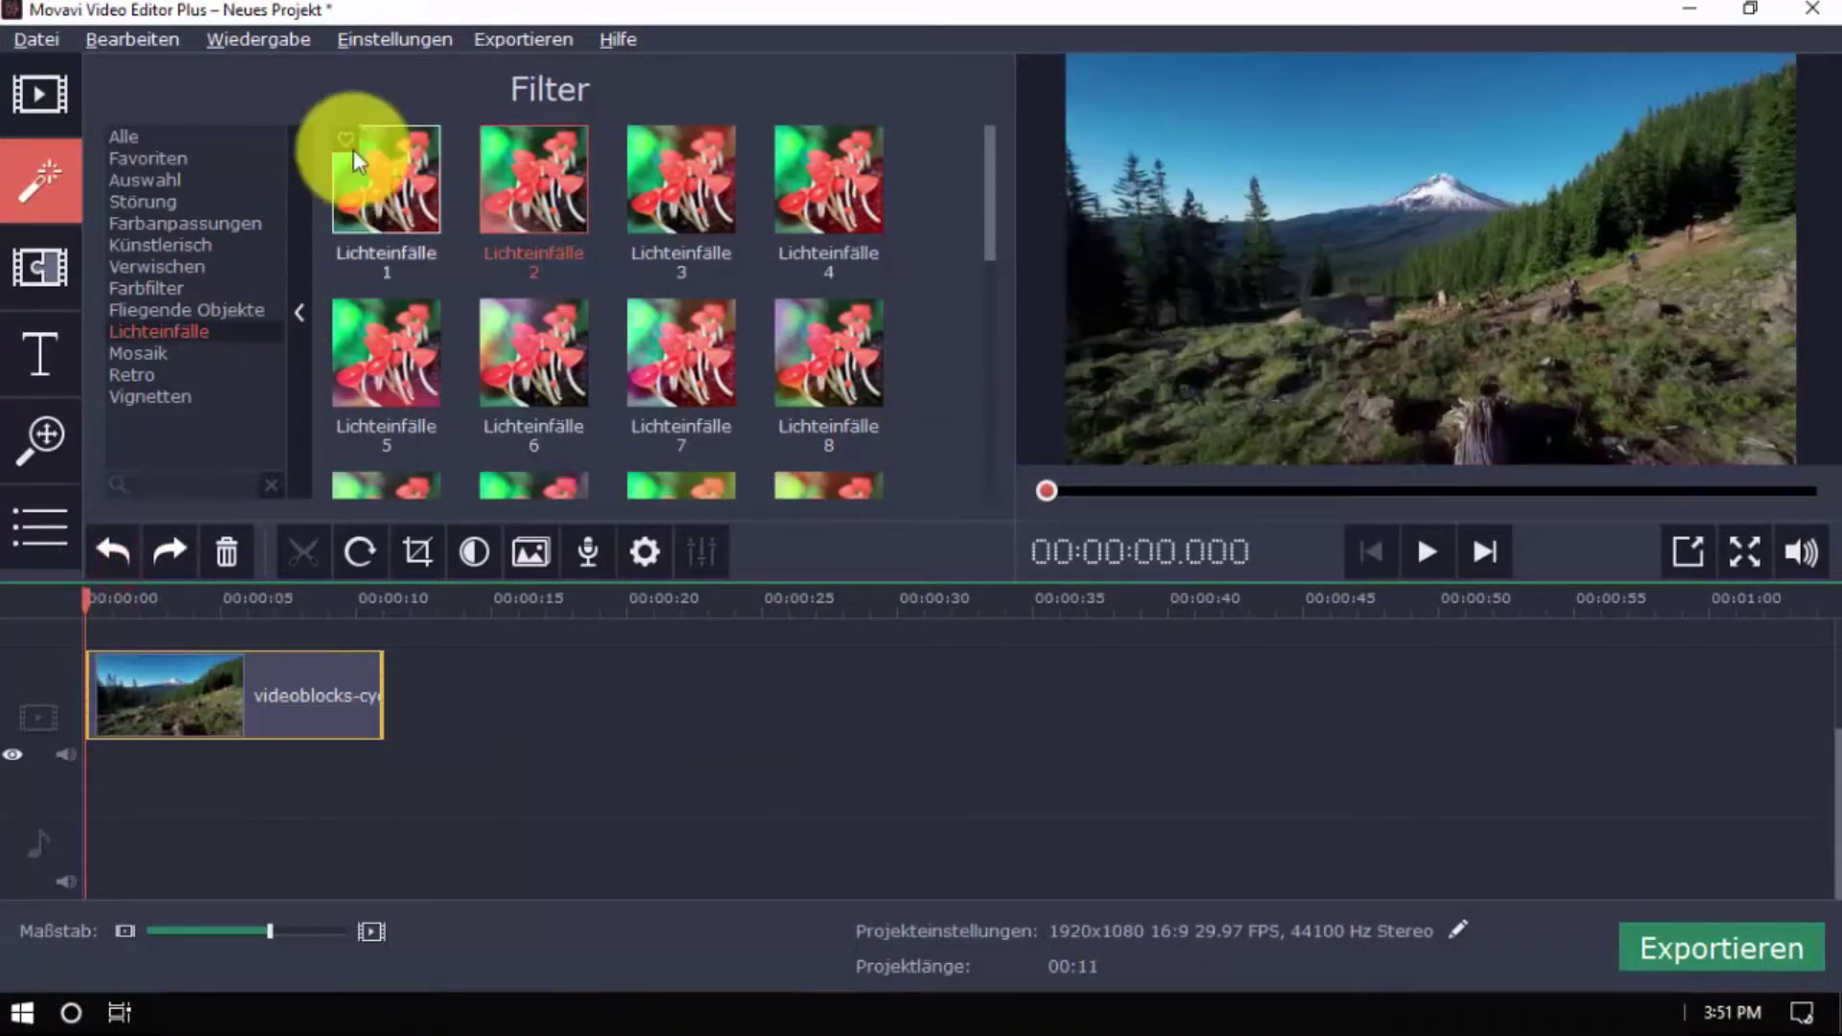
click(392, 183)
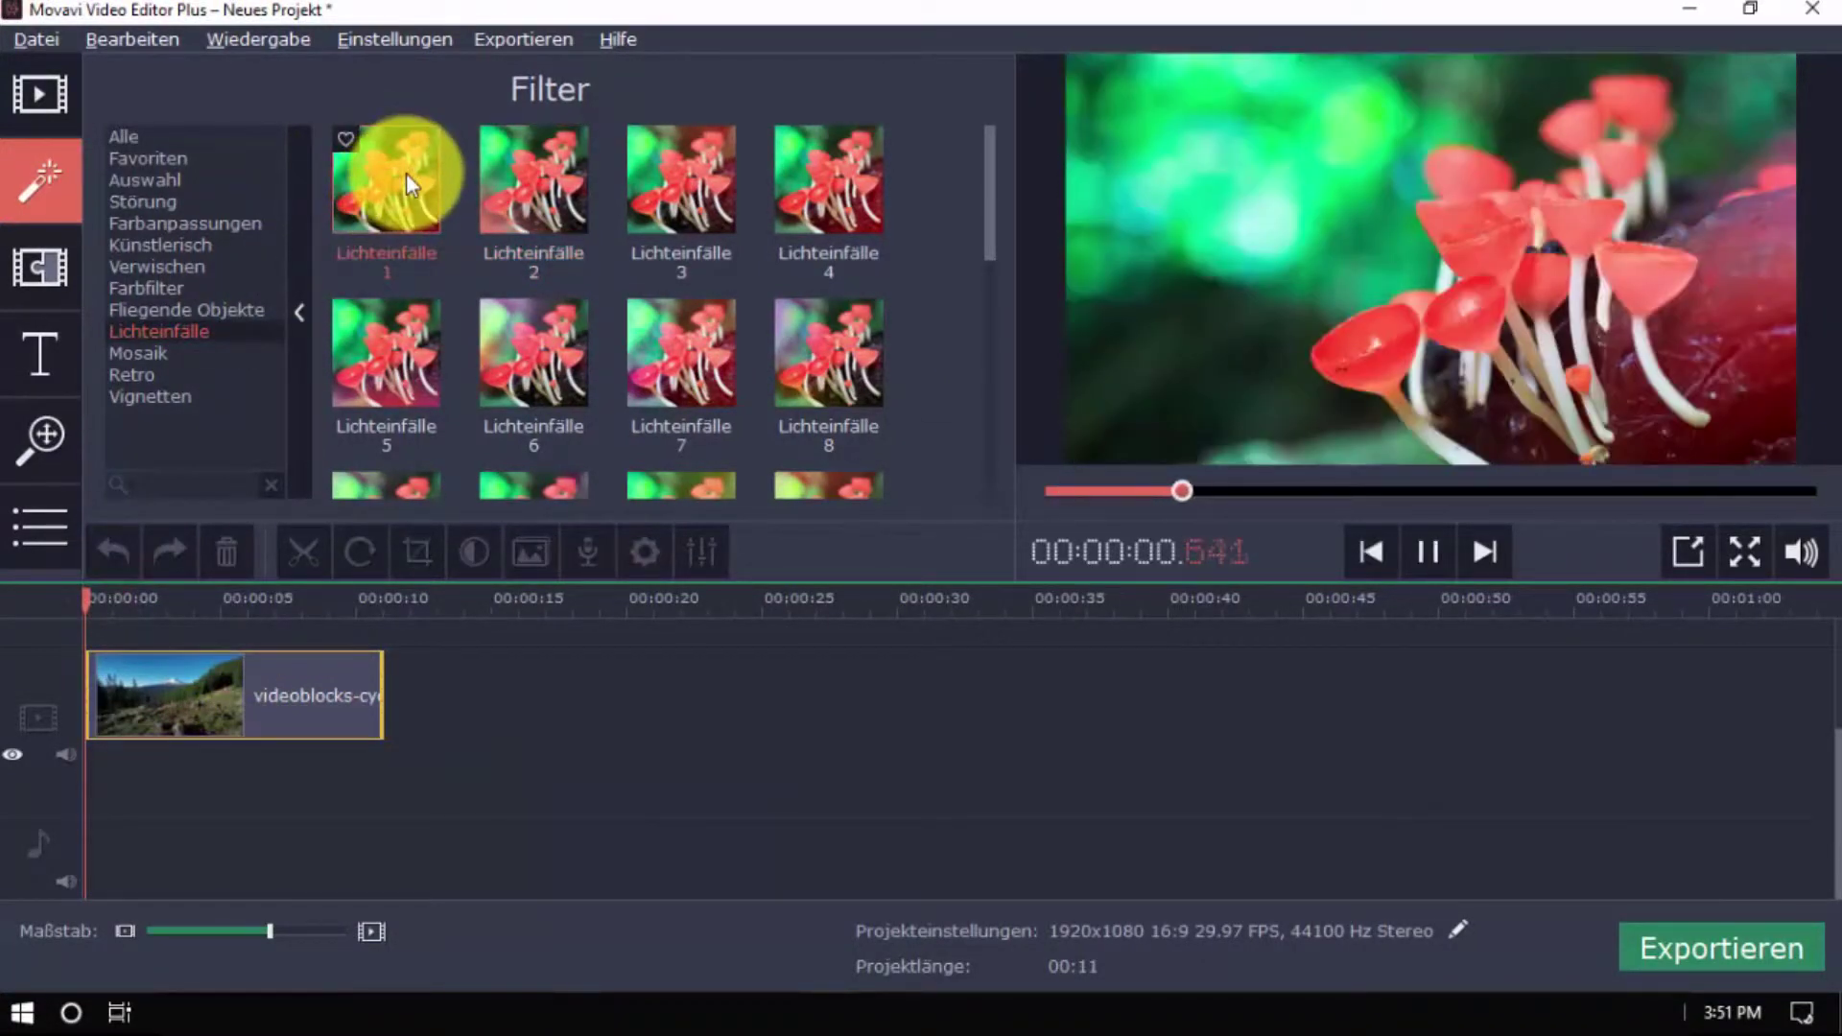
drag(405, 173, 225, 697)
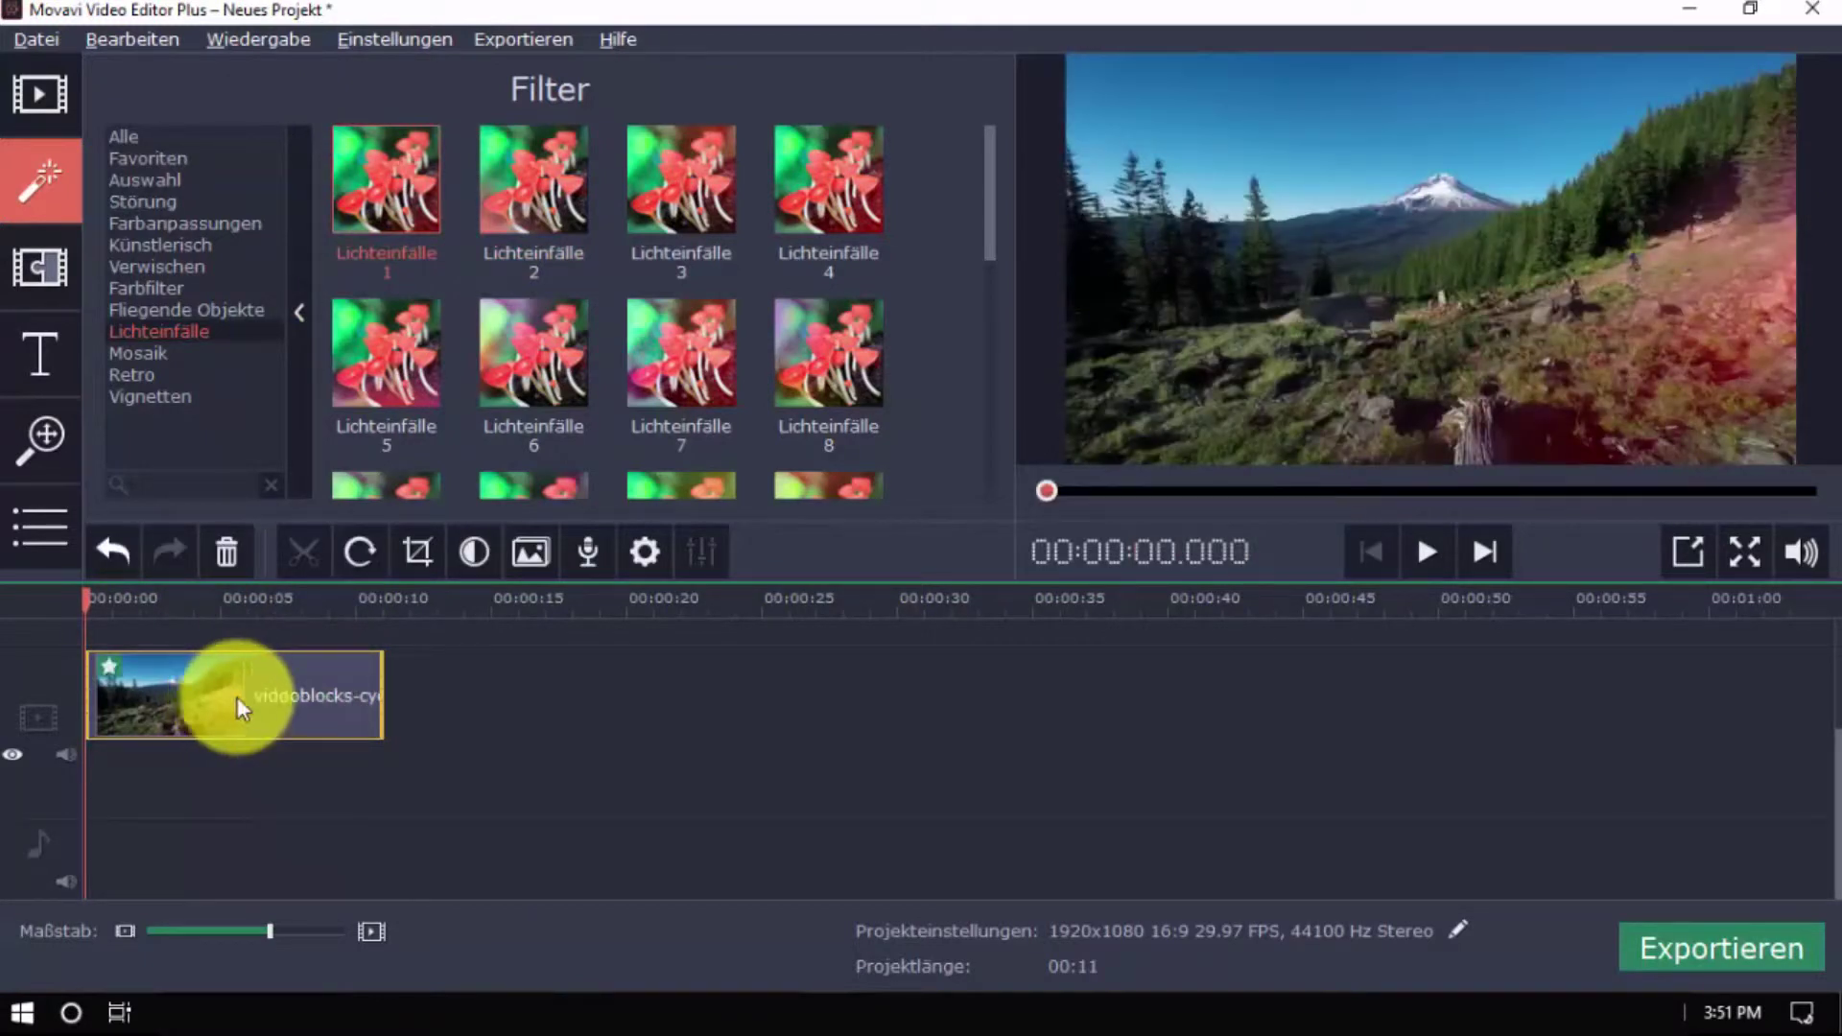
click(1429, 552)
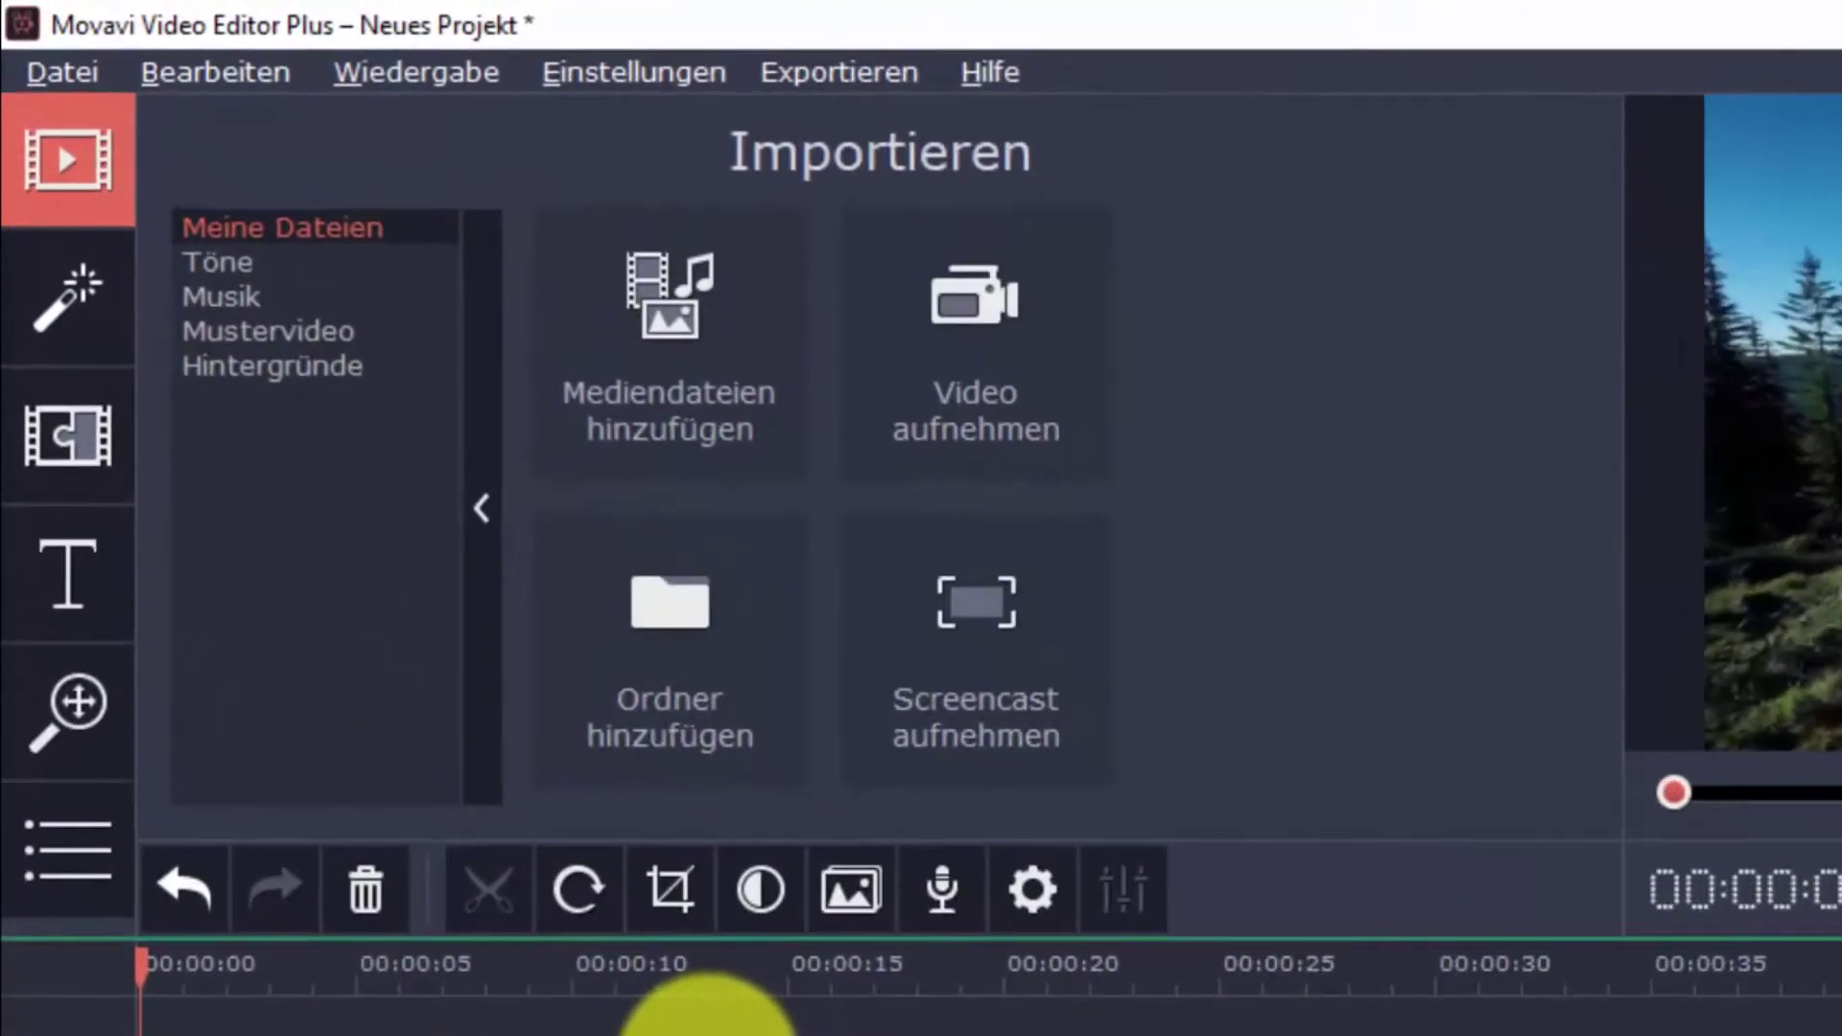
Step: Place the Ken Burns - weich transition between the two clip parts and preview it
click(74, 443)
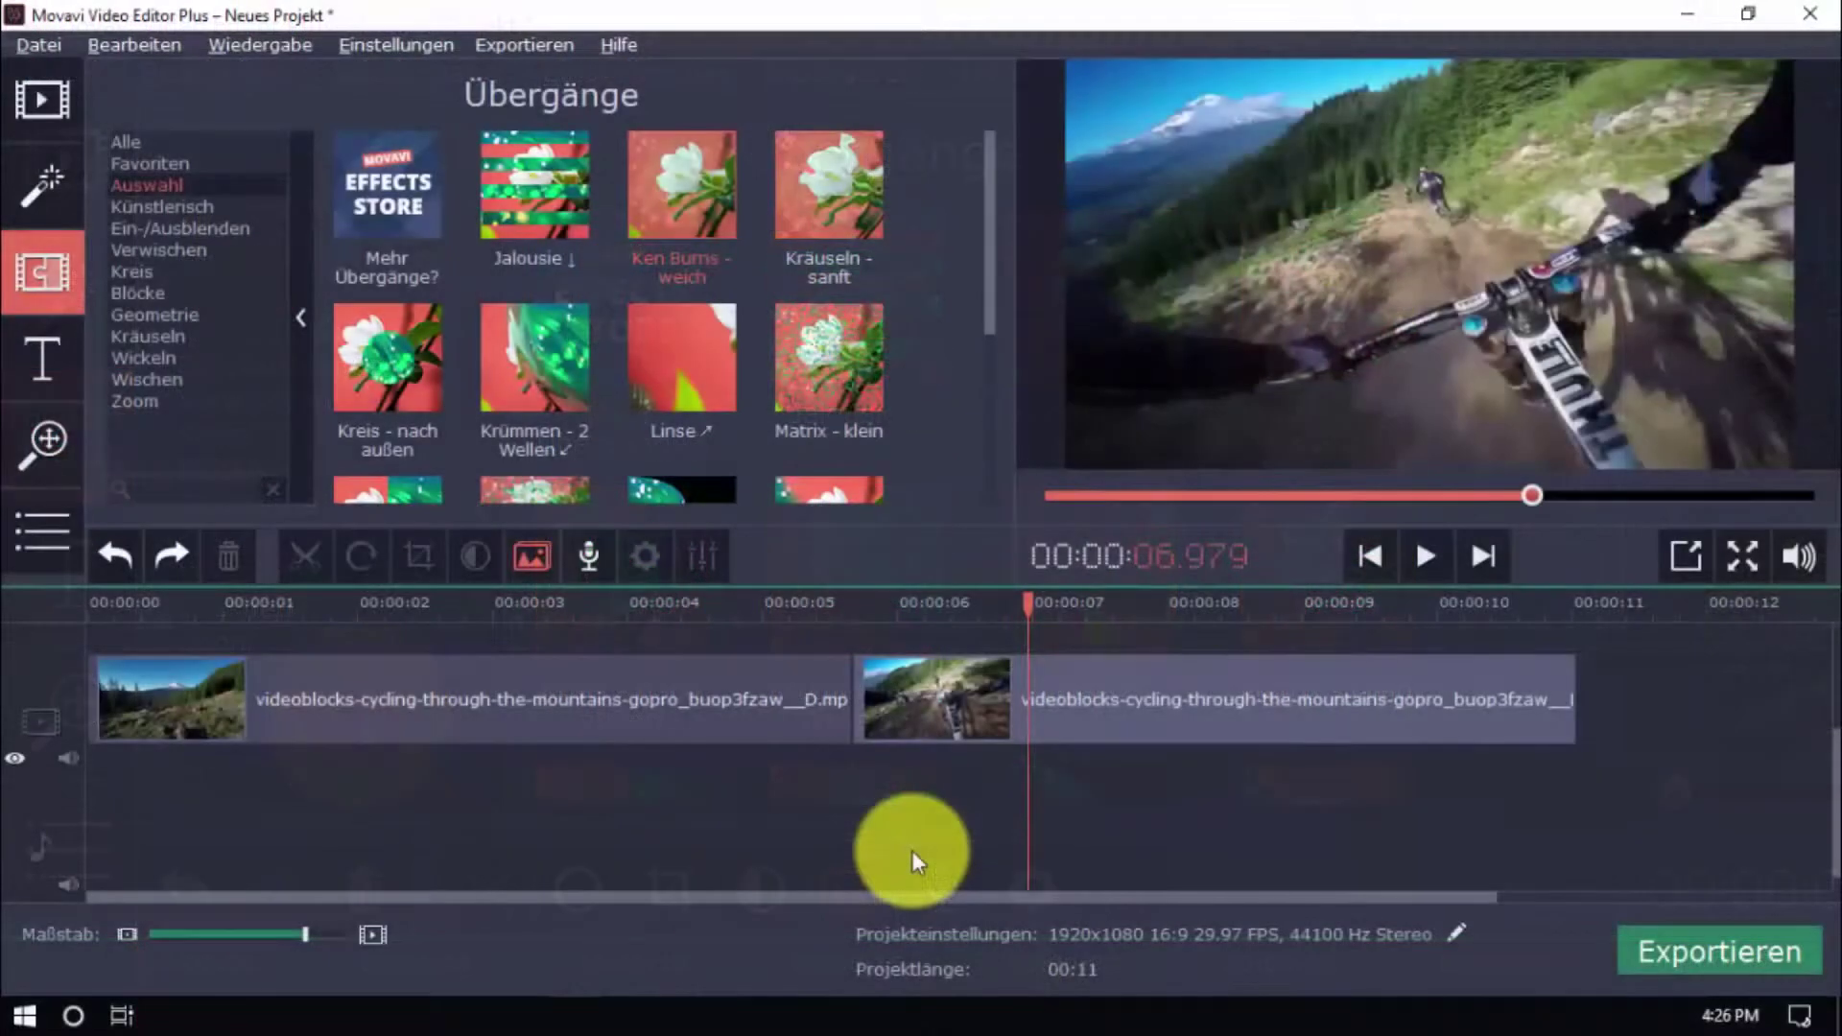
click(673, 181)
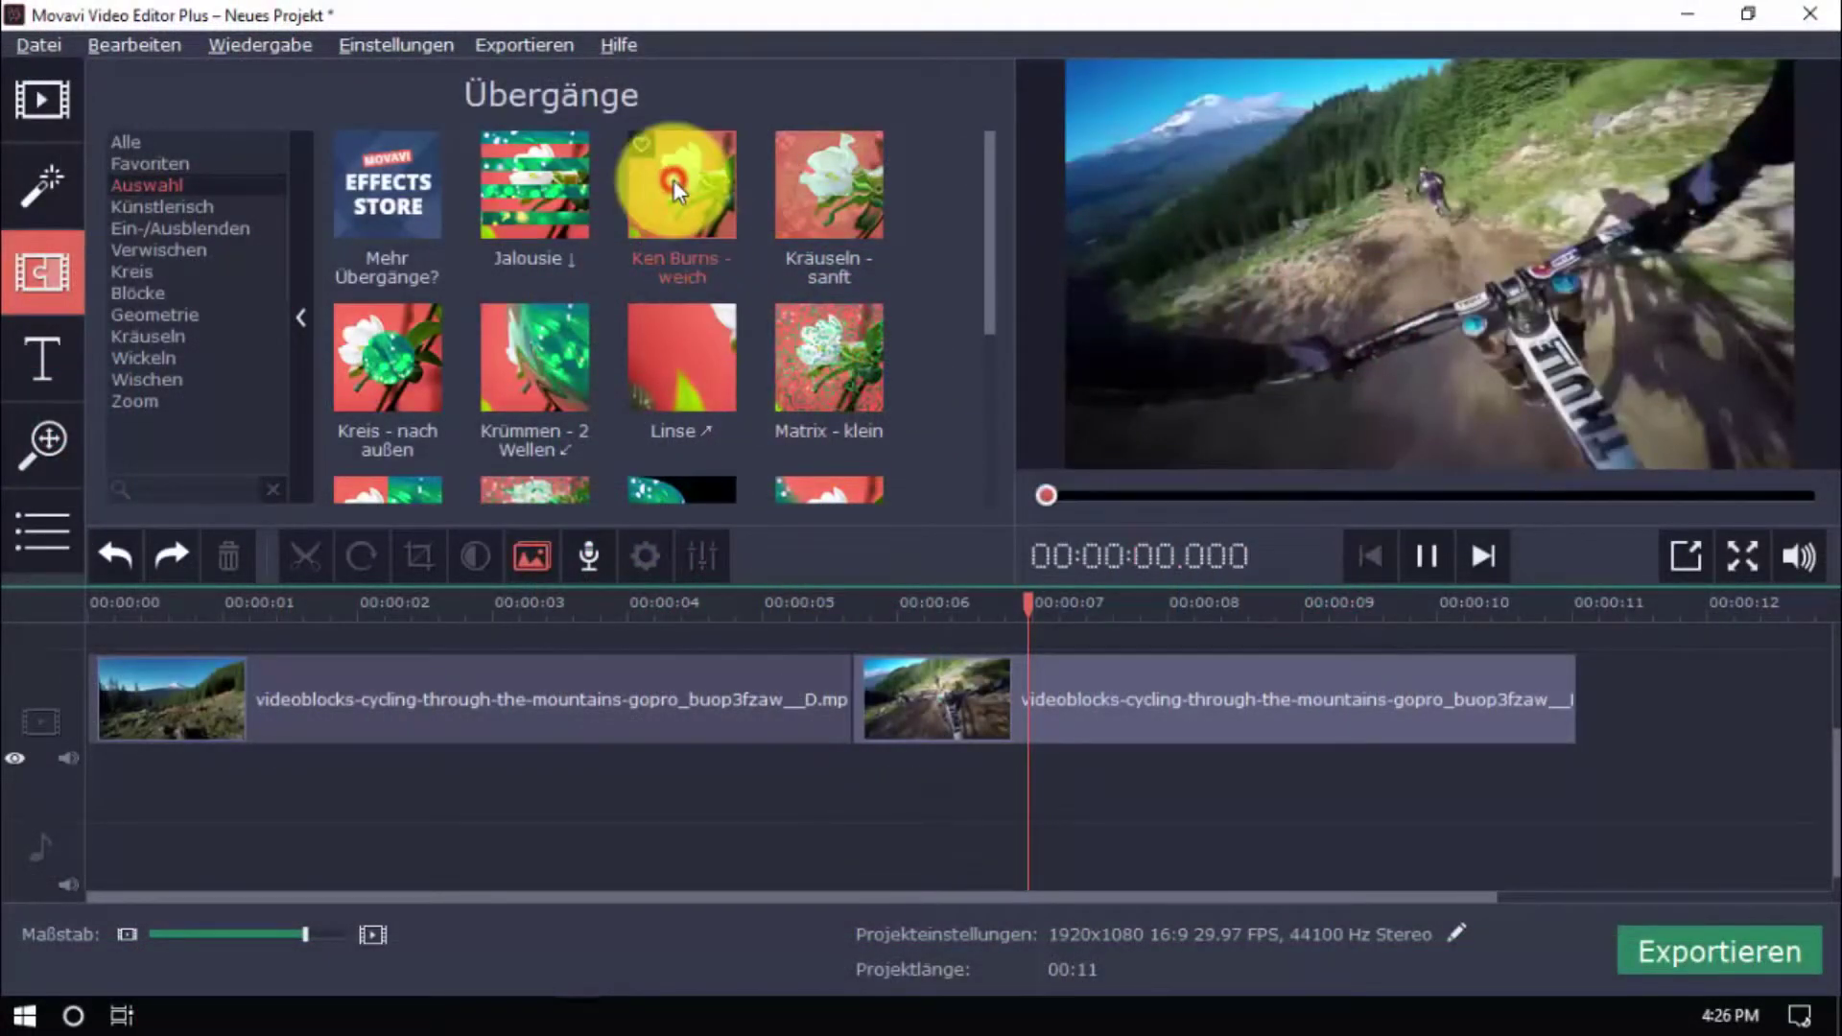
drag(674, 180, 843, 711)
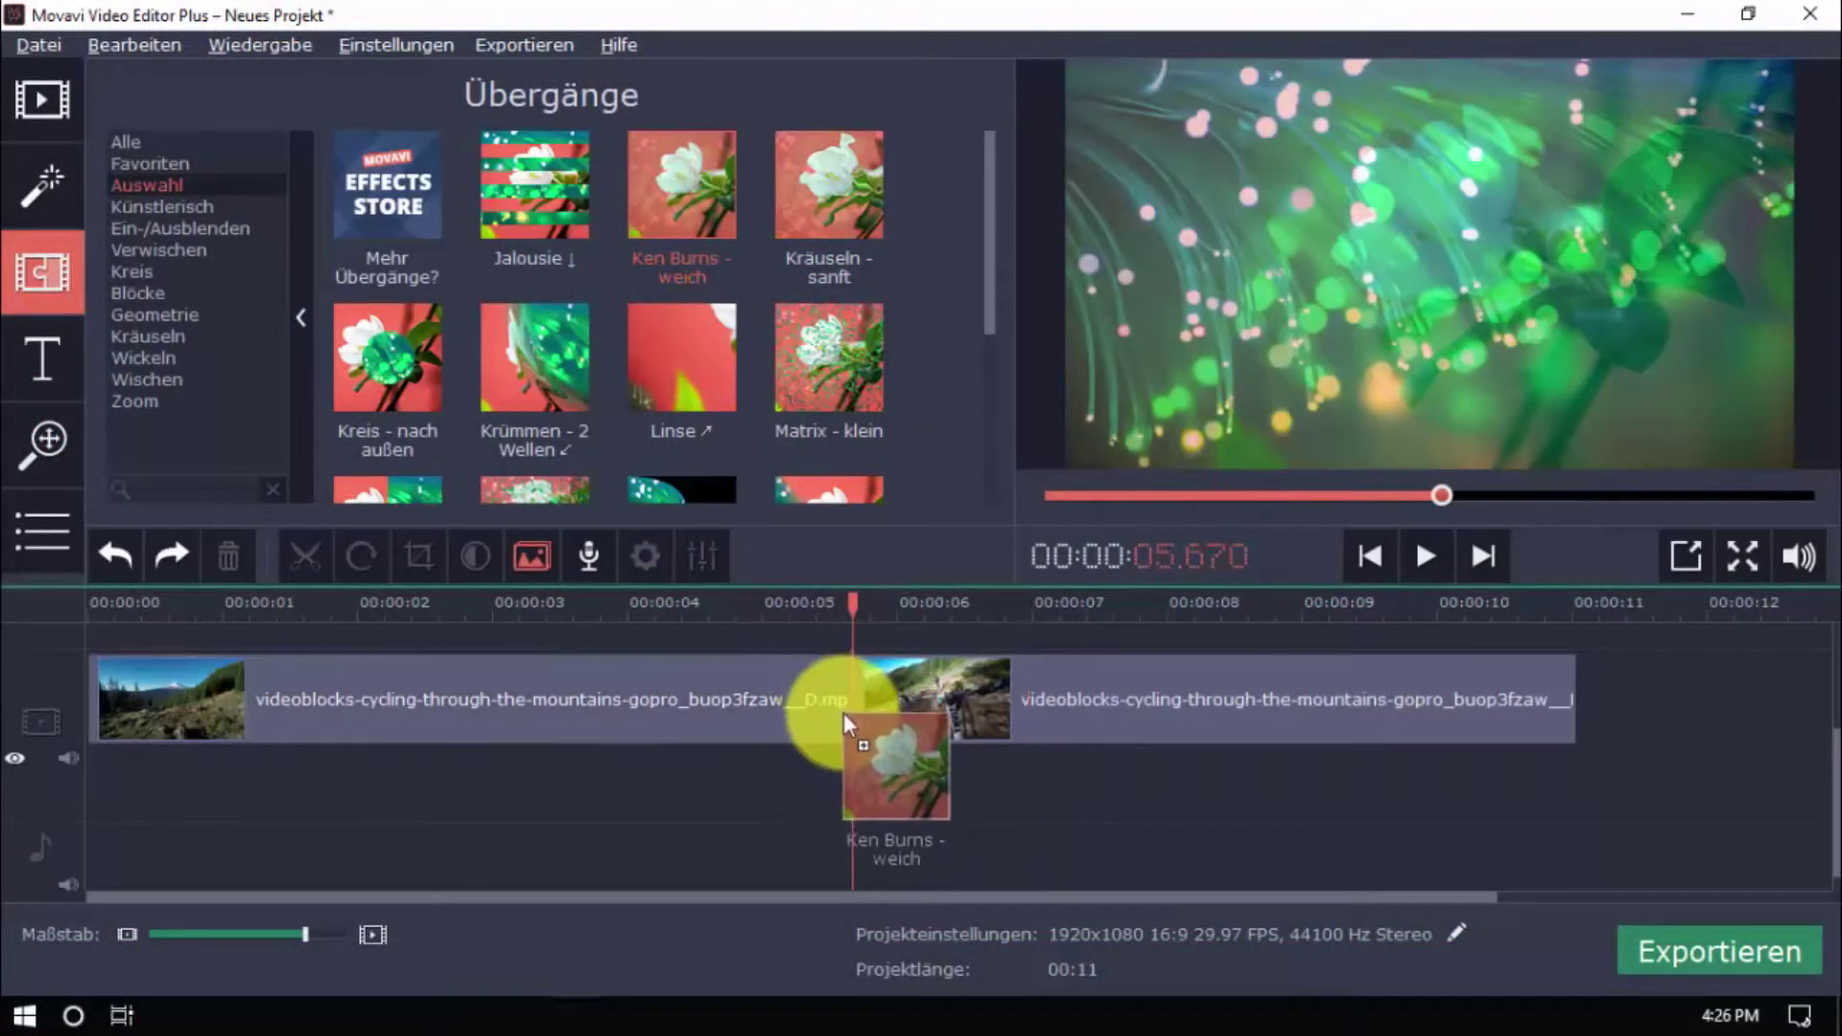
click(660, 604)
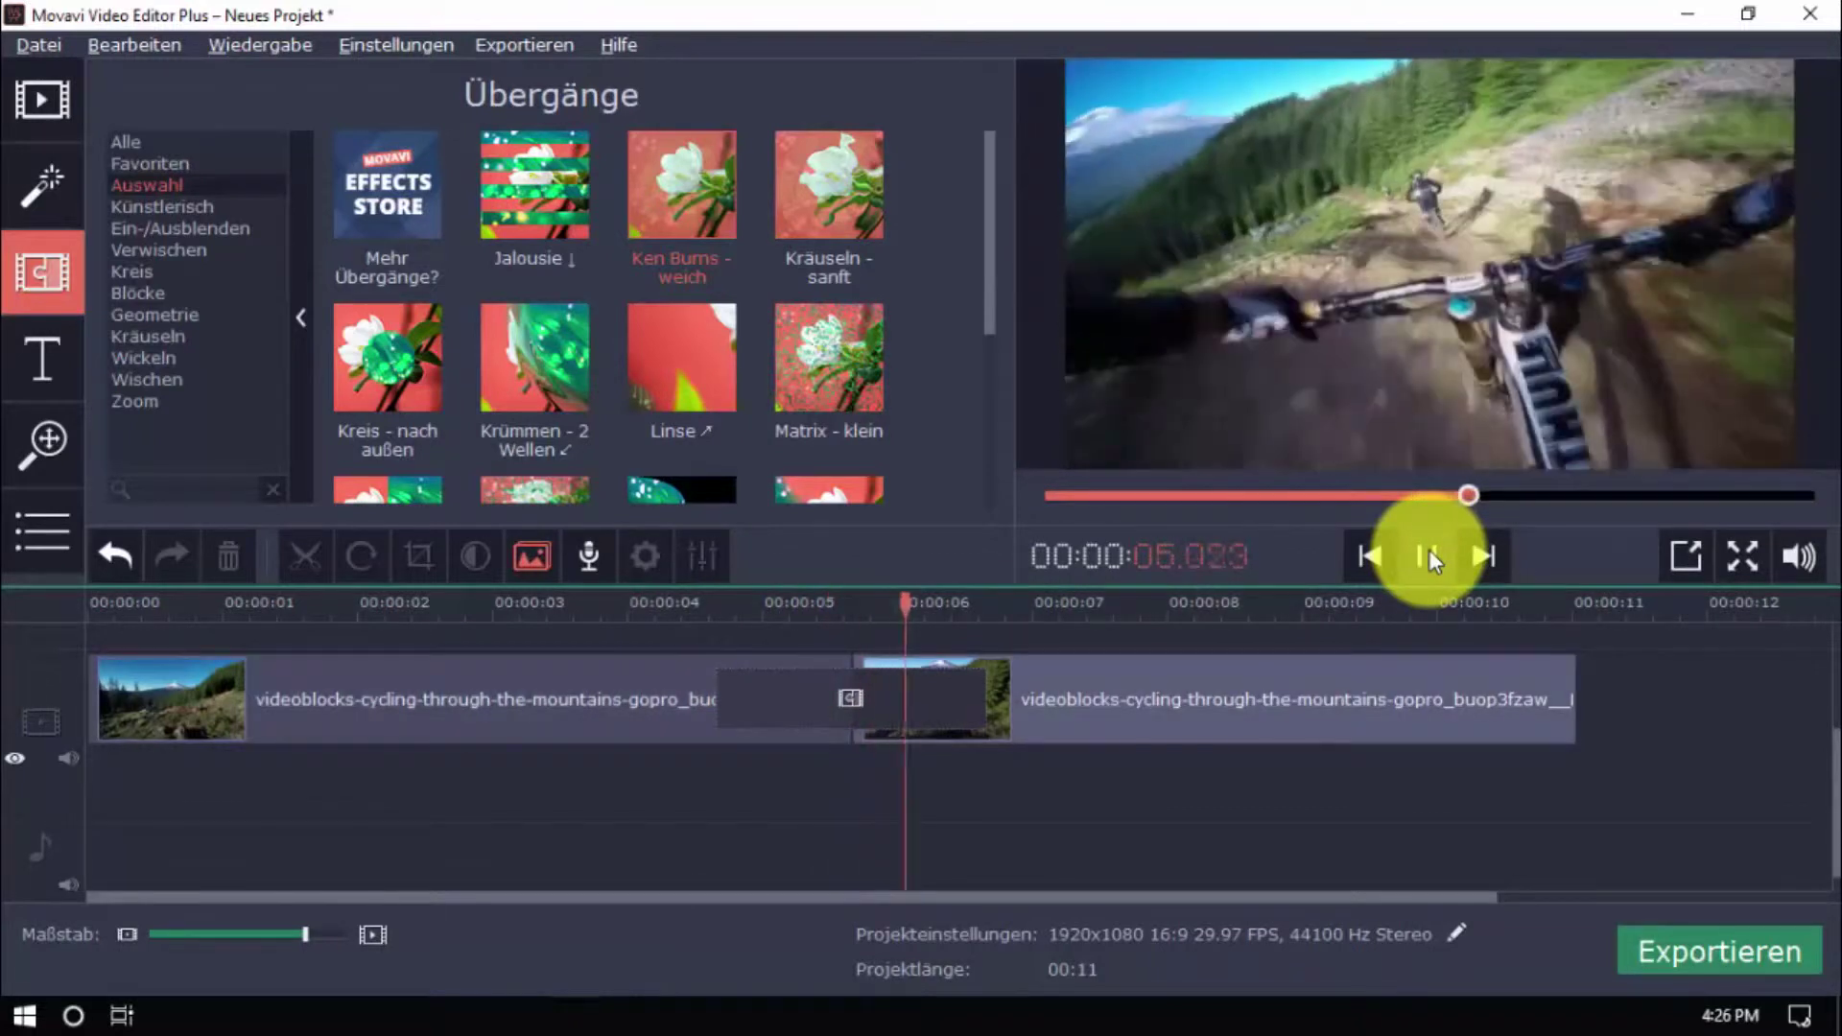
click(1429, 555)
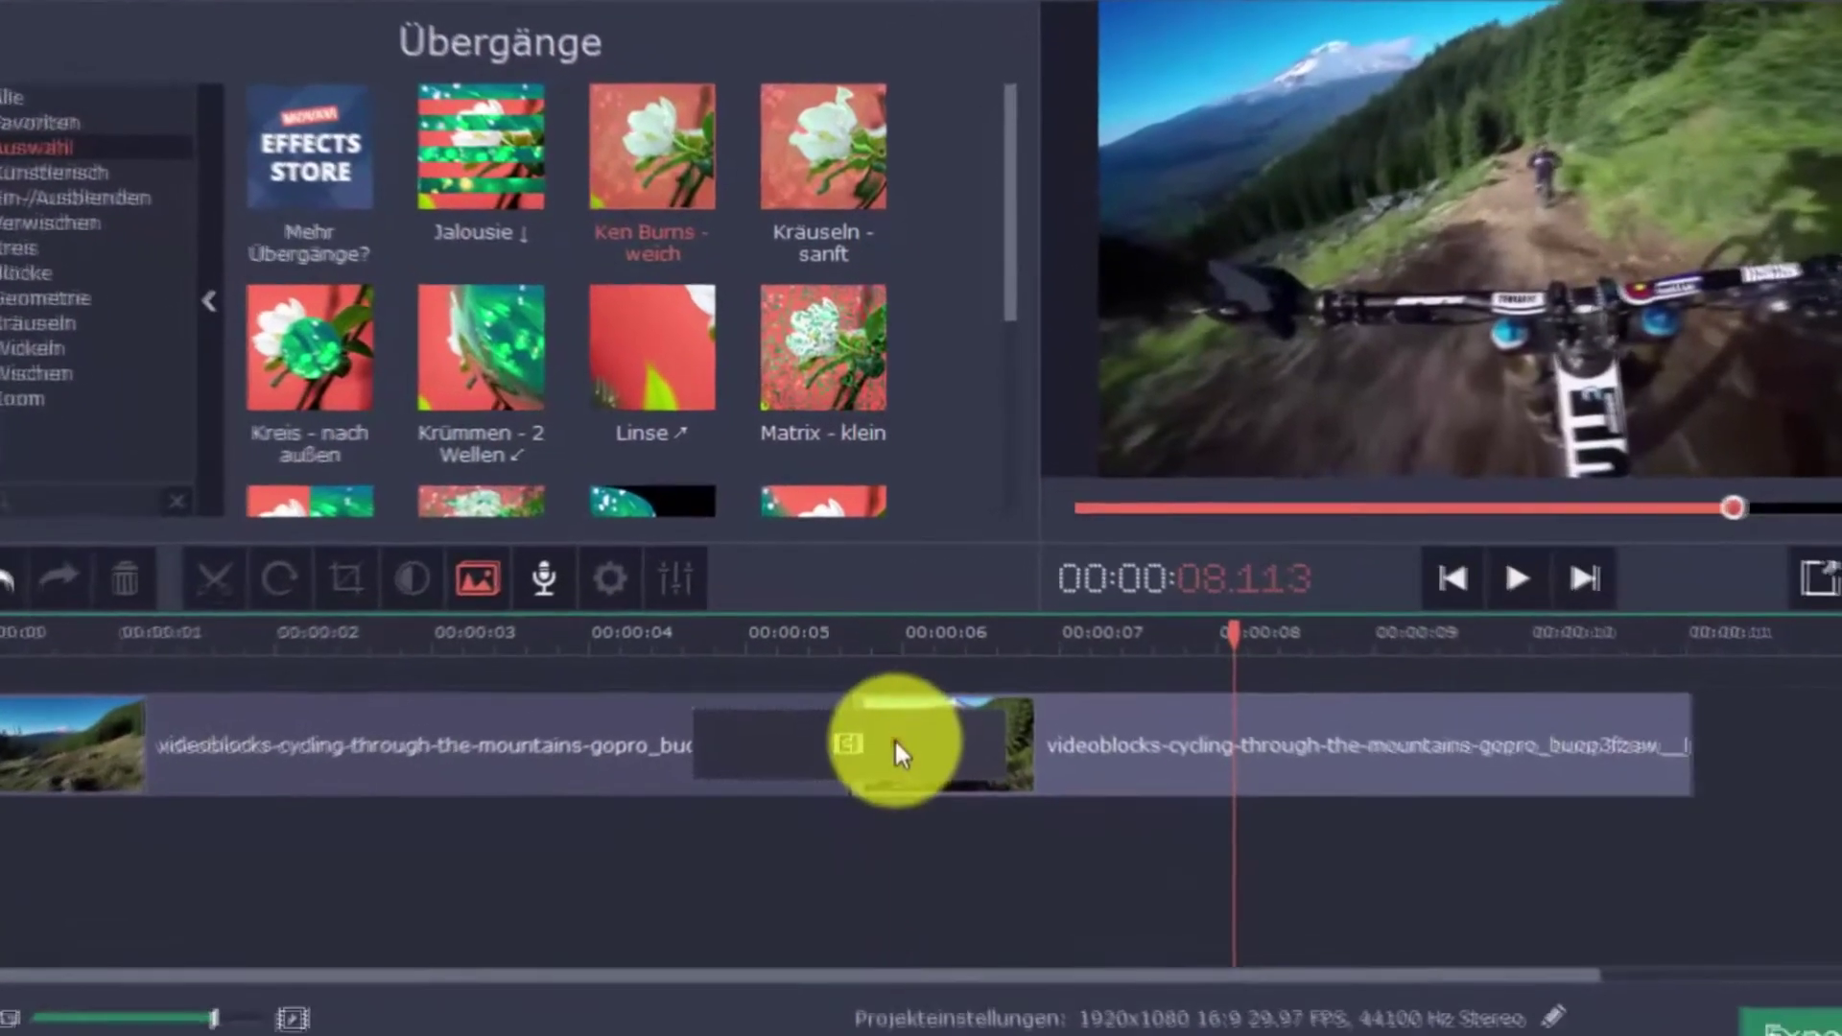
Step: Replace the Ken Burns - weich transition with Linse and play it back
double_click(896, 744)
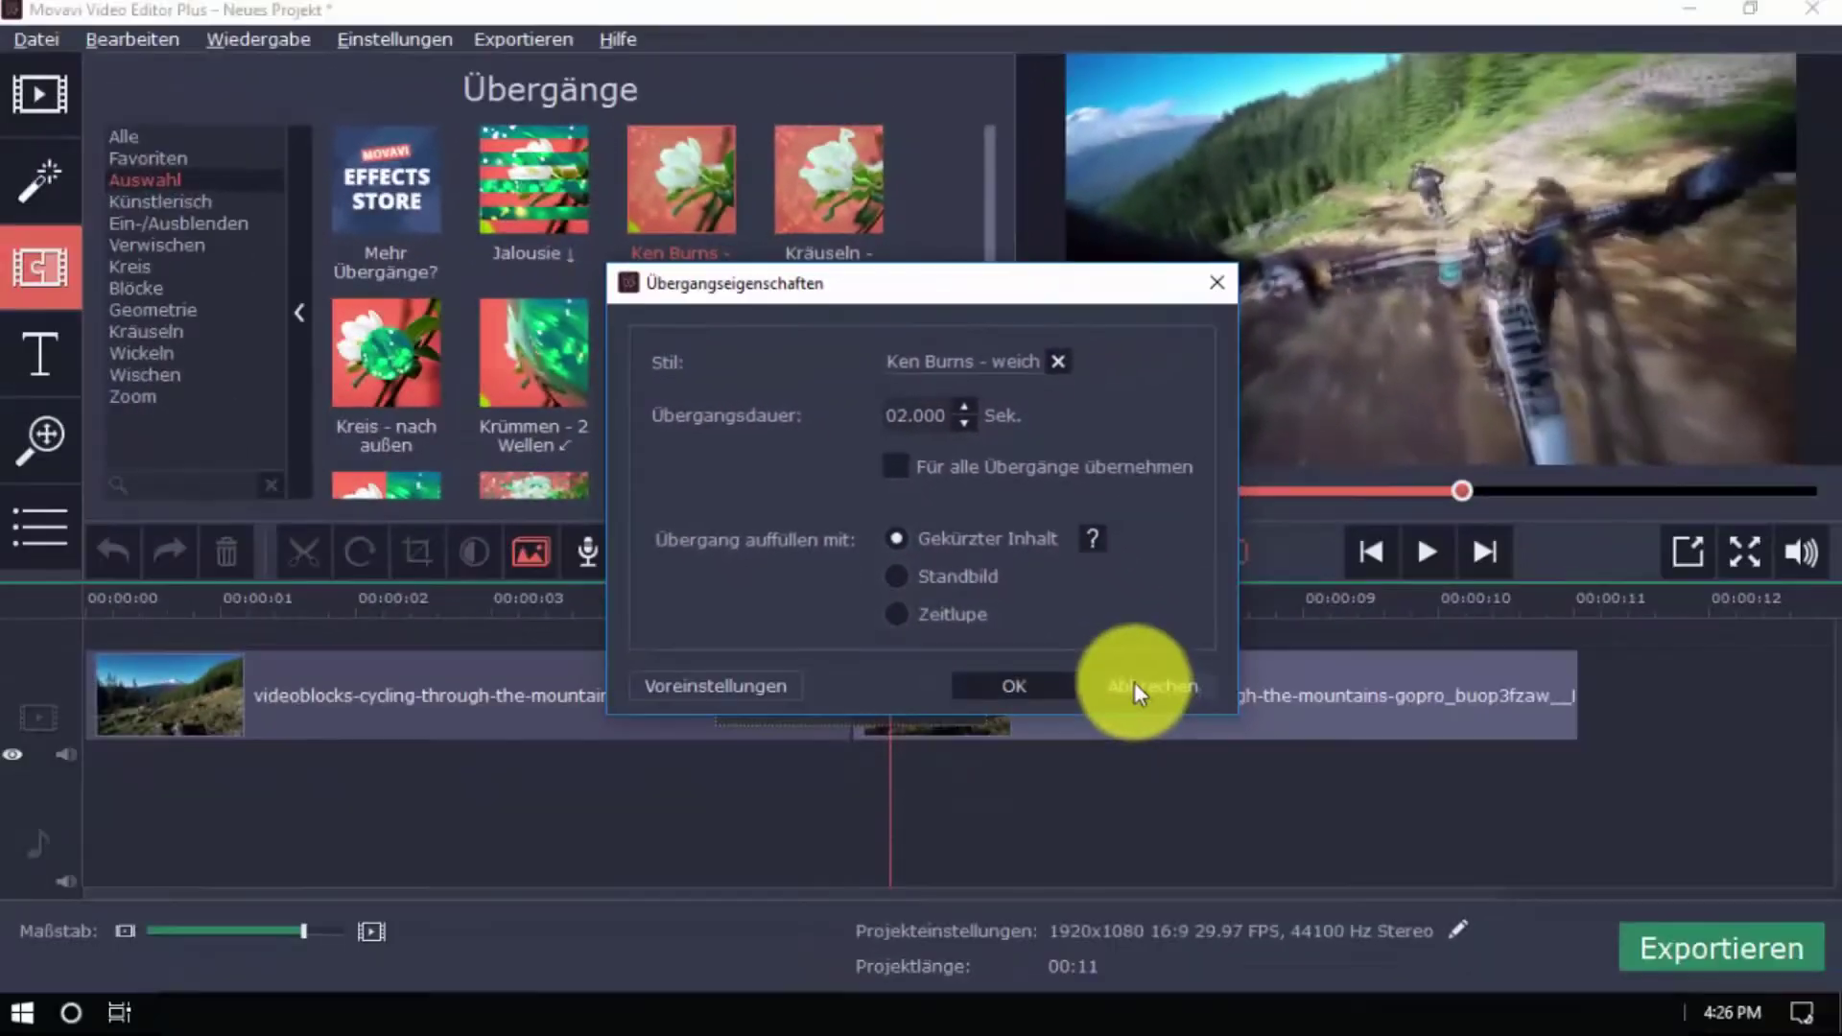
click(1134, 682)
drag(681, 352, 834, 710)
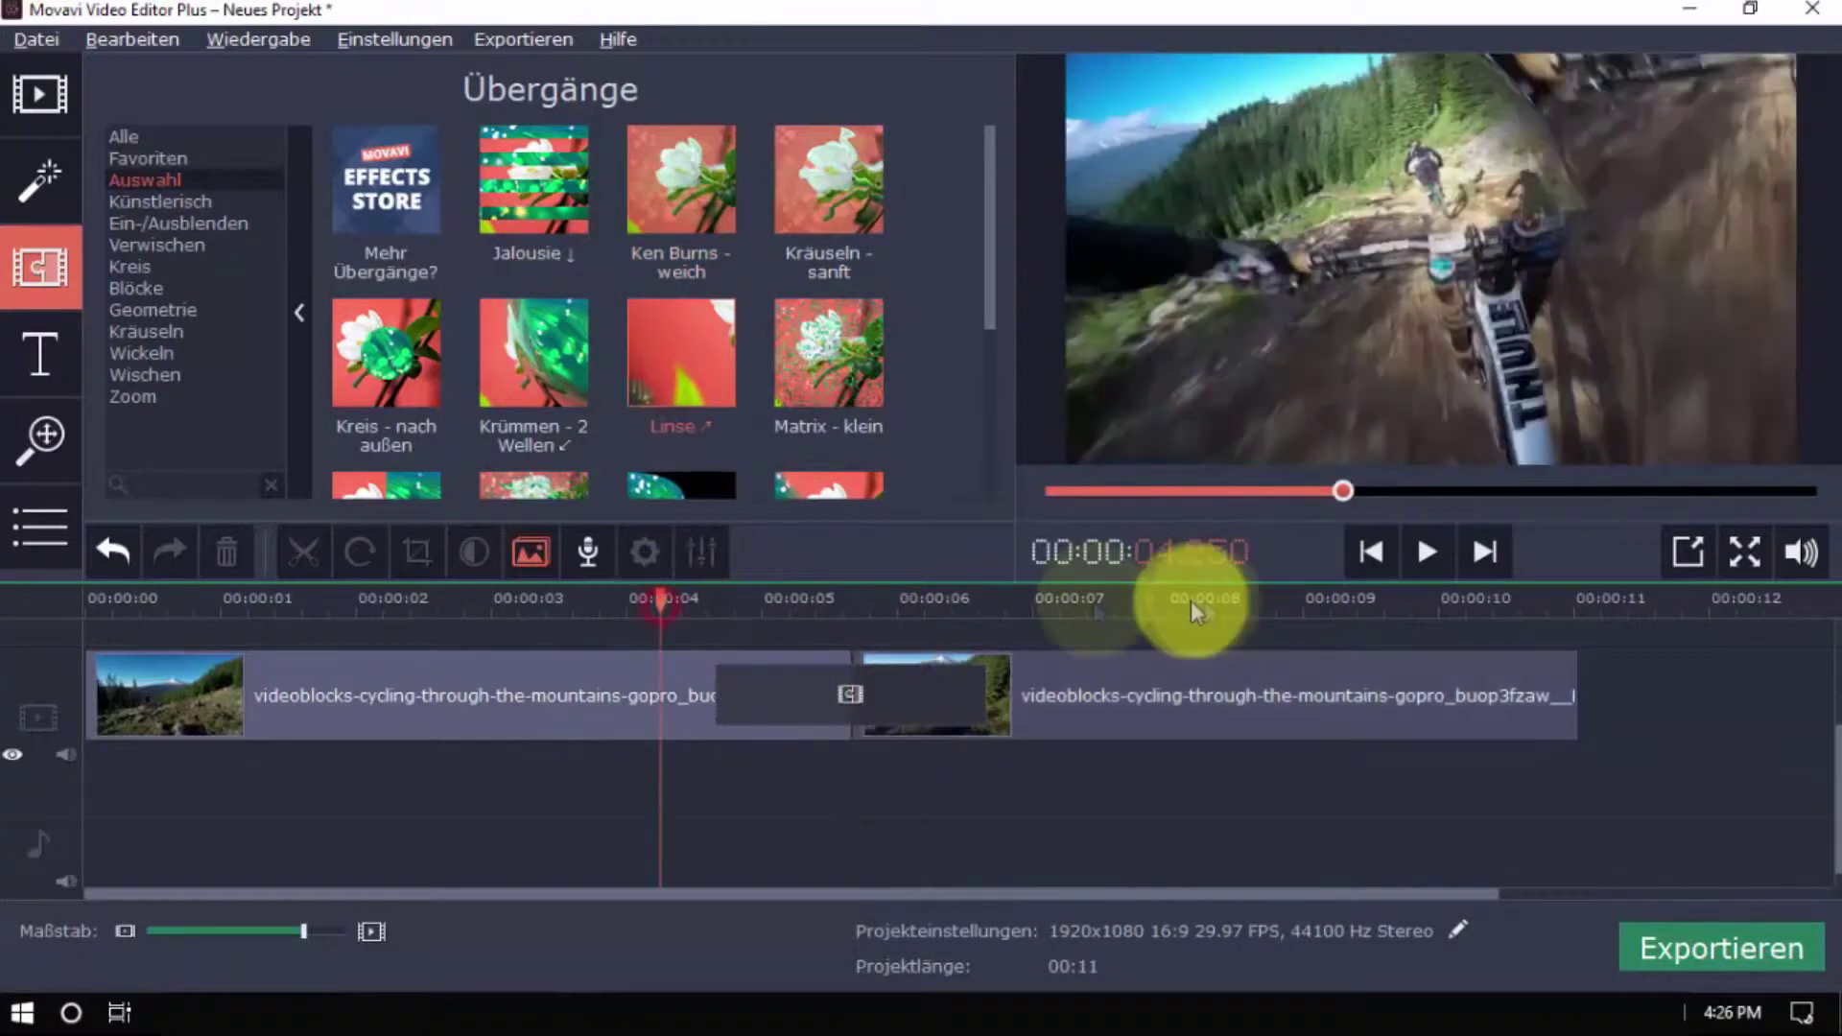
click(1431, 551)
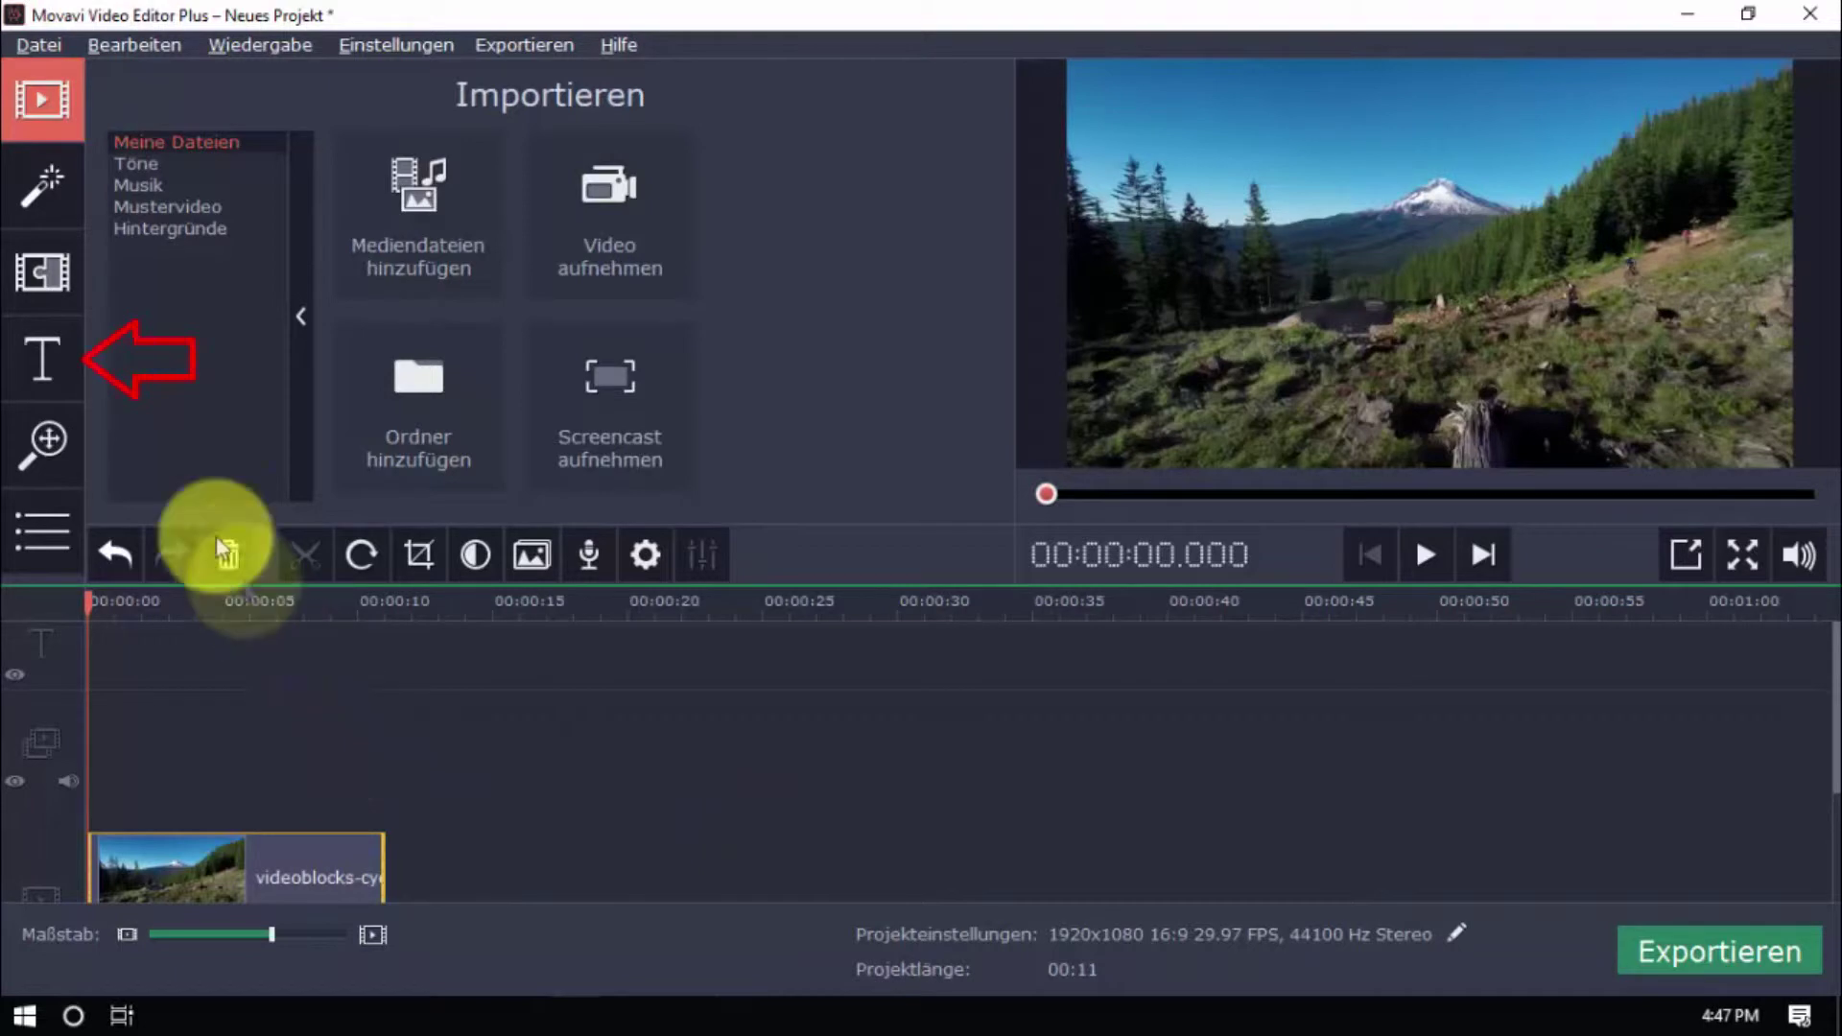
Step: Add an Einfache Linie title with subtitle 'BITTE AUF LIKE KLICKEN UND ABONNIEREN' and preview it
click(32, 366)
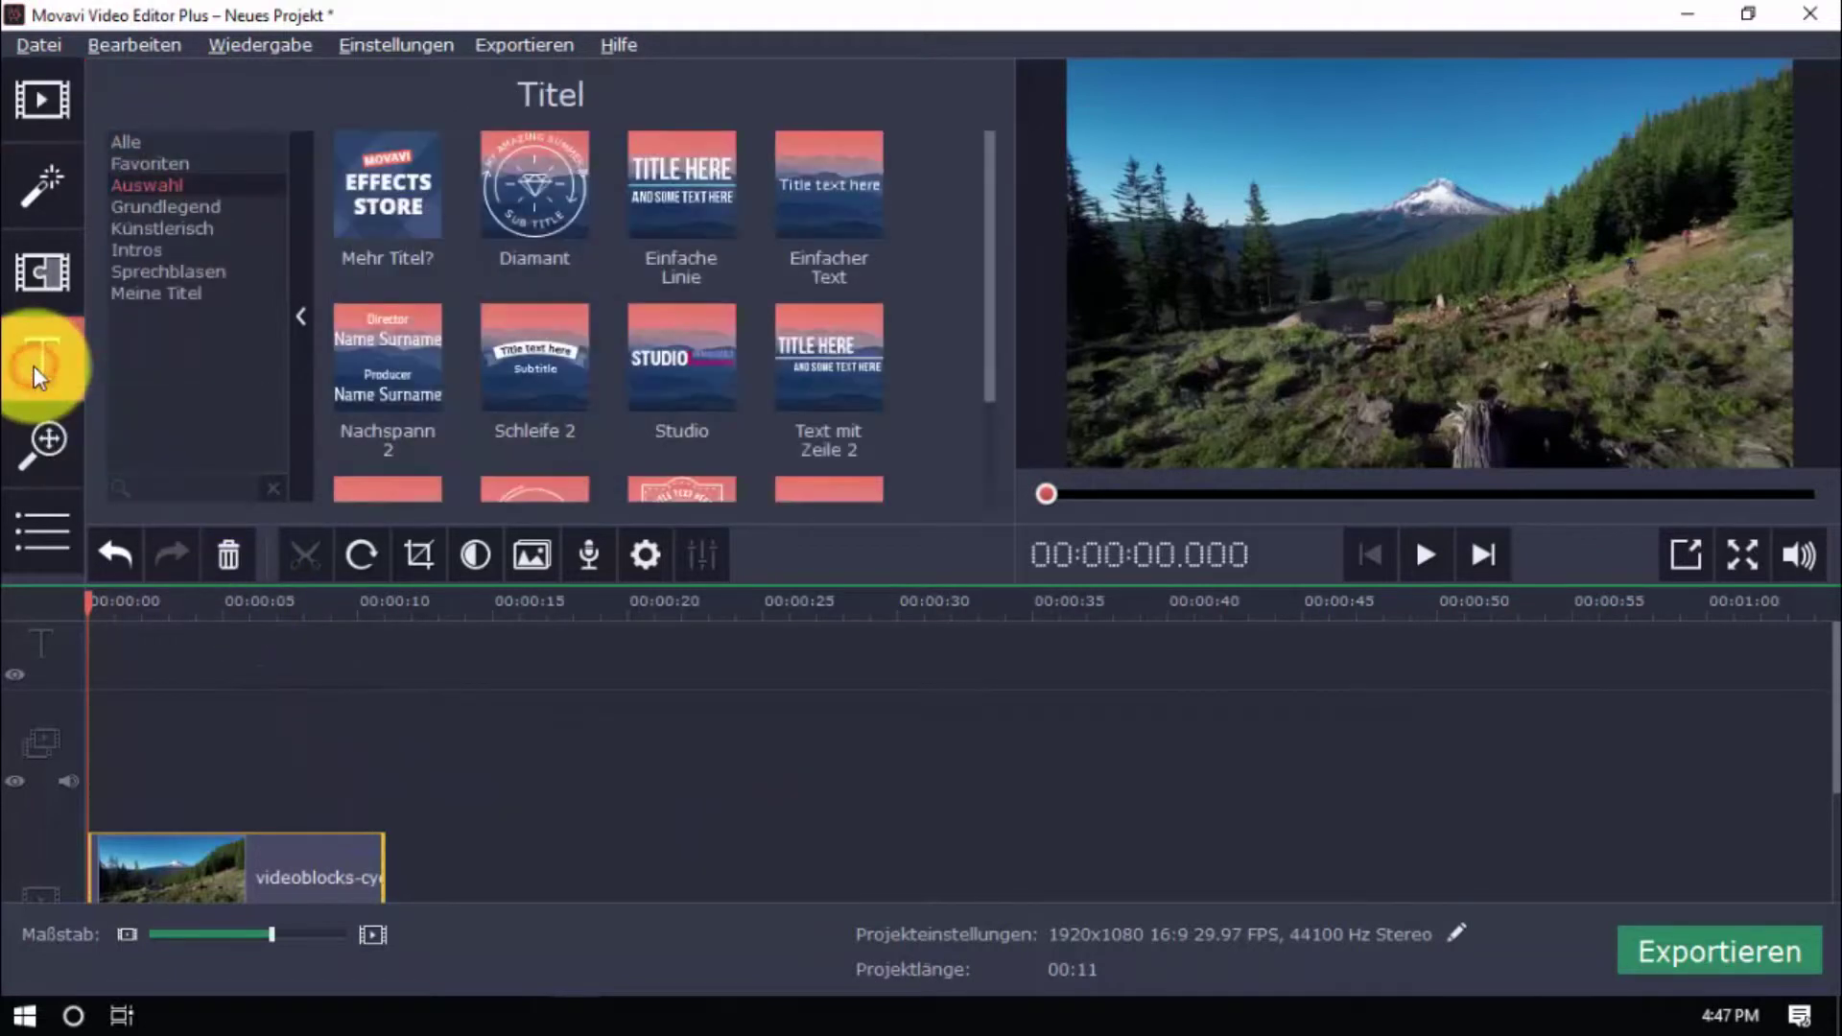
mouse_move(700, 156)
mouse_down()
mouse_move(117, 654)
mouse_move(84, 655)
mouse_up()
double_click(182, 650)
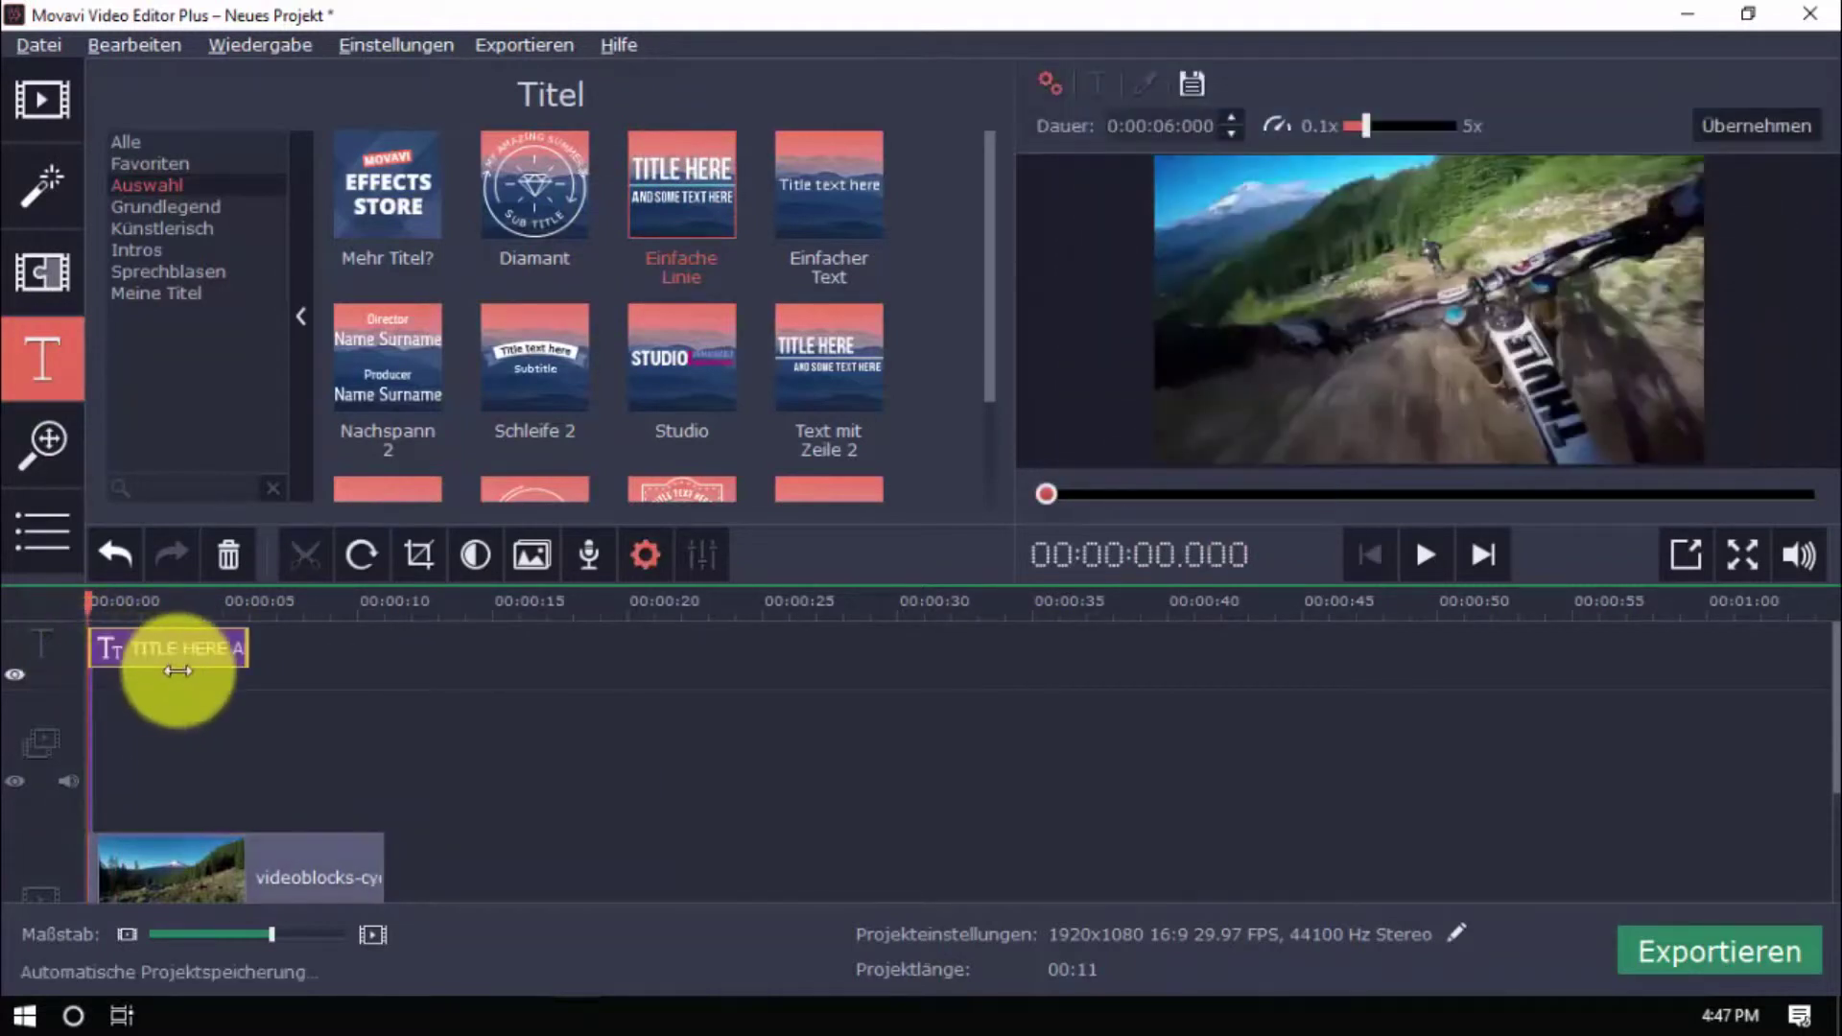
click(1434, 316)
text(BITTE AUF LIKE KLICKEN UND ABONNIEREN)
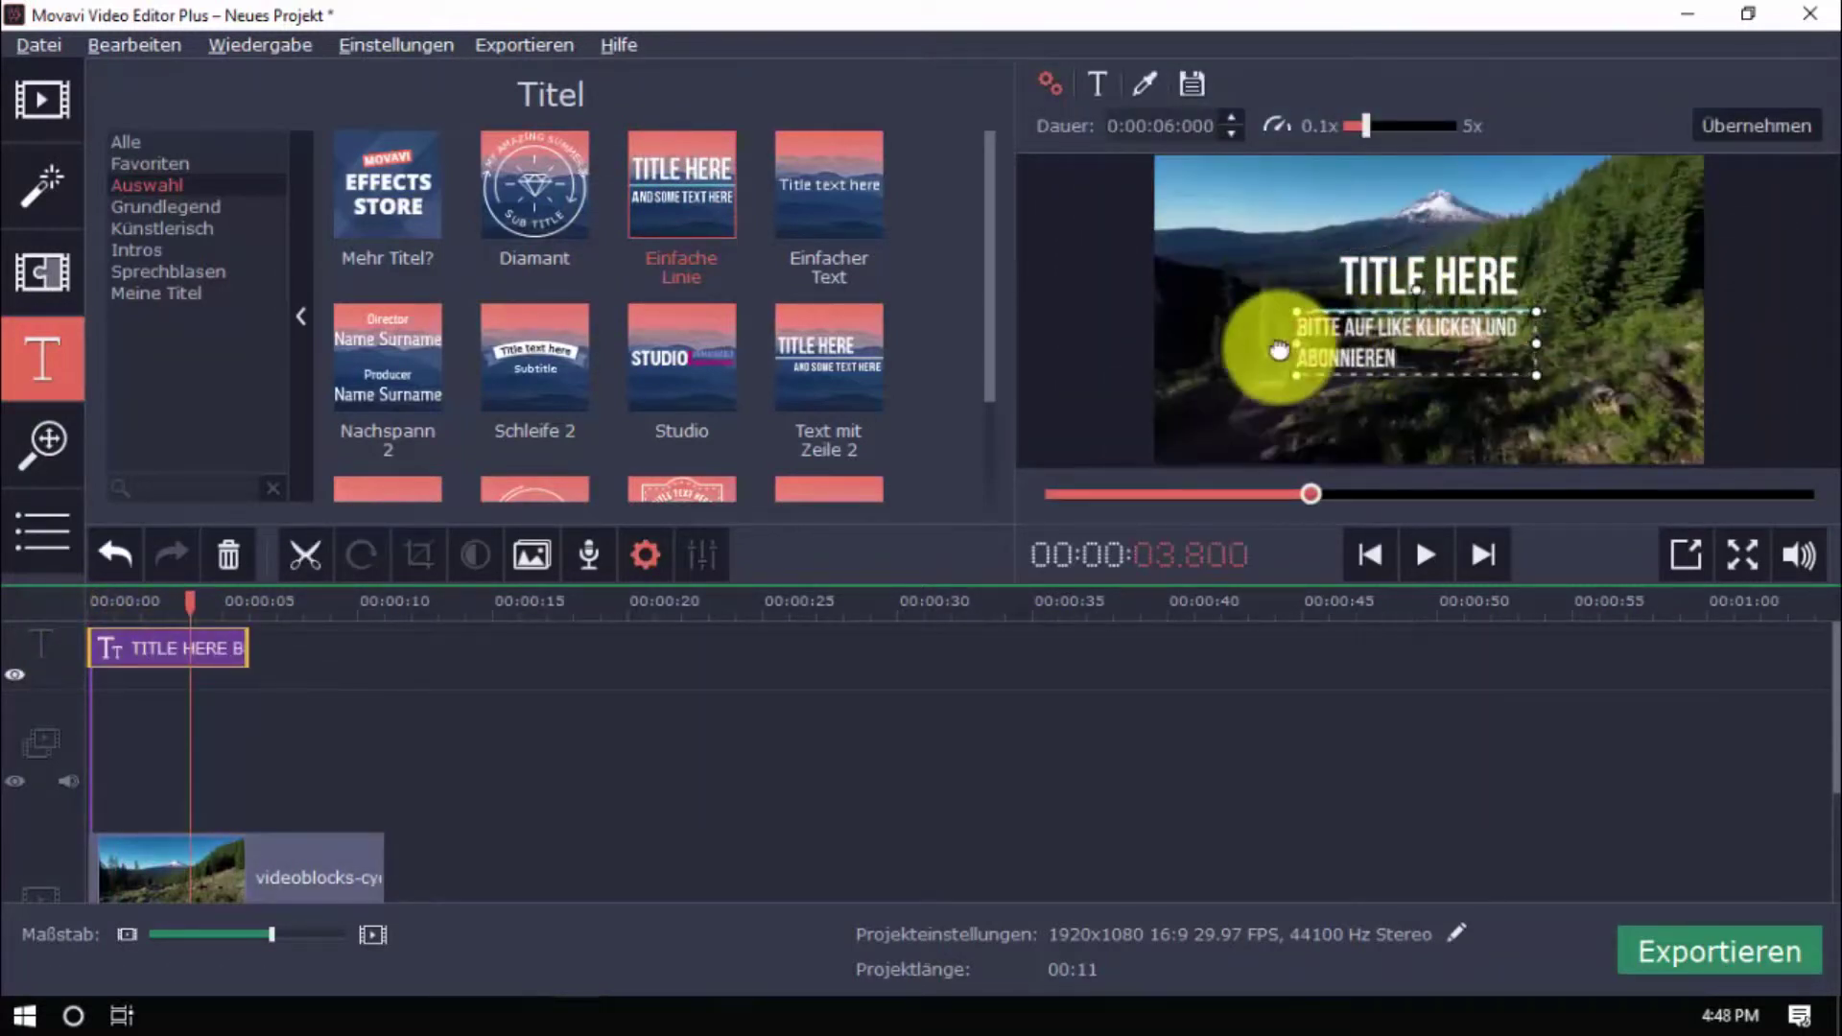
drag(182, 614, 96, 602)
click(1429, 571)
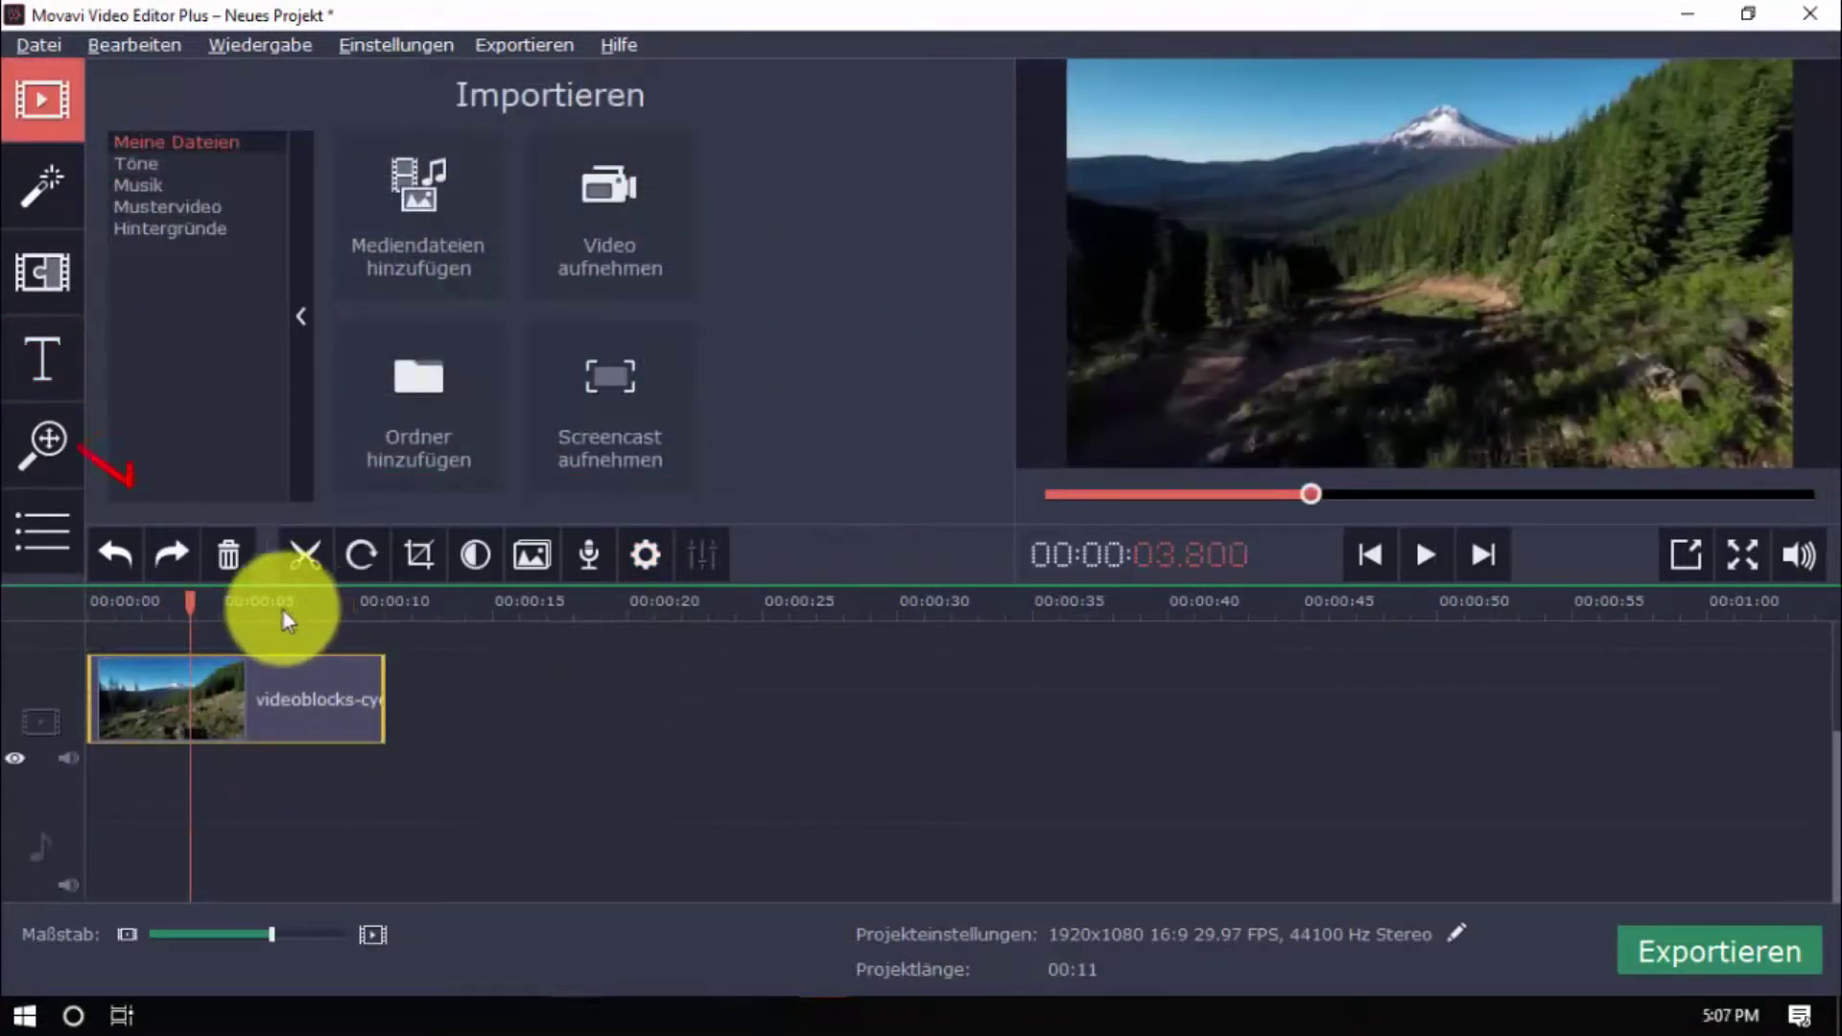
Step: Add the Einzoomen (zoom-in) pan-and-zoom effect to the bike clip and preview it
click(29, 441)
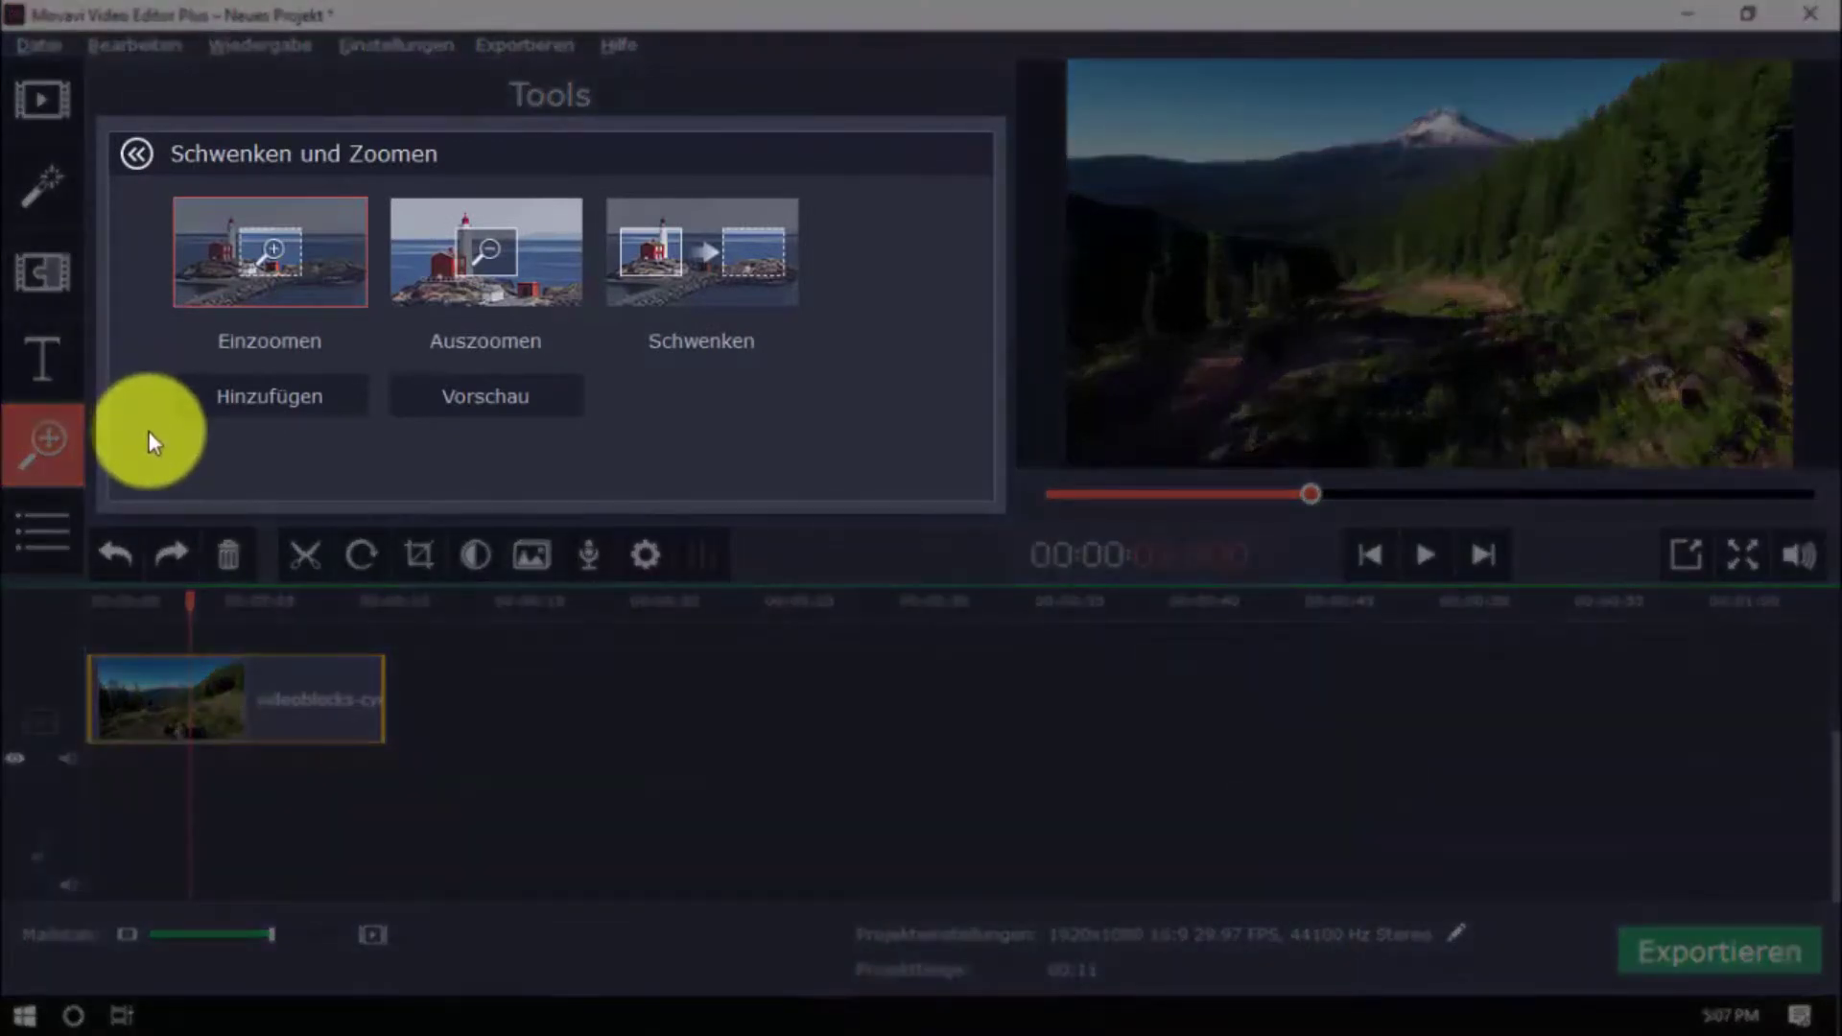
click(282, 233)
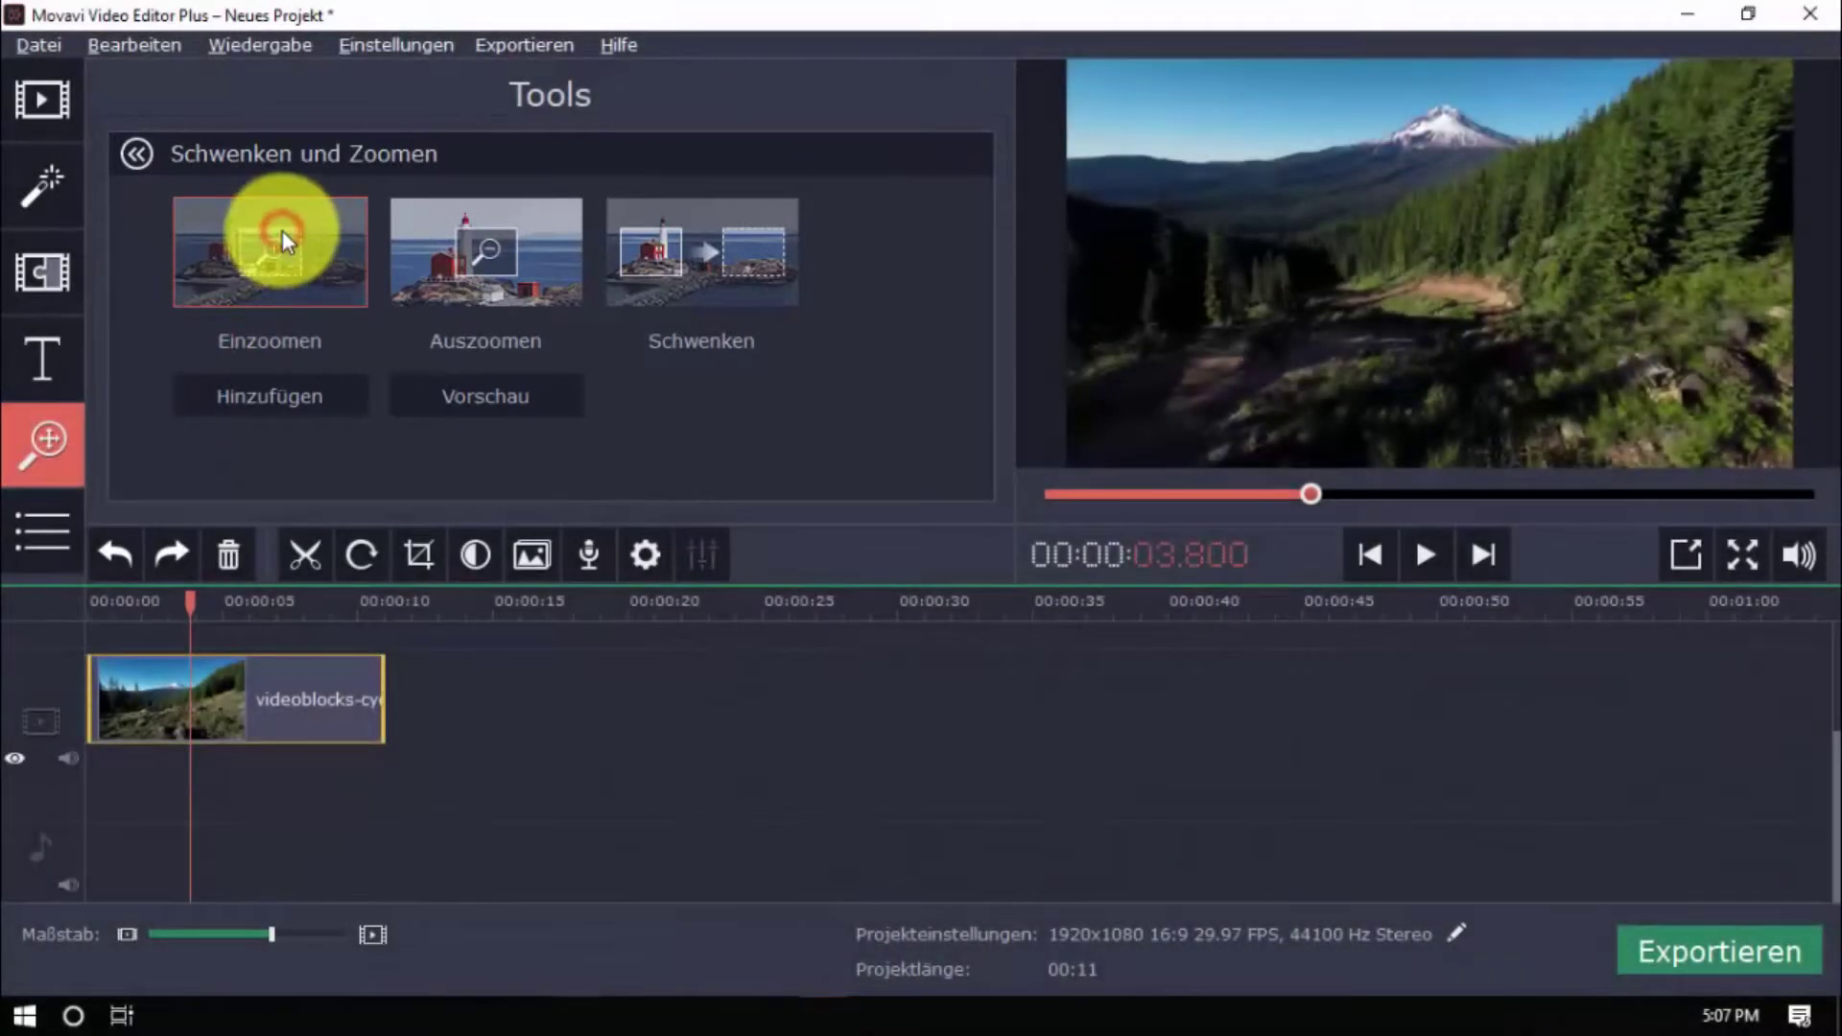
click(274, 404)
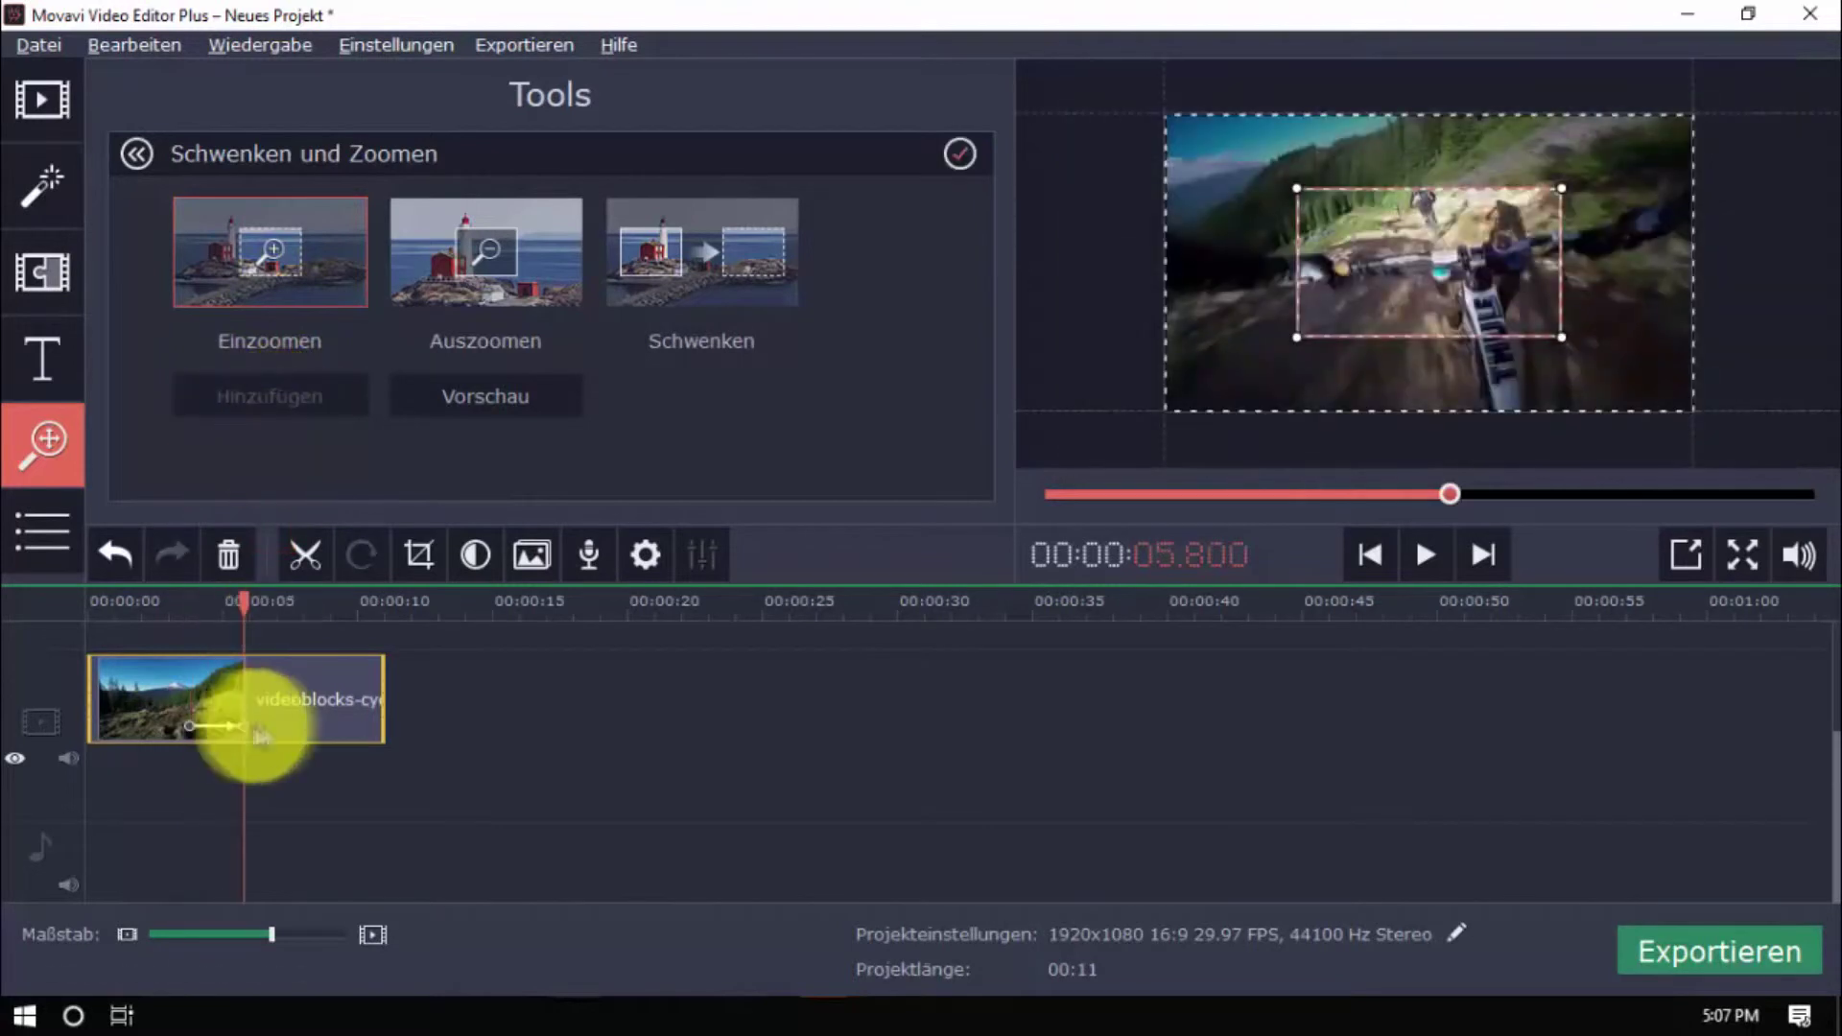
click(1426, 555)
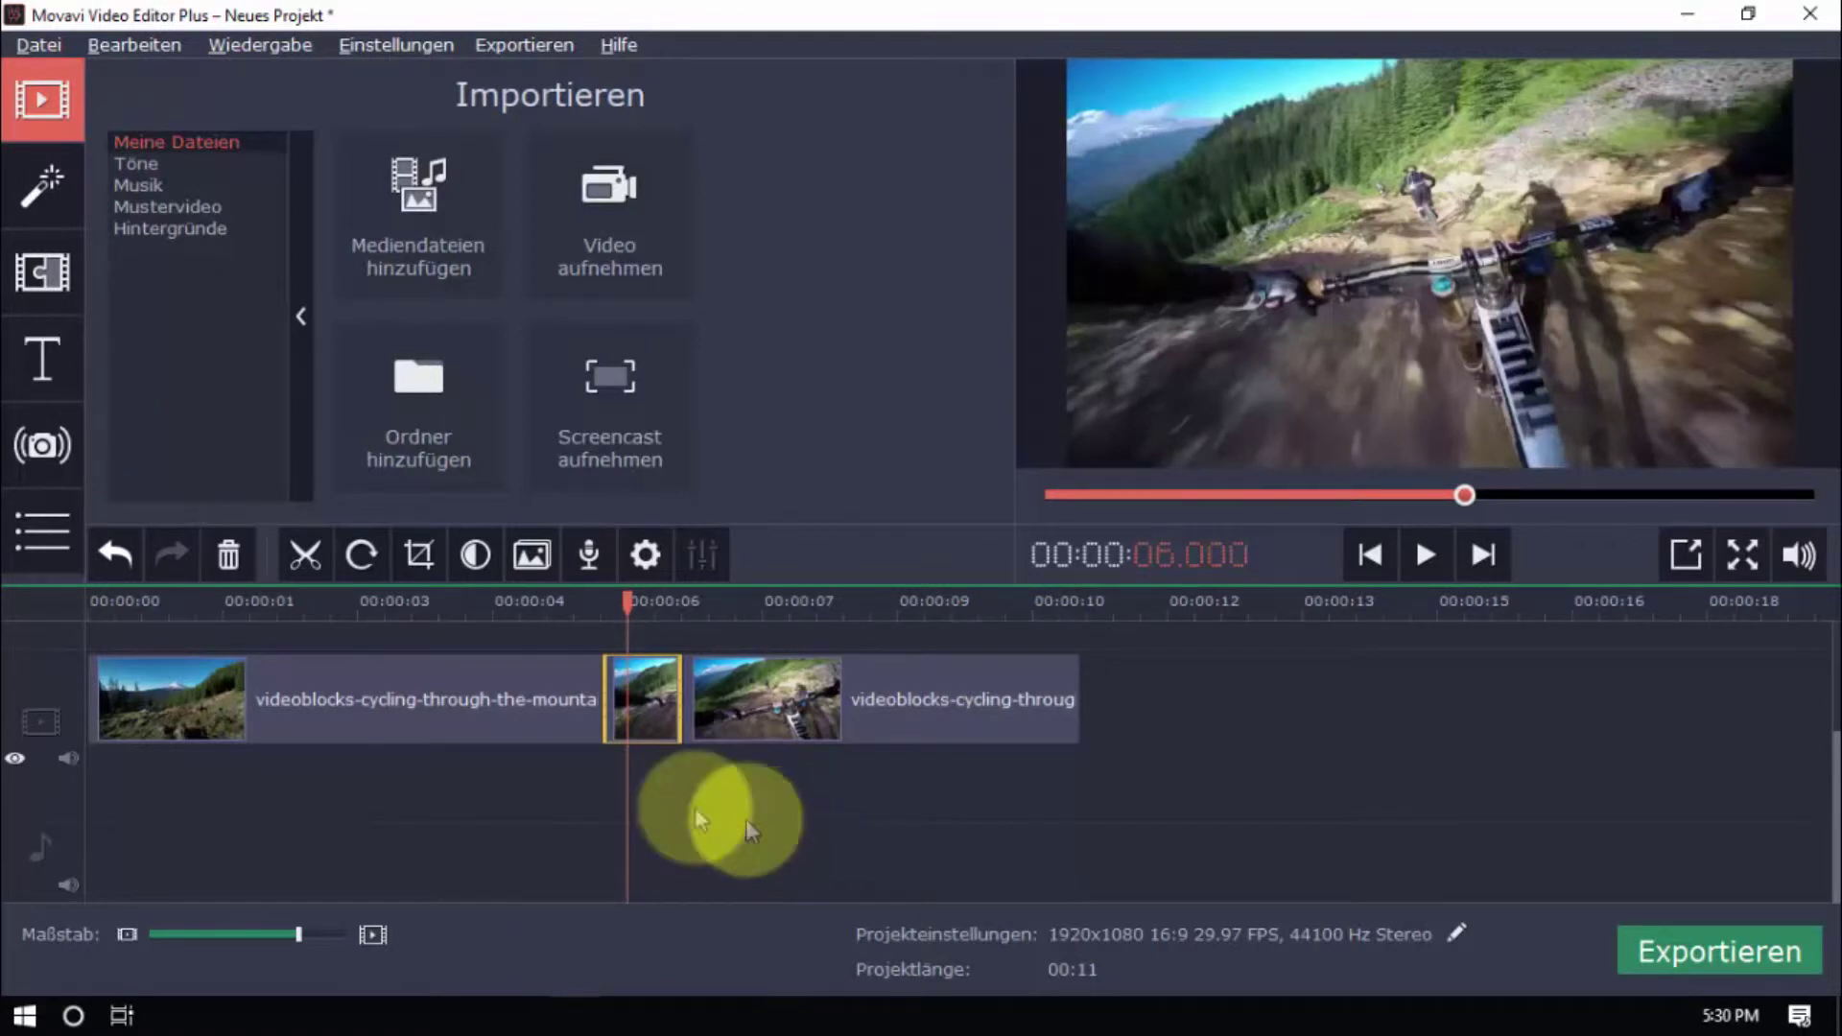
Step: Stabilise the short middle clip with Genauigkeit 15 and Verwackelung 5, then play the preview
click(46, 444)
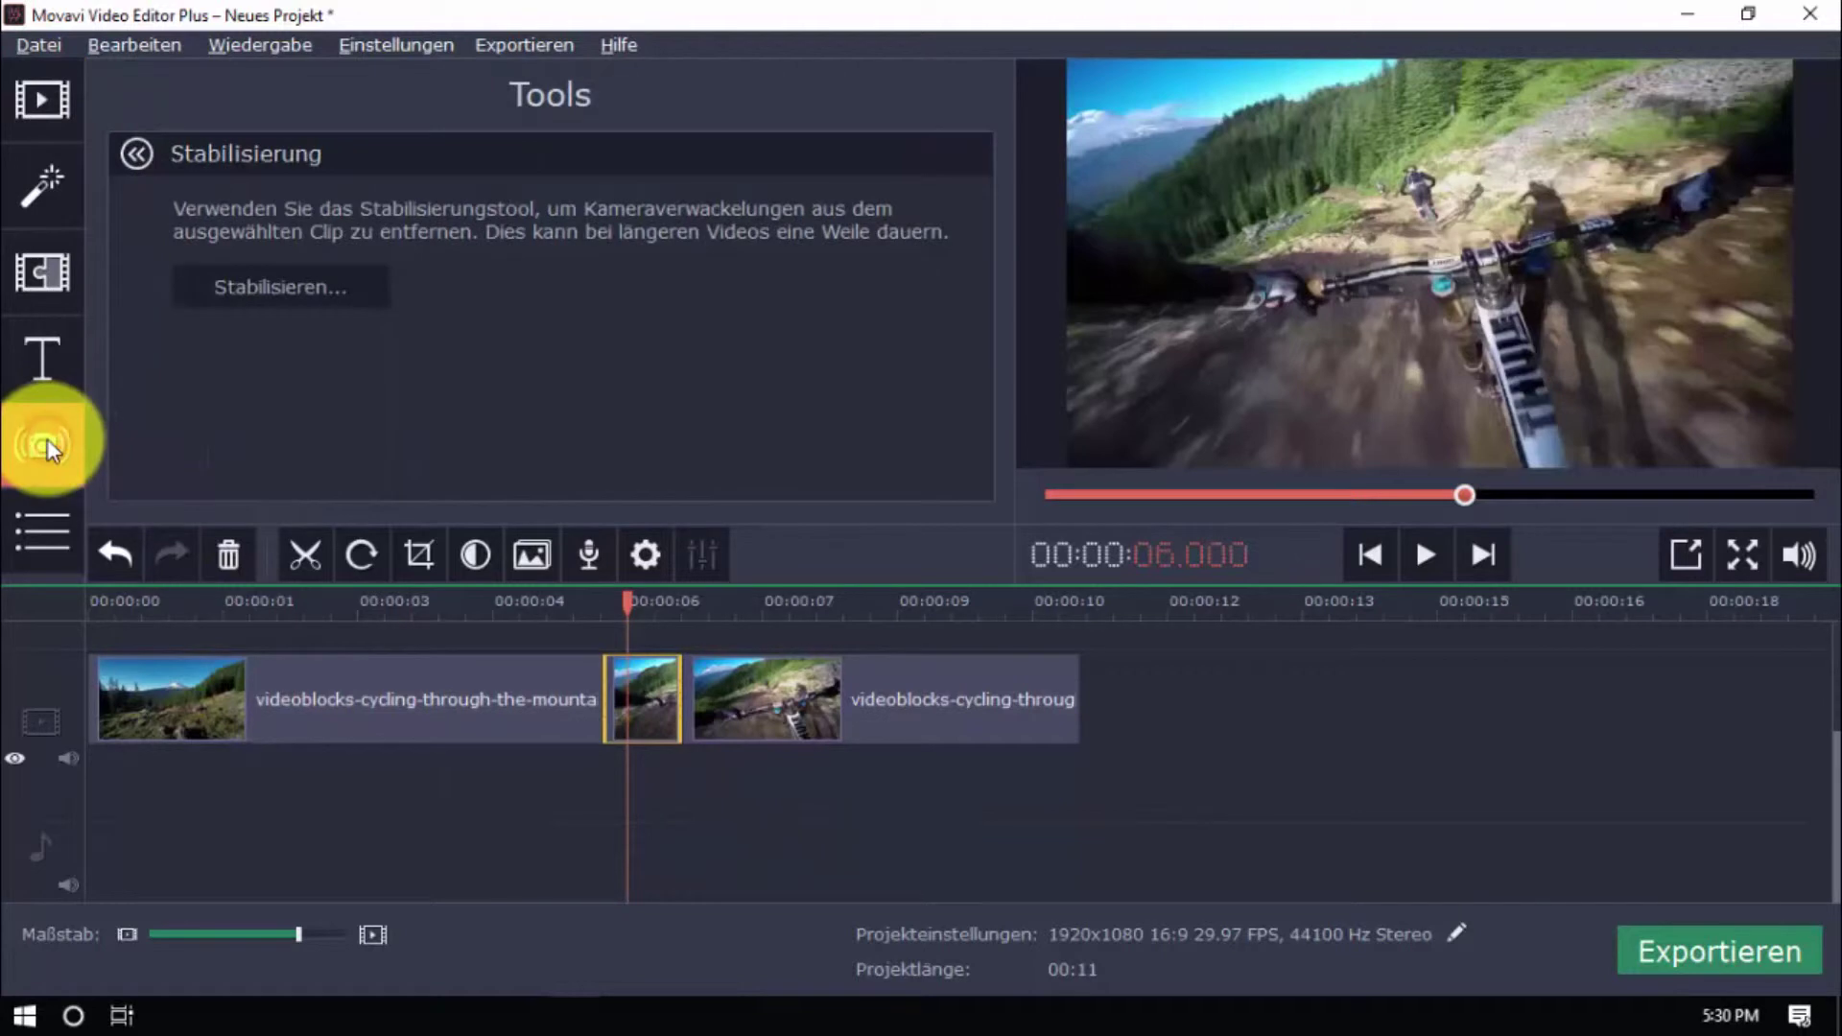
click(670, 693)
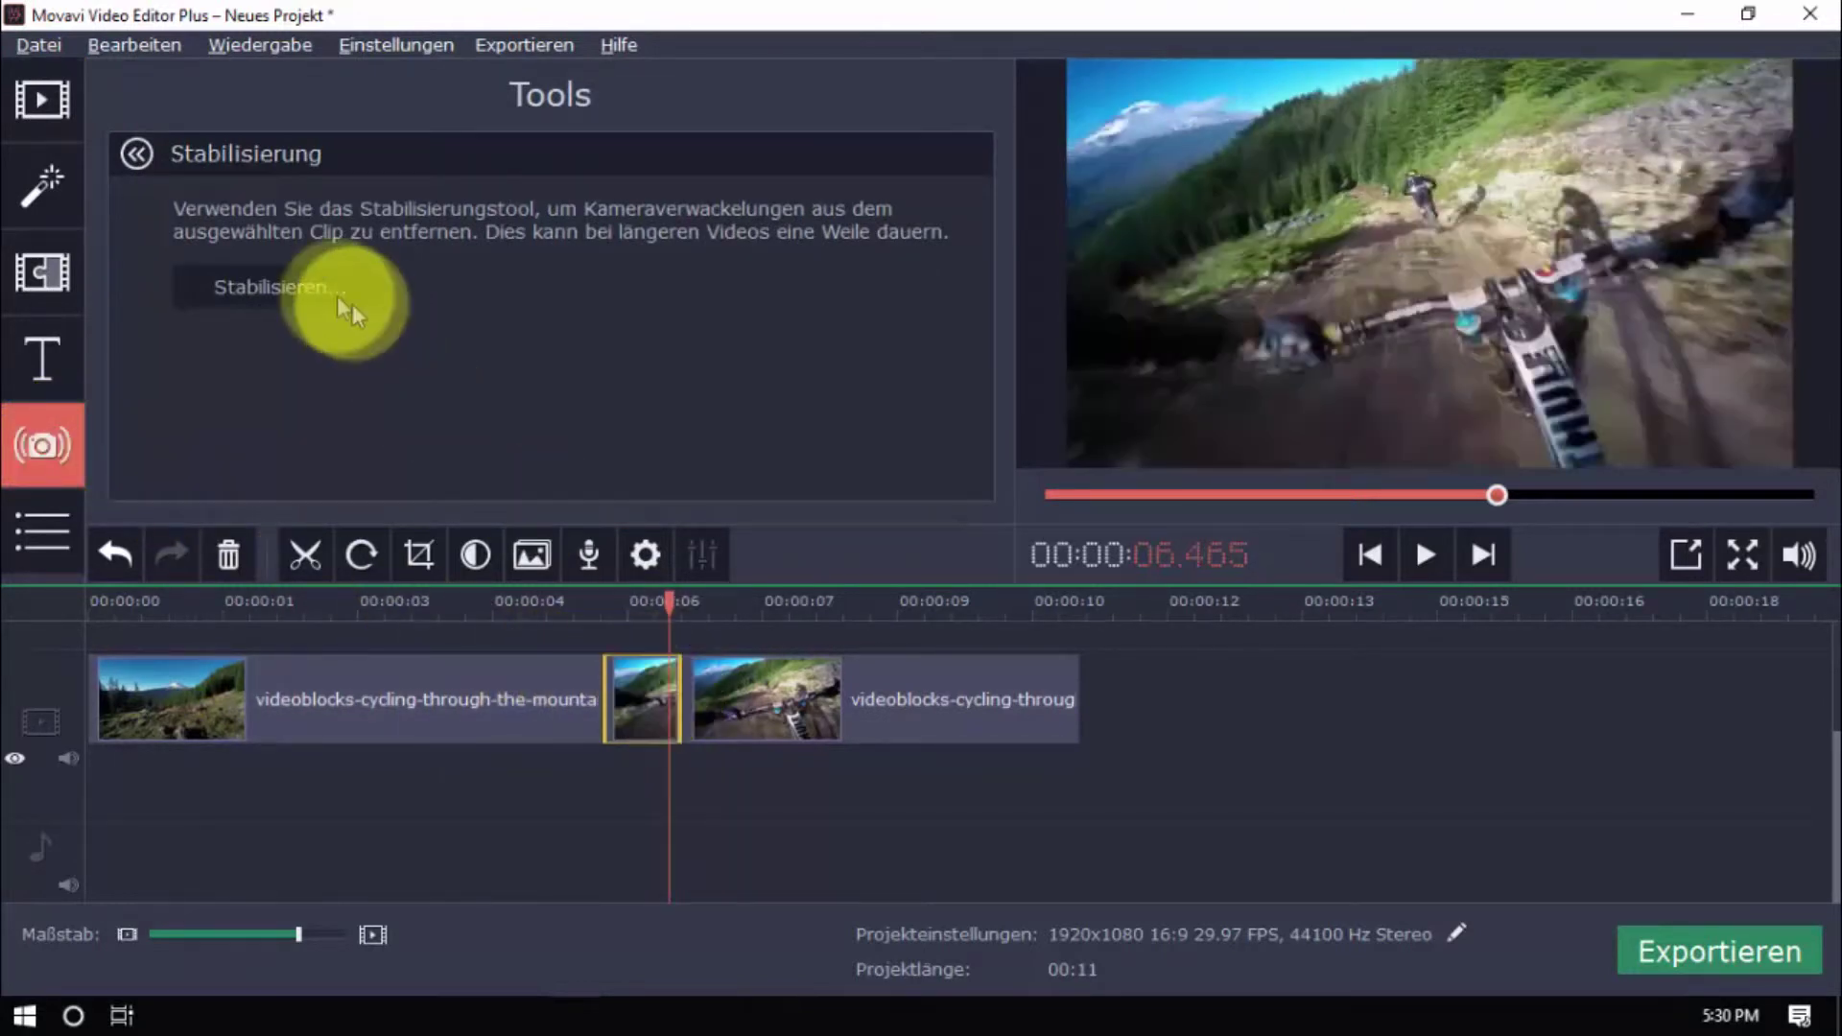
click(313, 284)
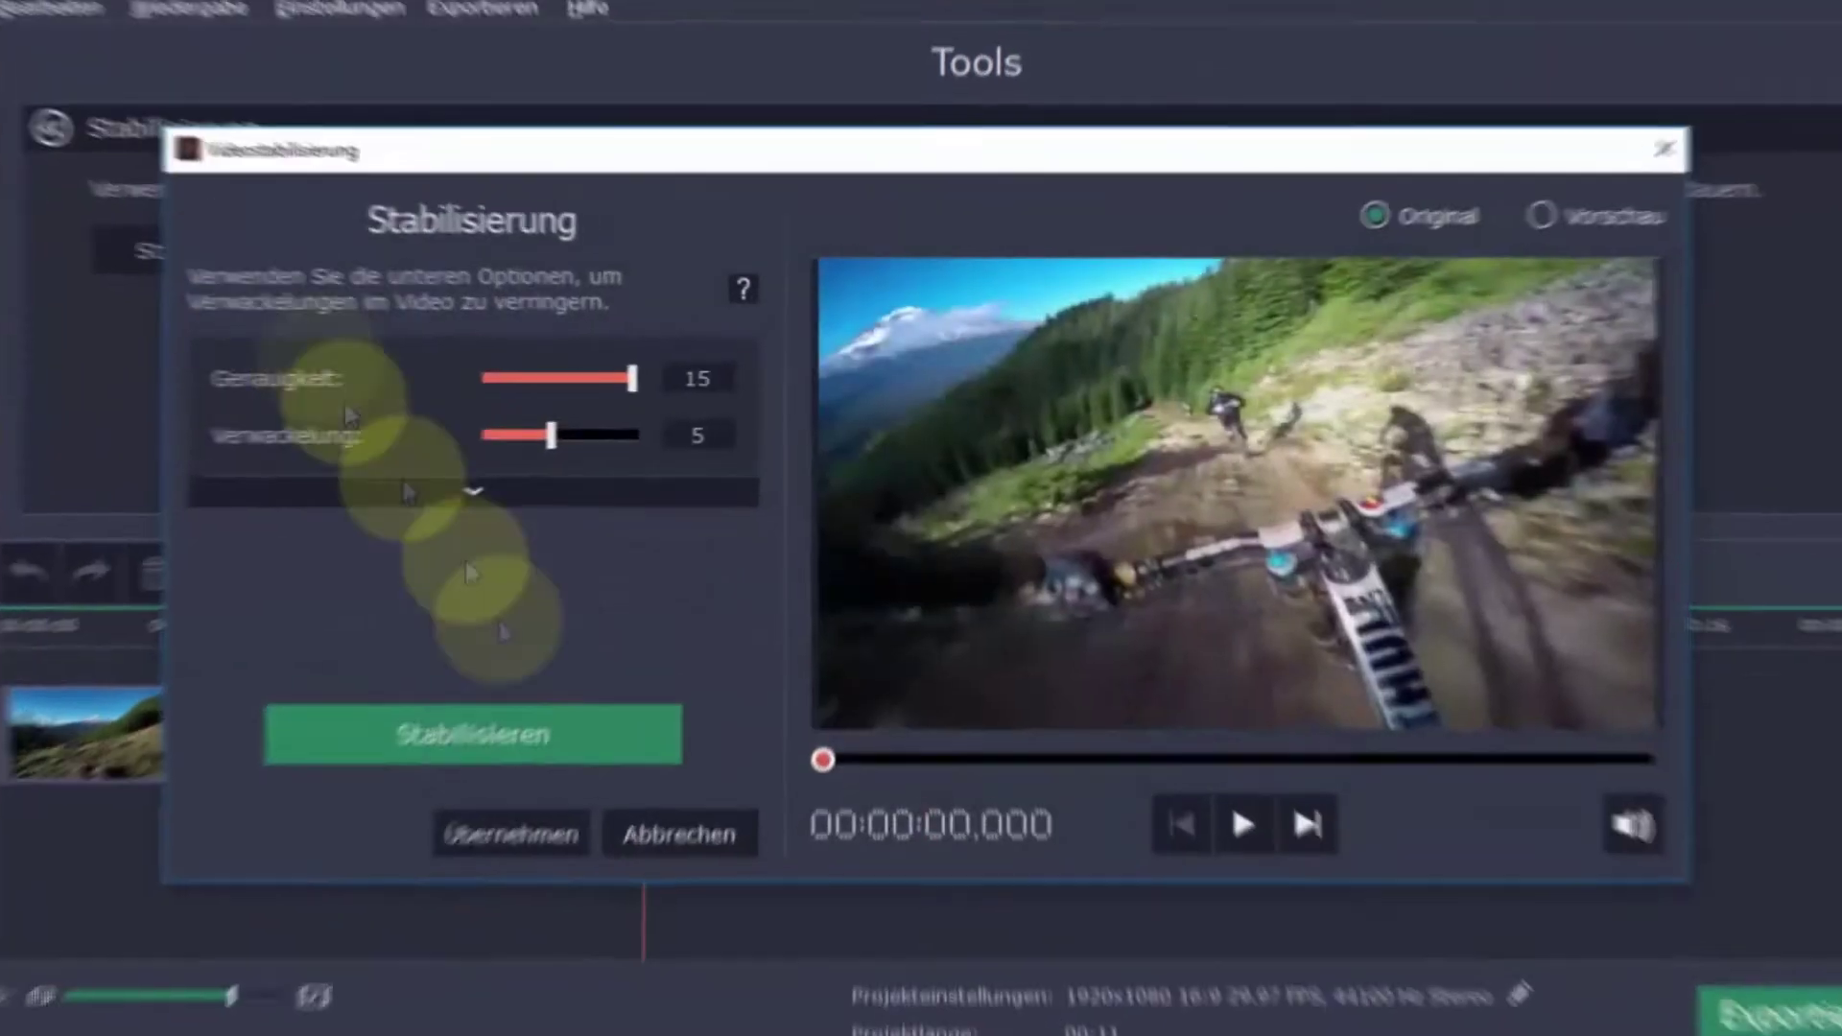
click(514, 793)
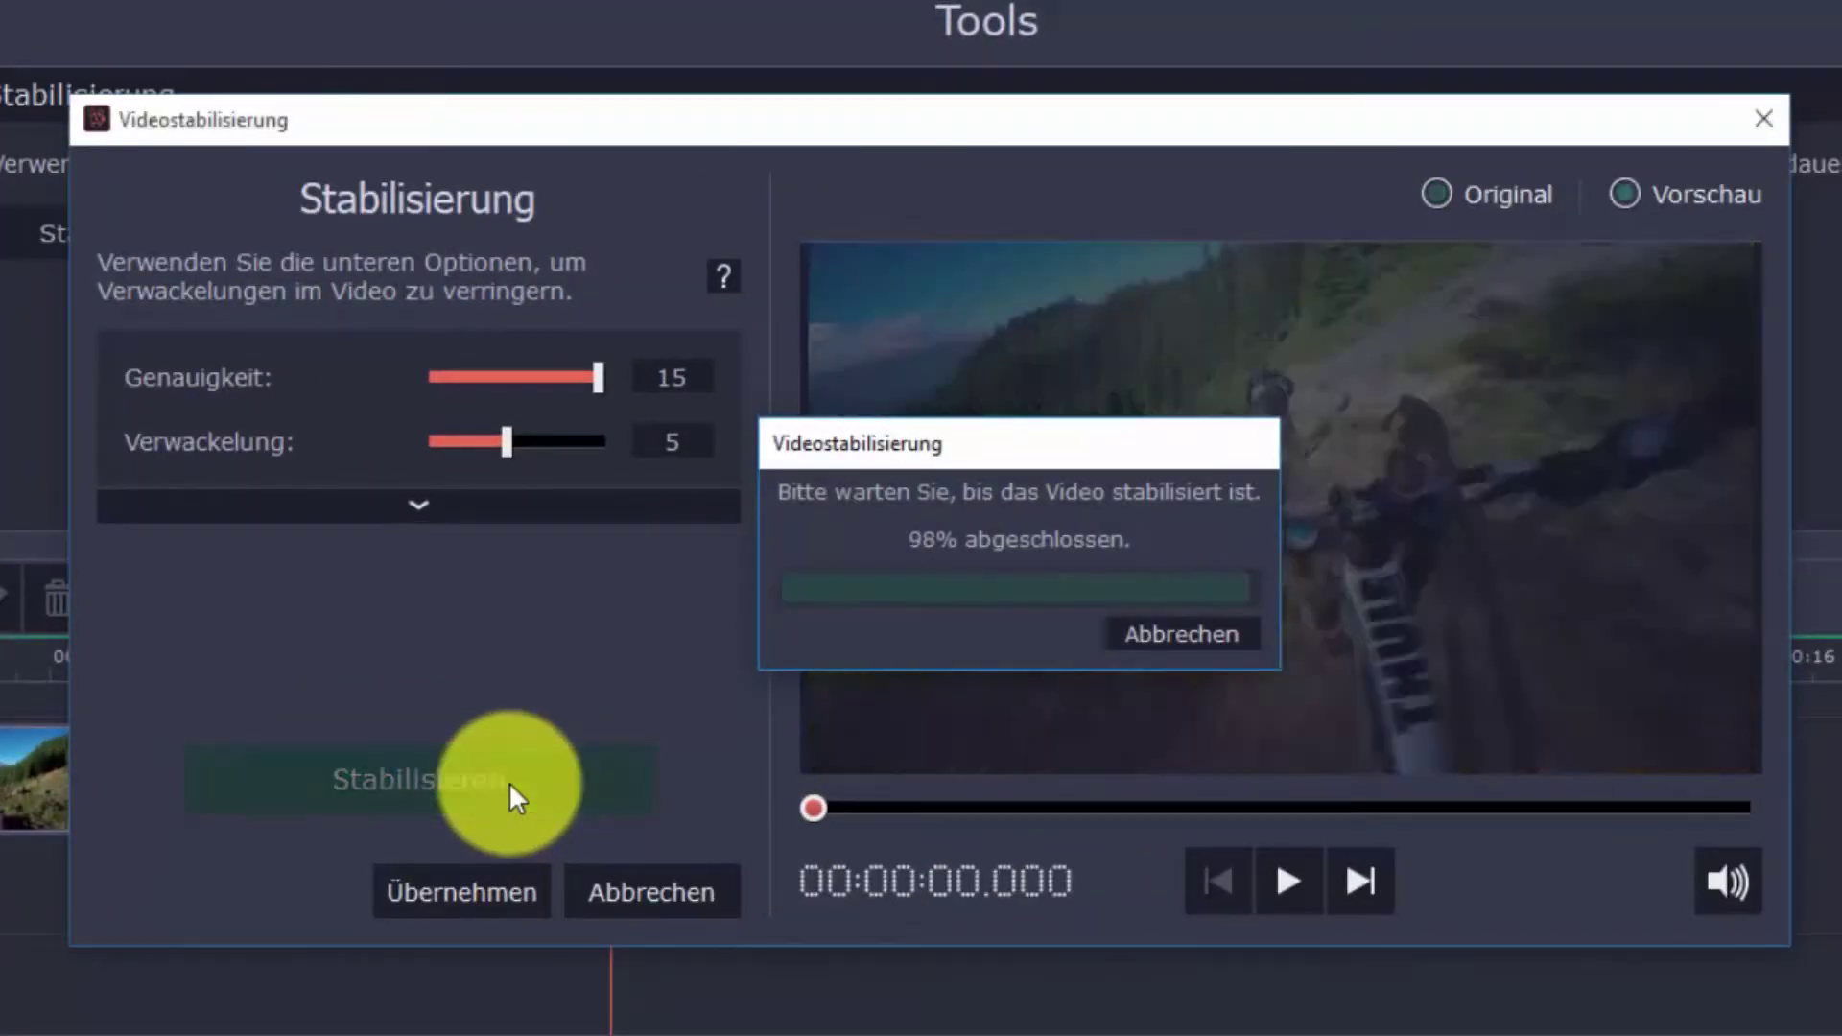
click(1264, 869)
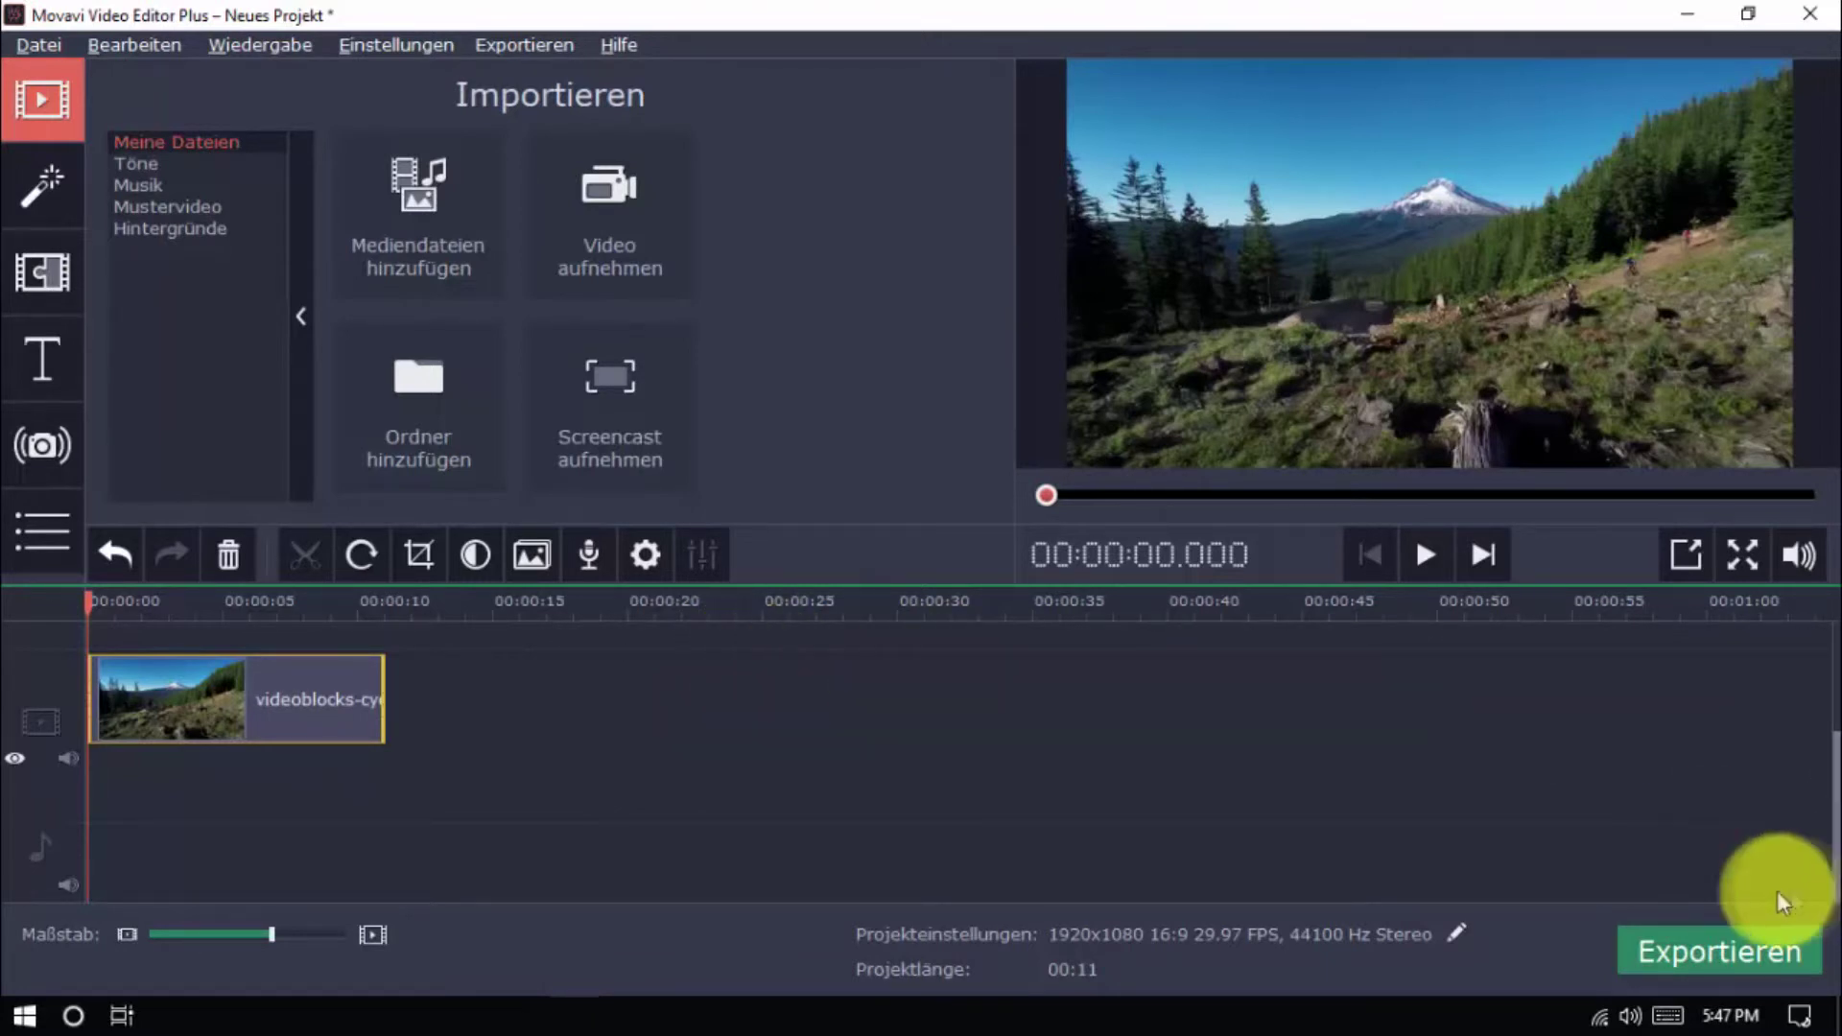
Step: Open the export window and scroll through the list of video formats
click(1701, 972)
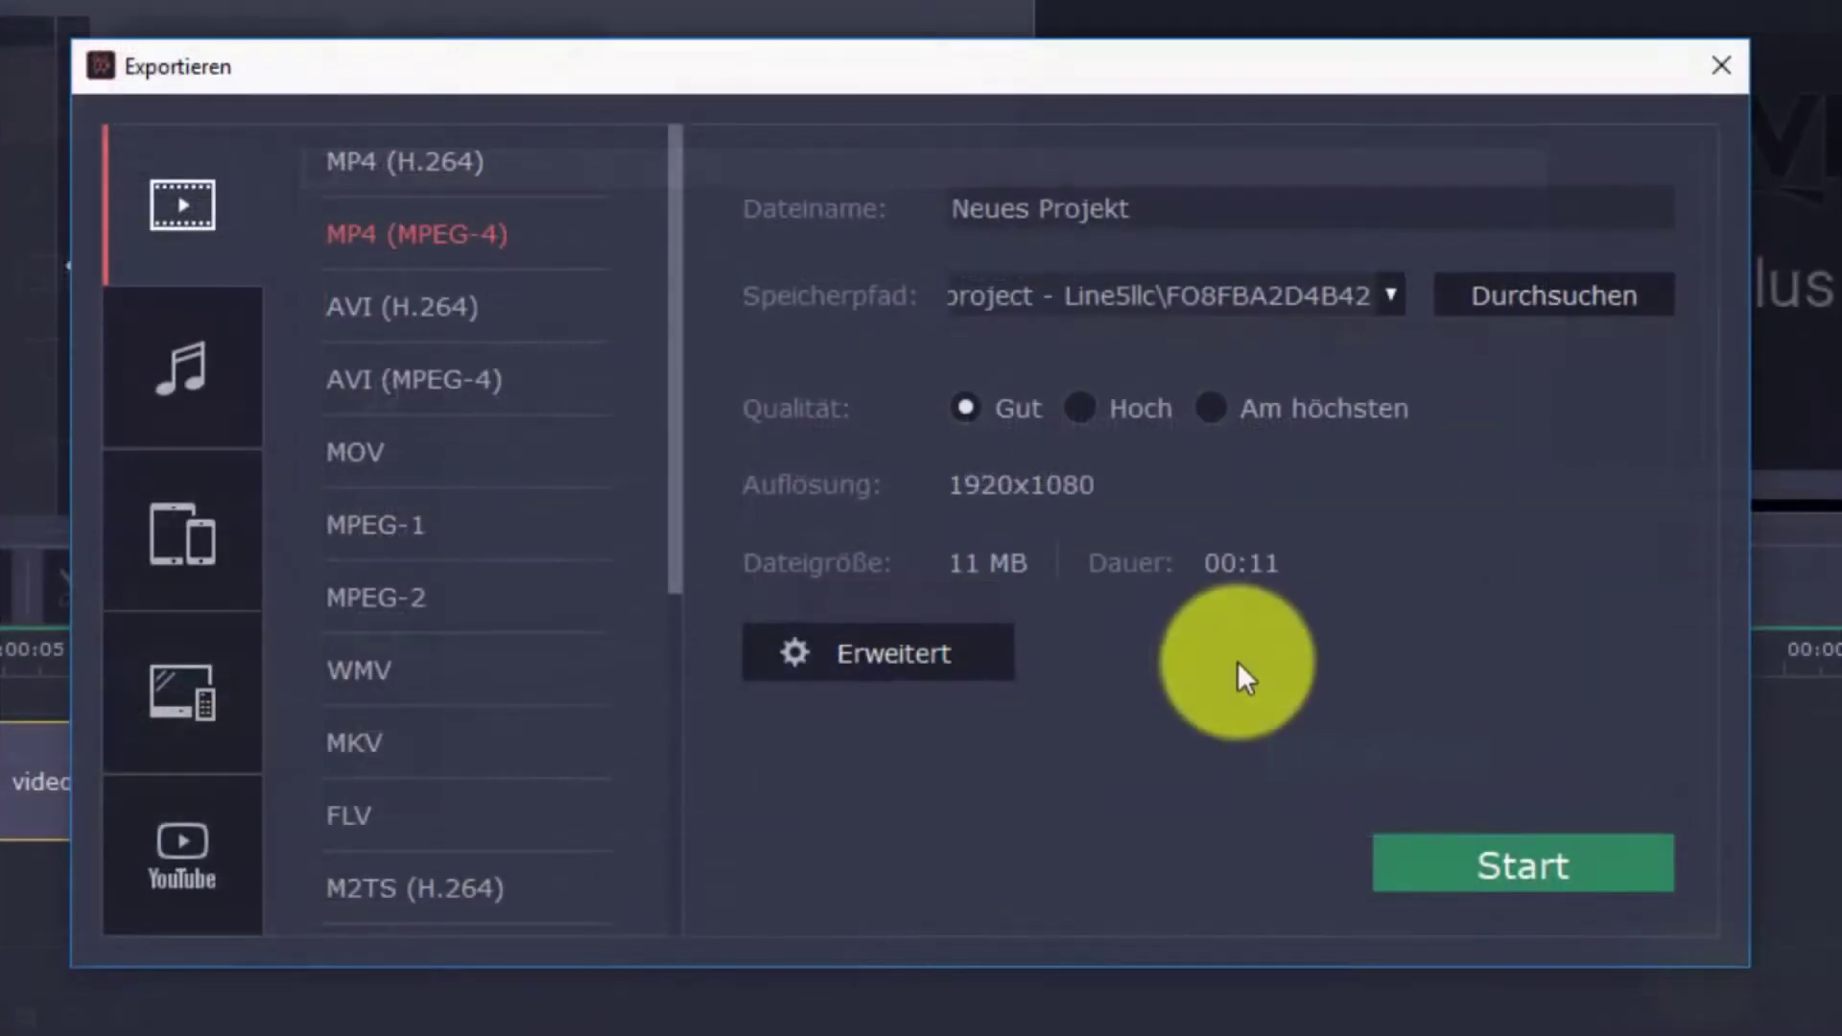
scroll(411, 445, down, 2)
scroll(407, 441, down, 3)
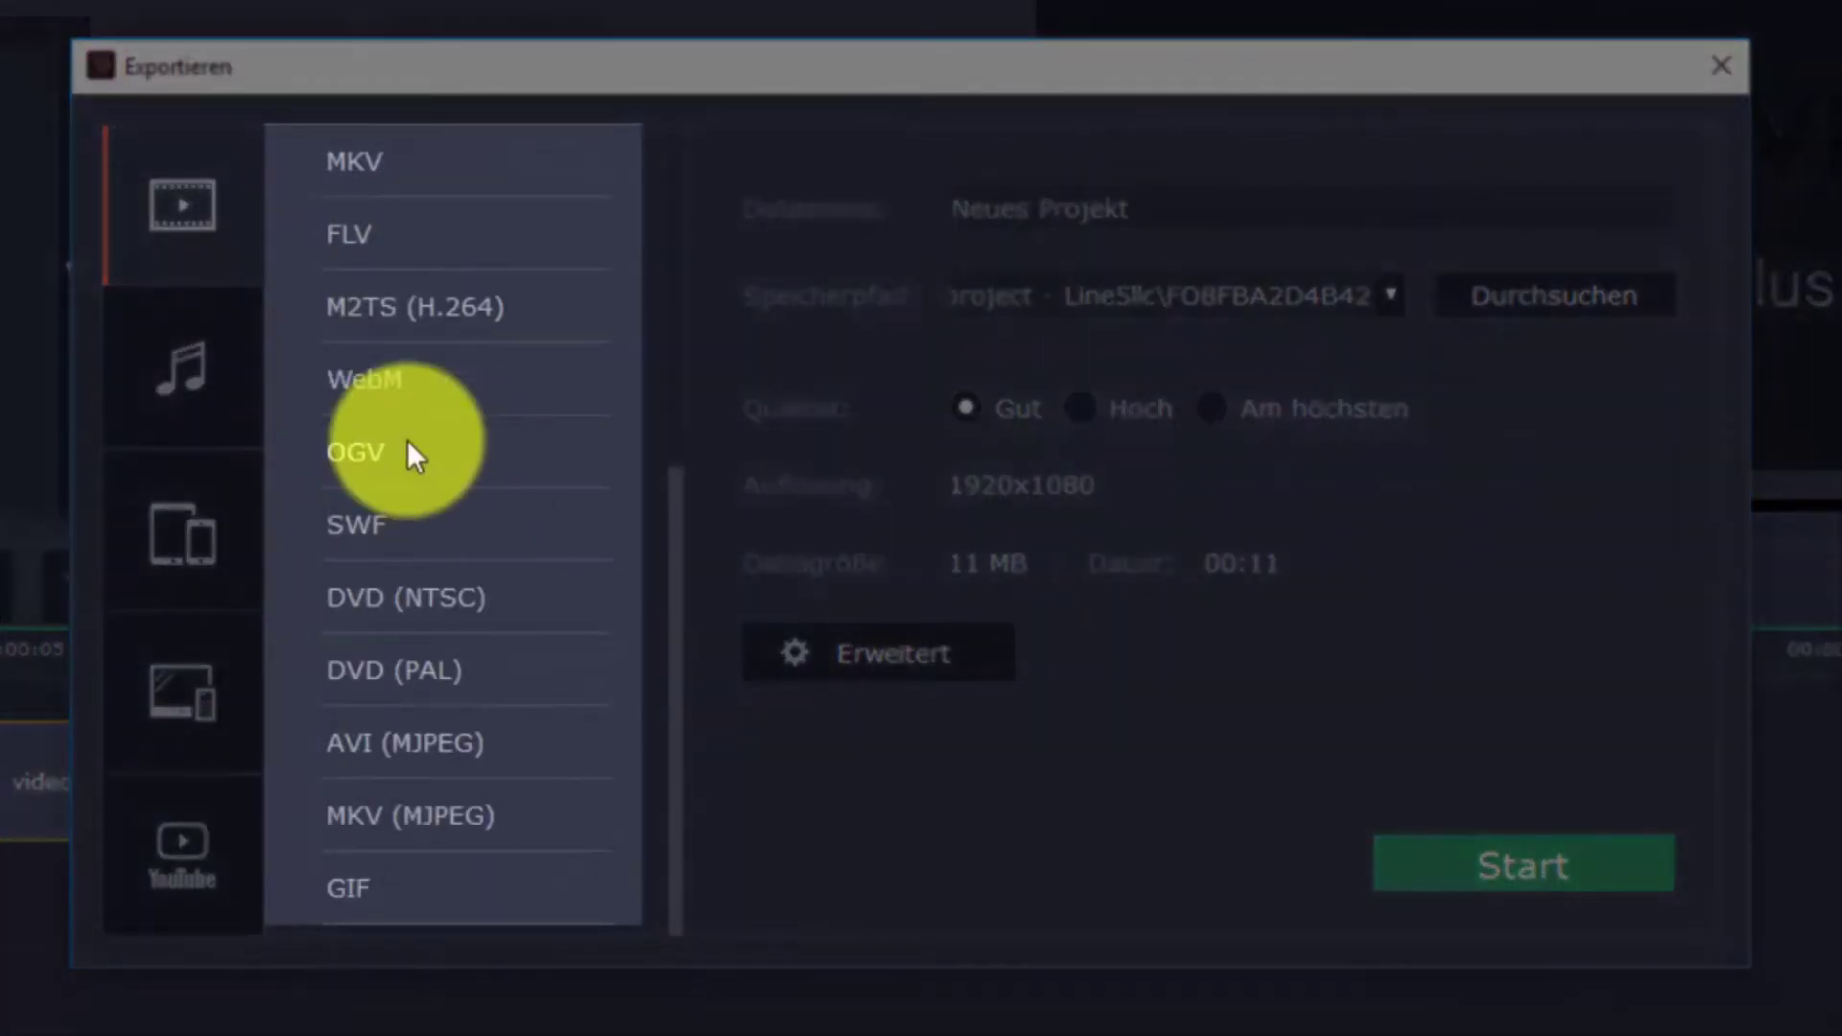
scroll(406, 439, up, 3)
scroll(406, 439, up, 1)
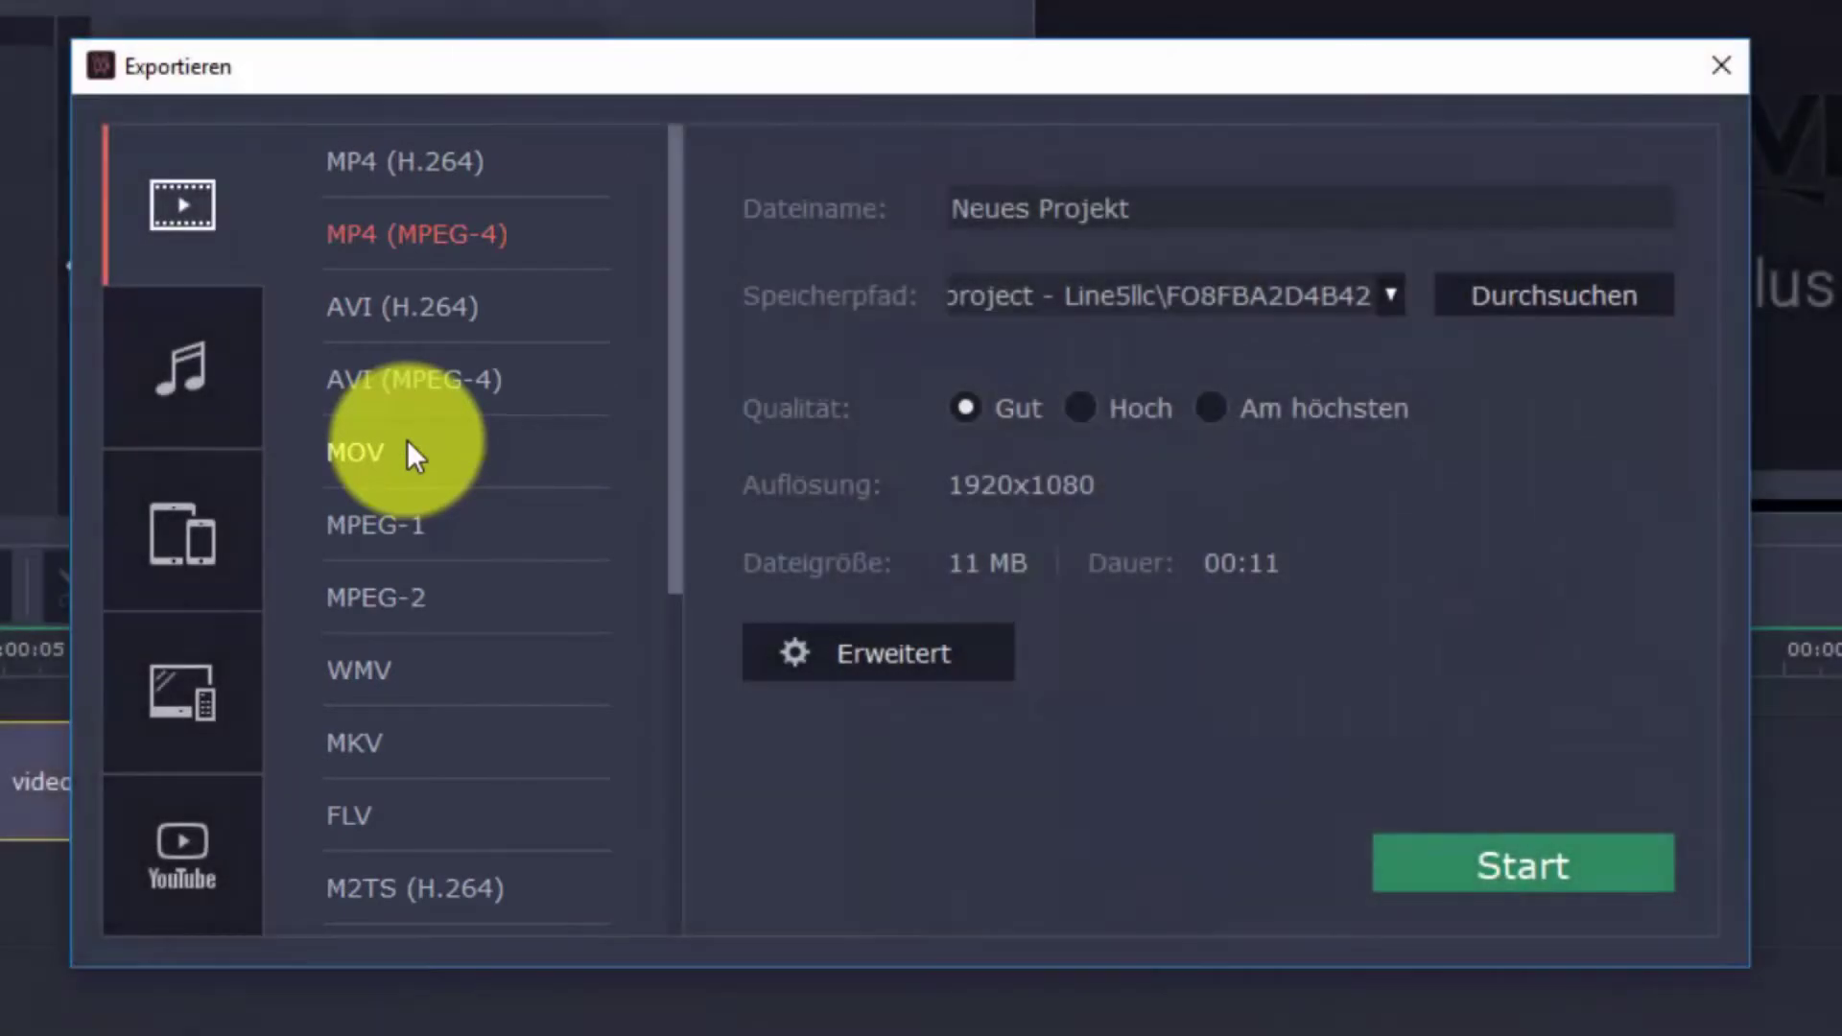
Step: Review the TV, device and YouTube export presets, then return to video formats
click(191, 715)
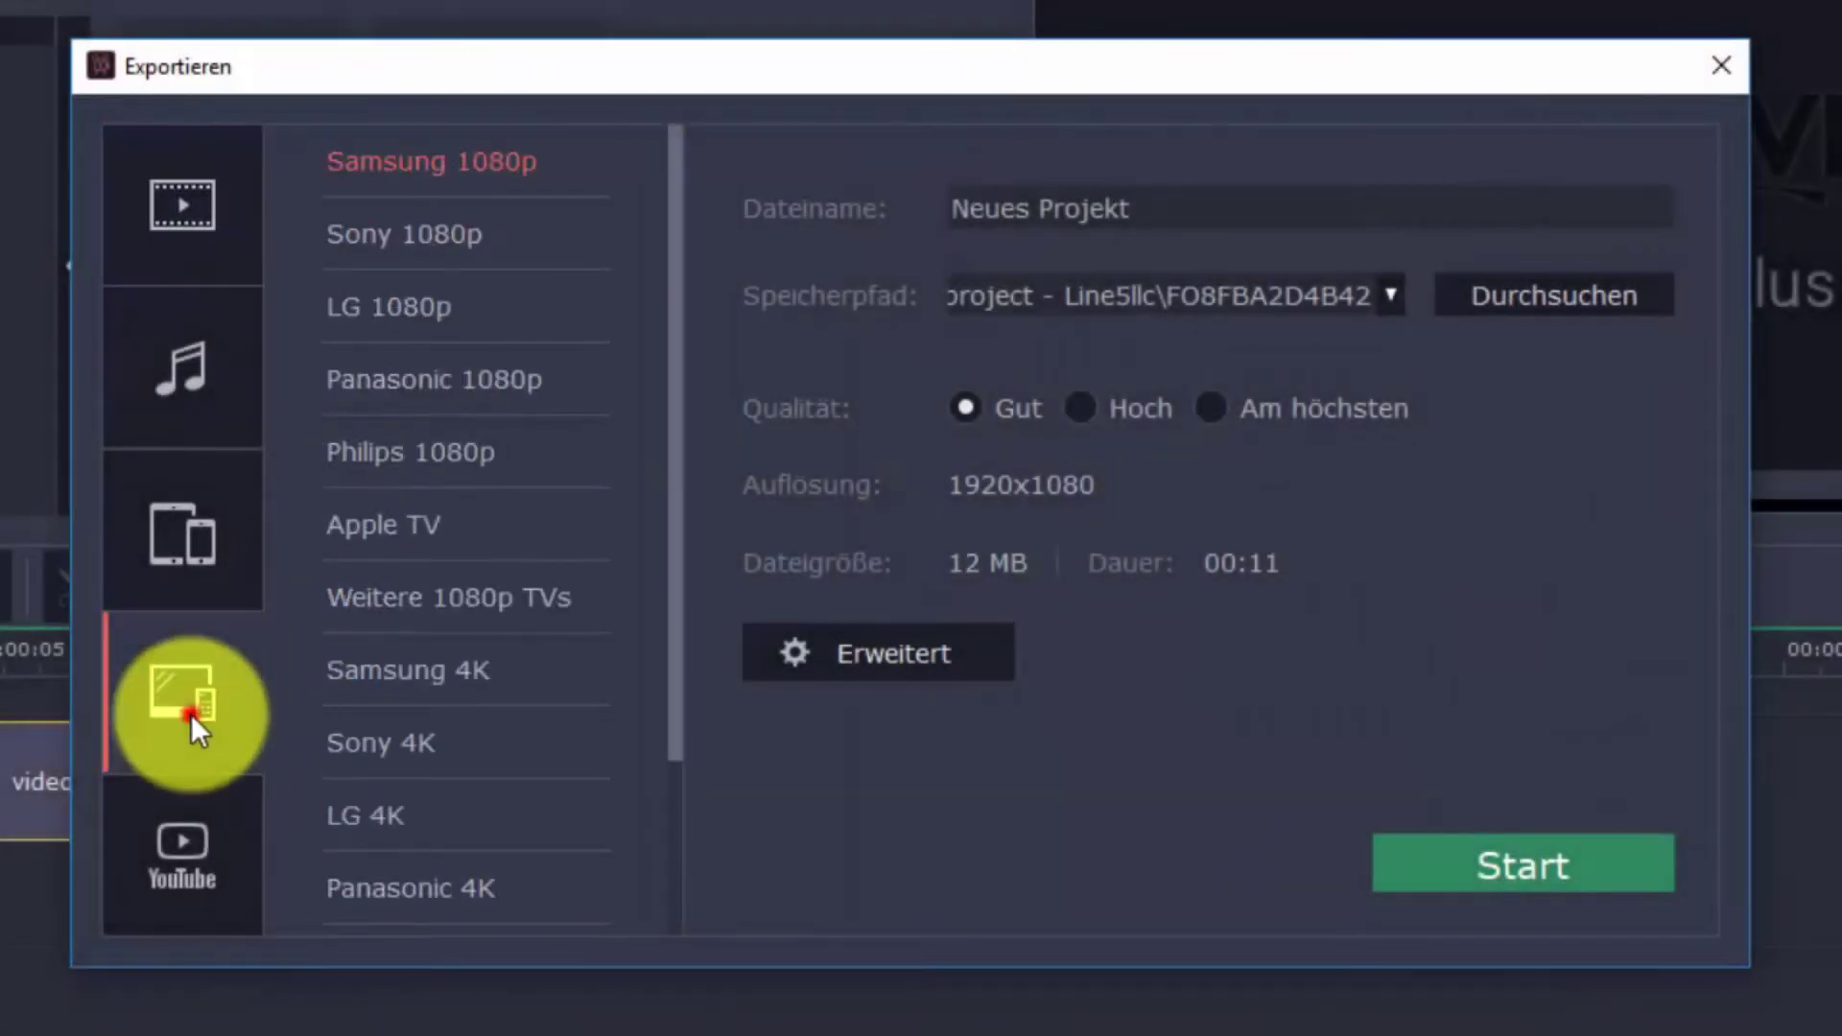
click(186, 567)
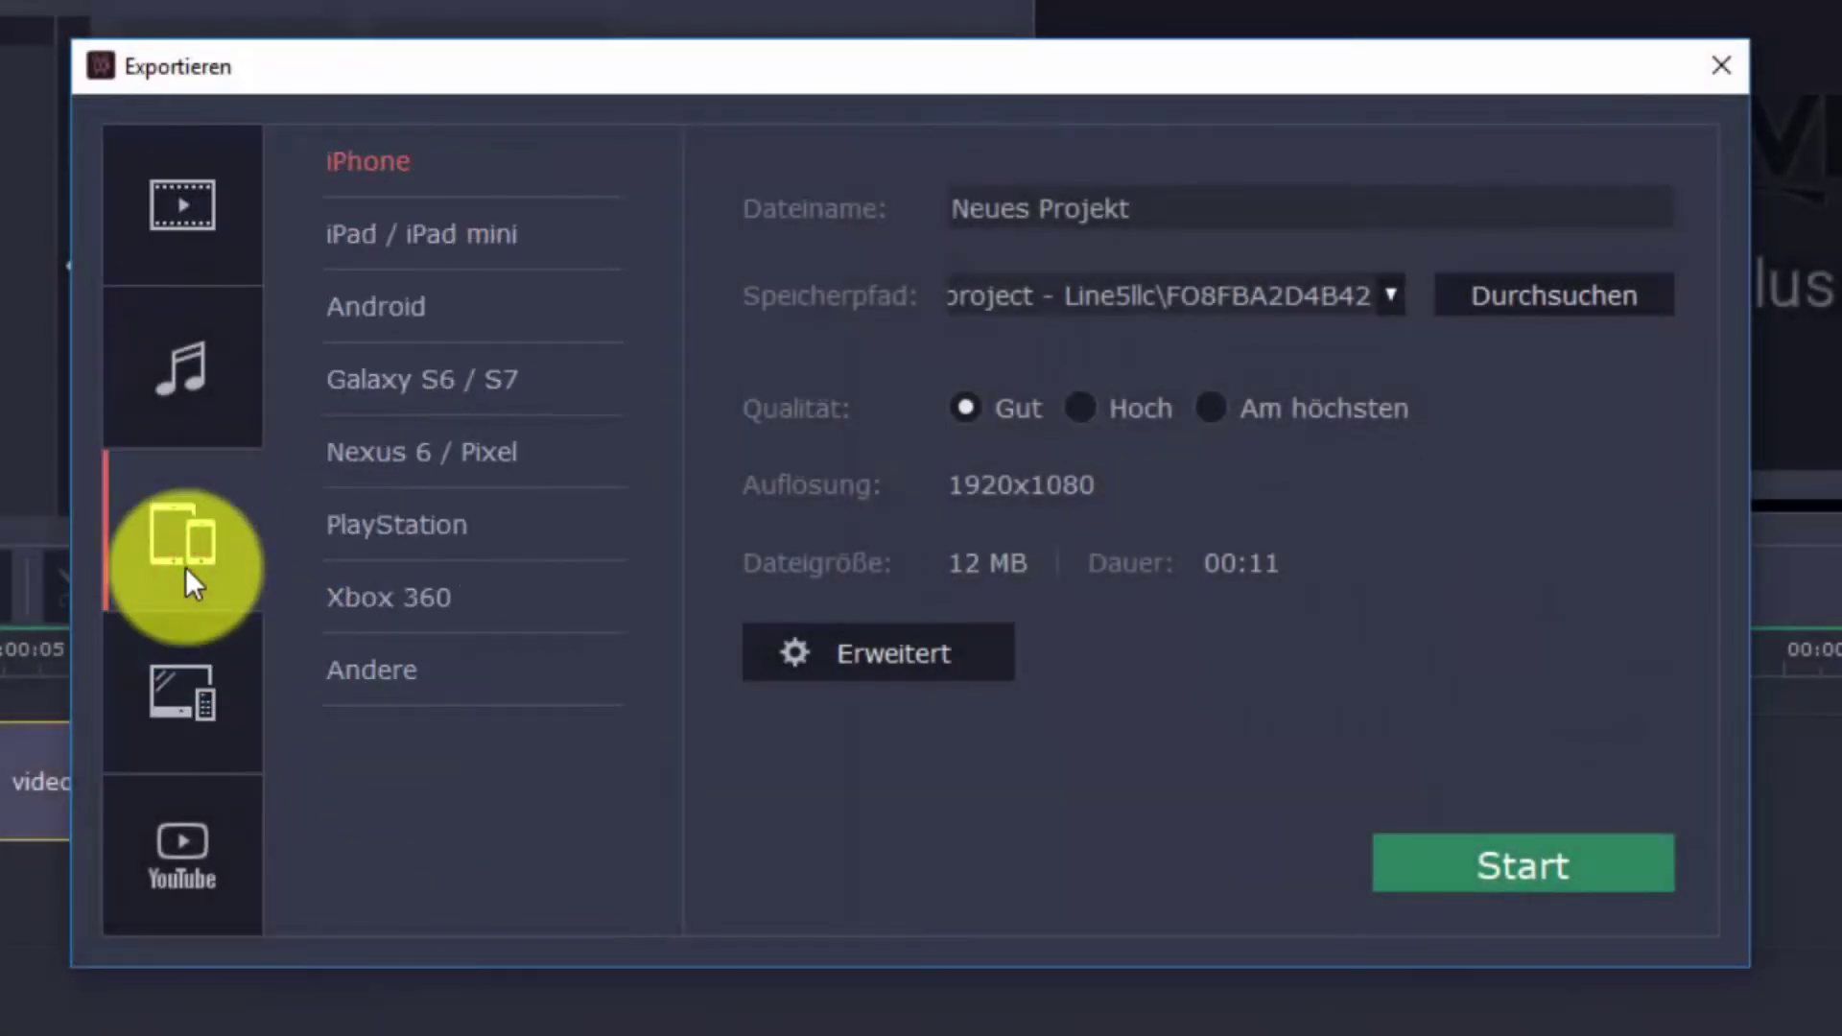
click(186, 856)
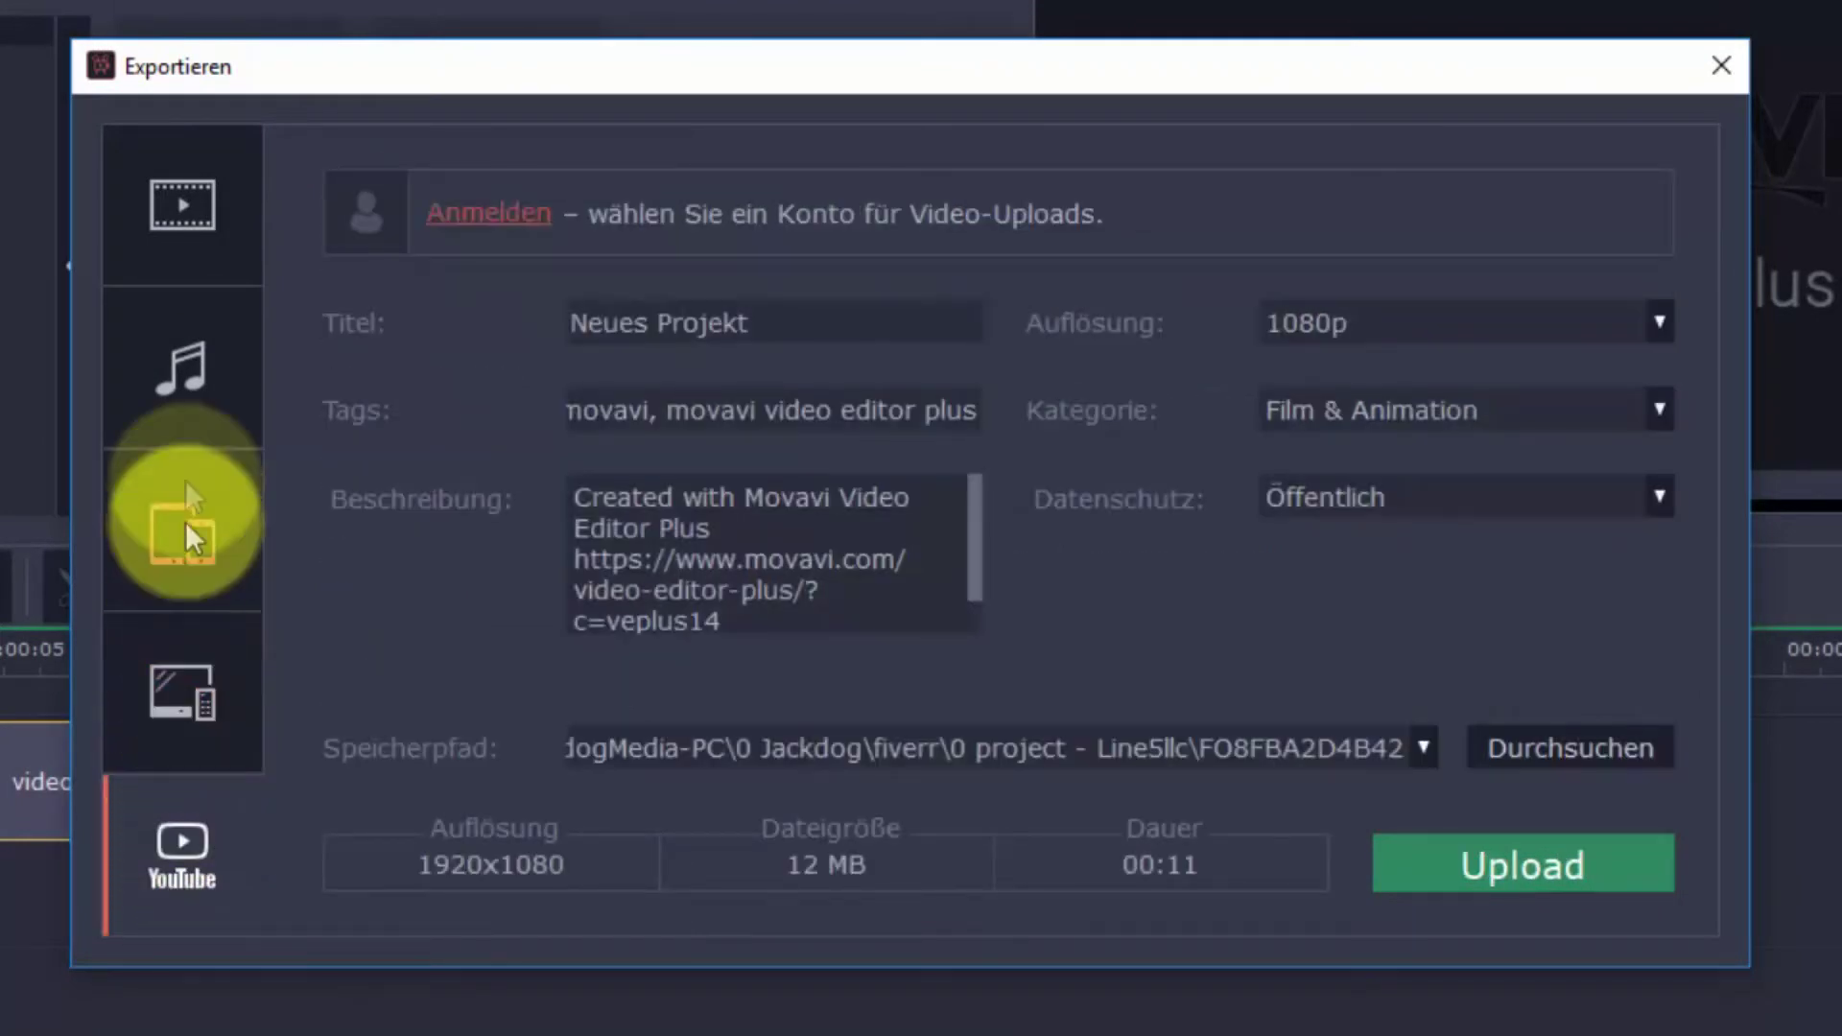
click(186, 224)
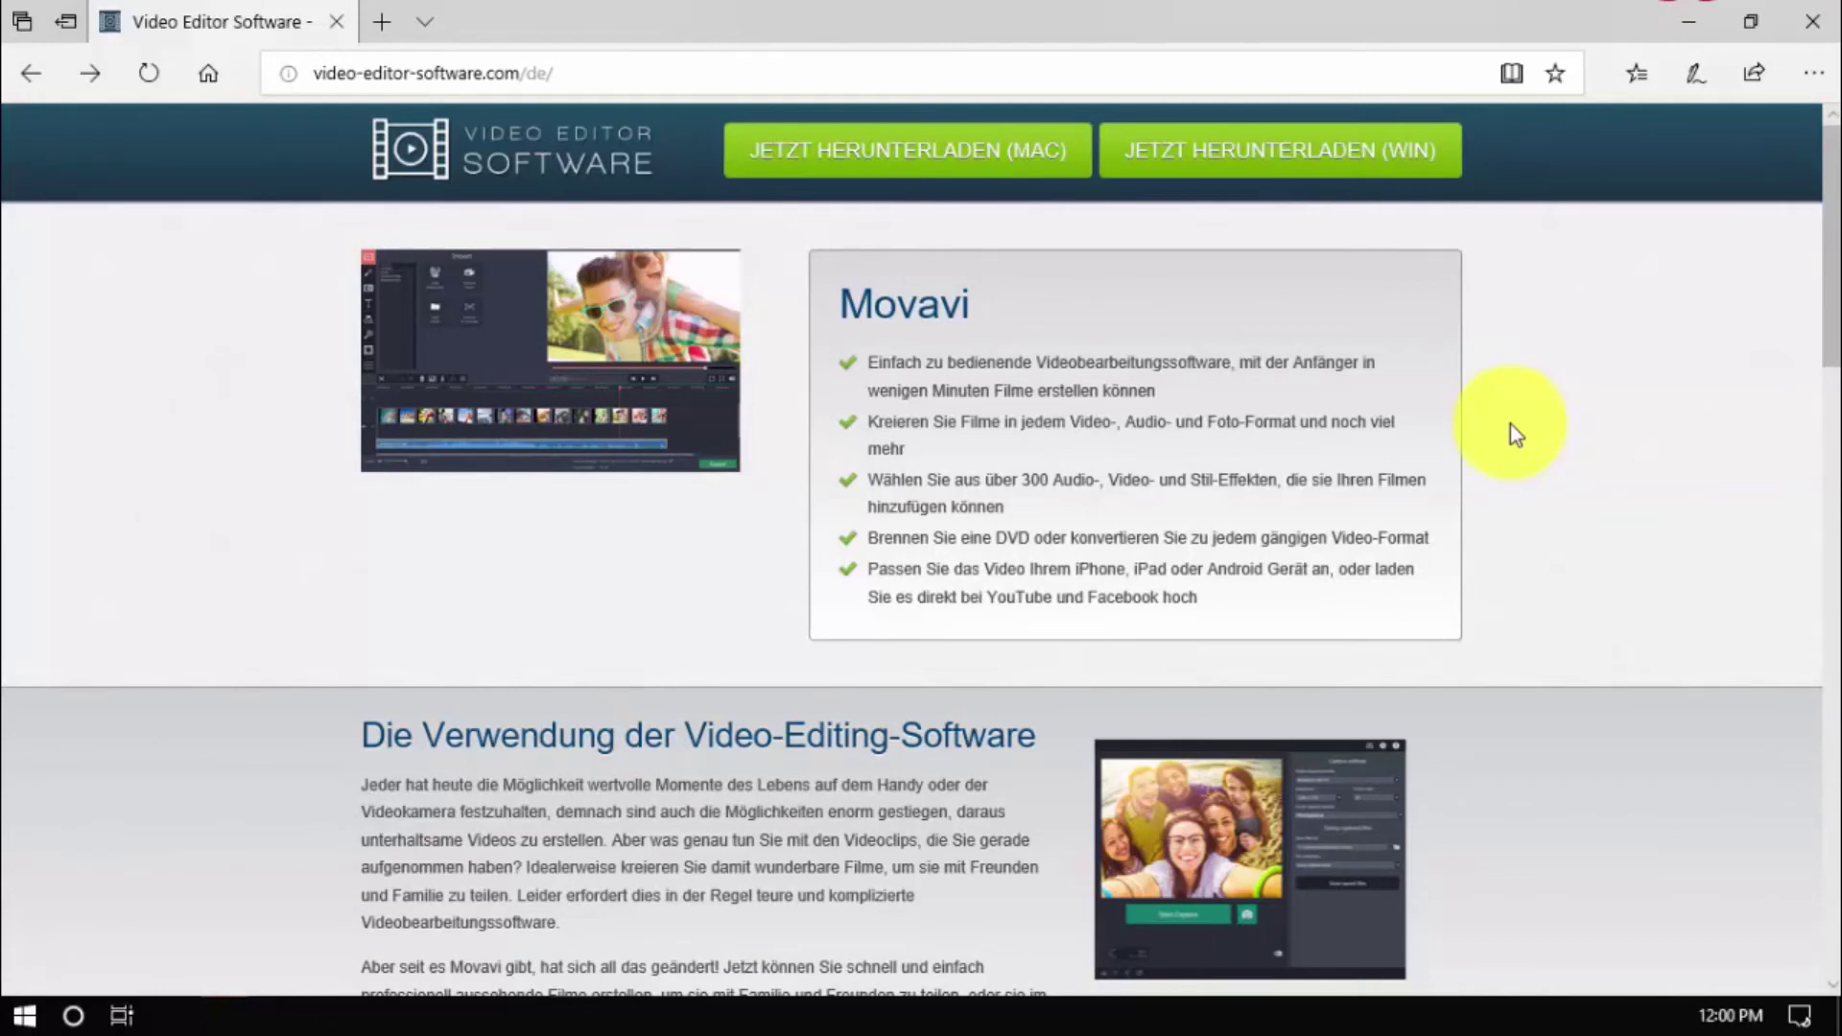
Step: Scroll down the video-editor-software.com/de page through the features and Windows/Mac downloads, then back up
scroll(1510, 424, down, 5)
scroll(1510, 424, down, 6)
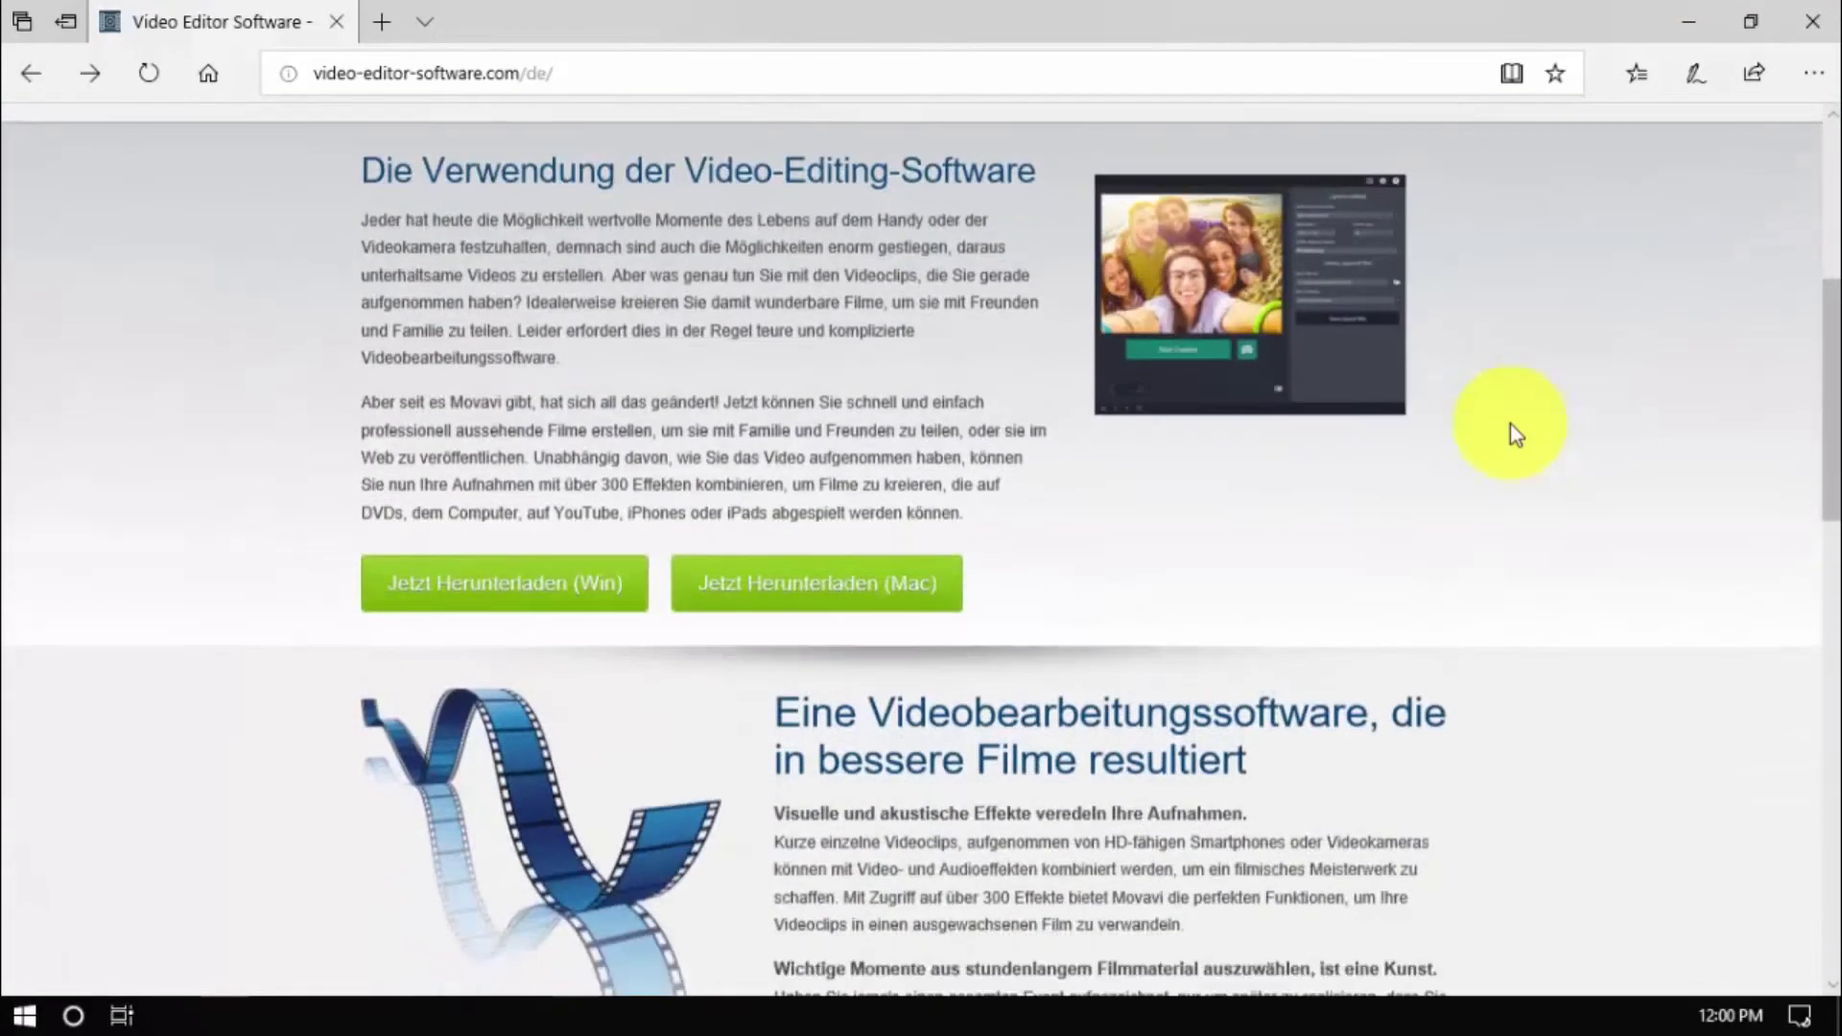
scroll(1510, 424, down, 5)
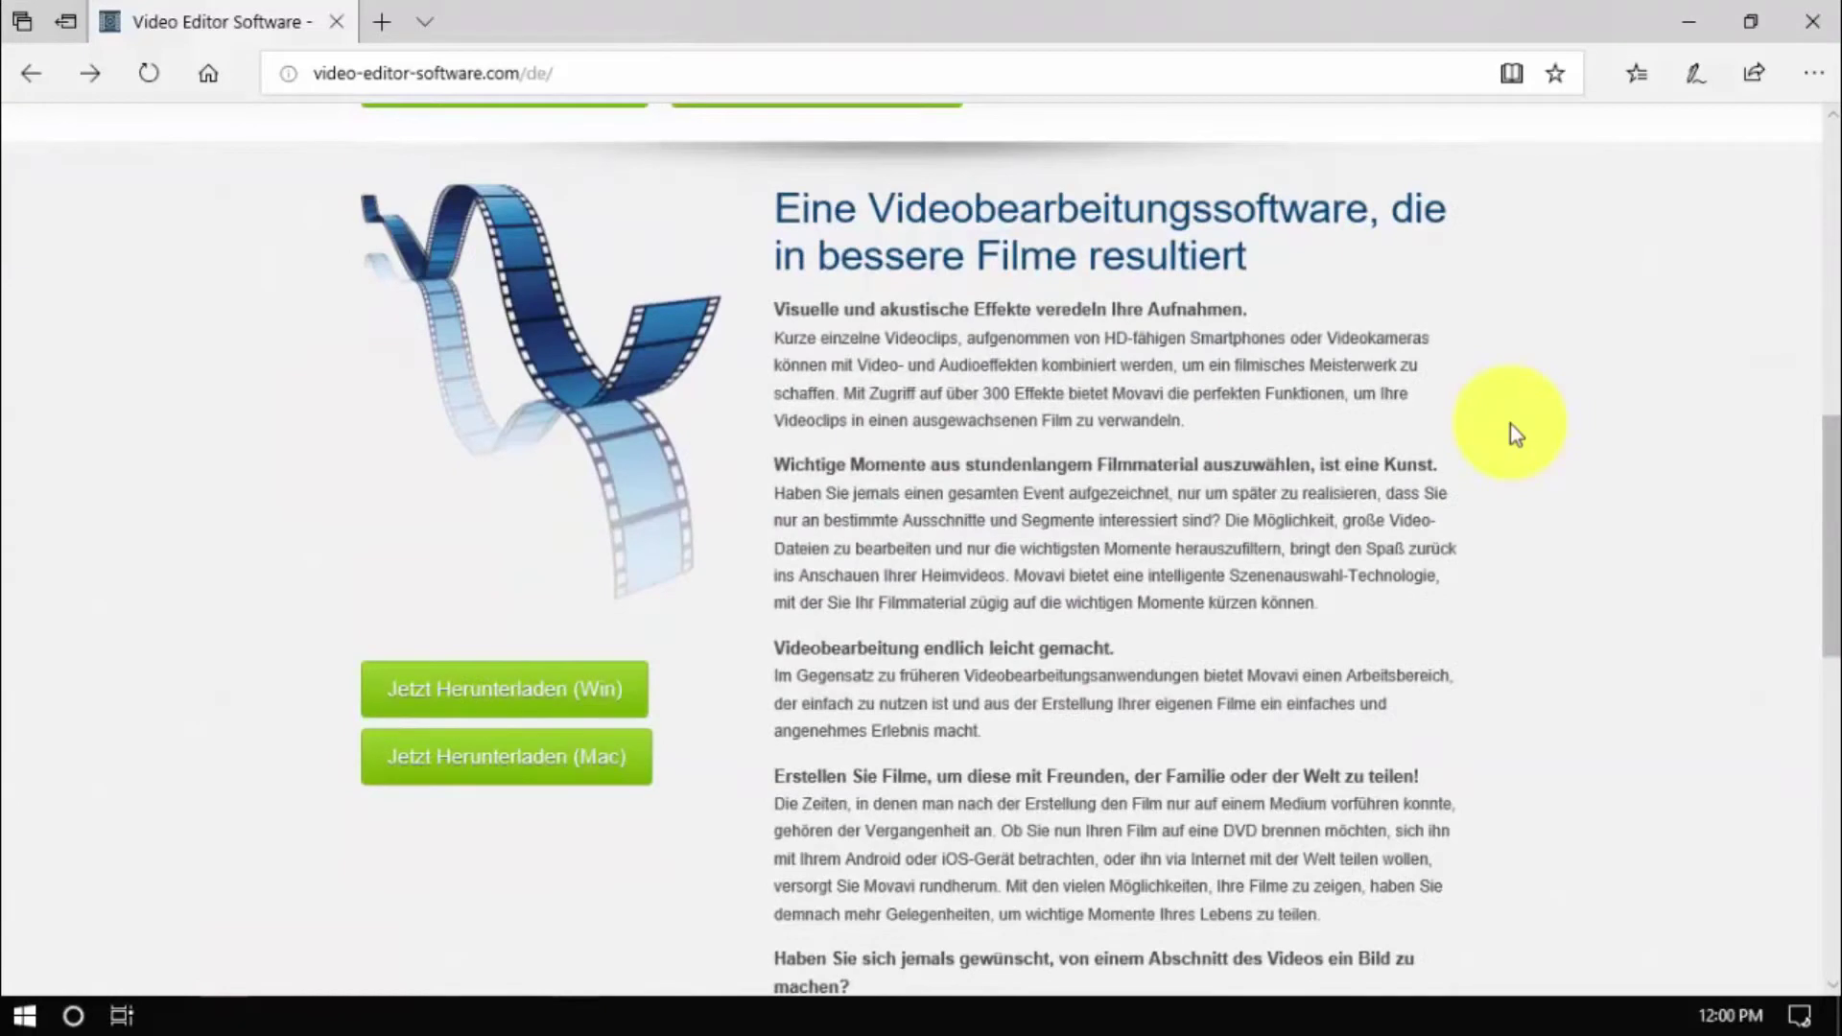
scroll(1510, 424, down, 3)
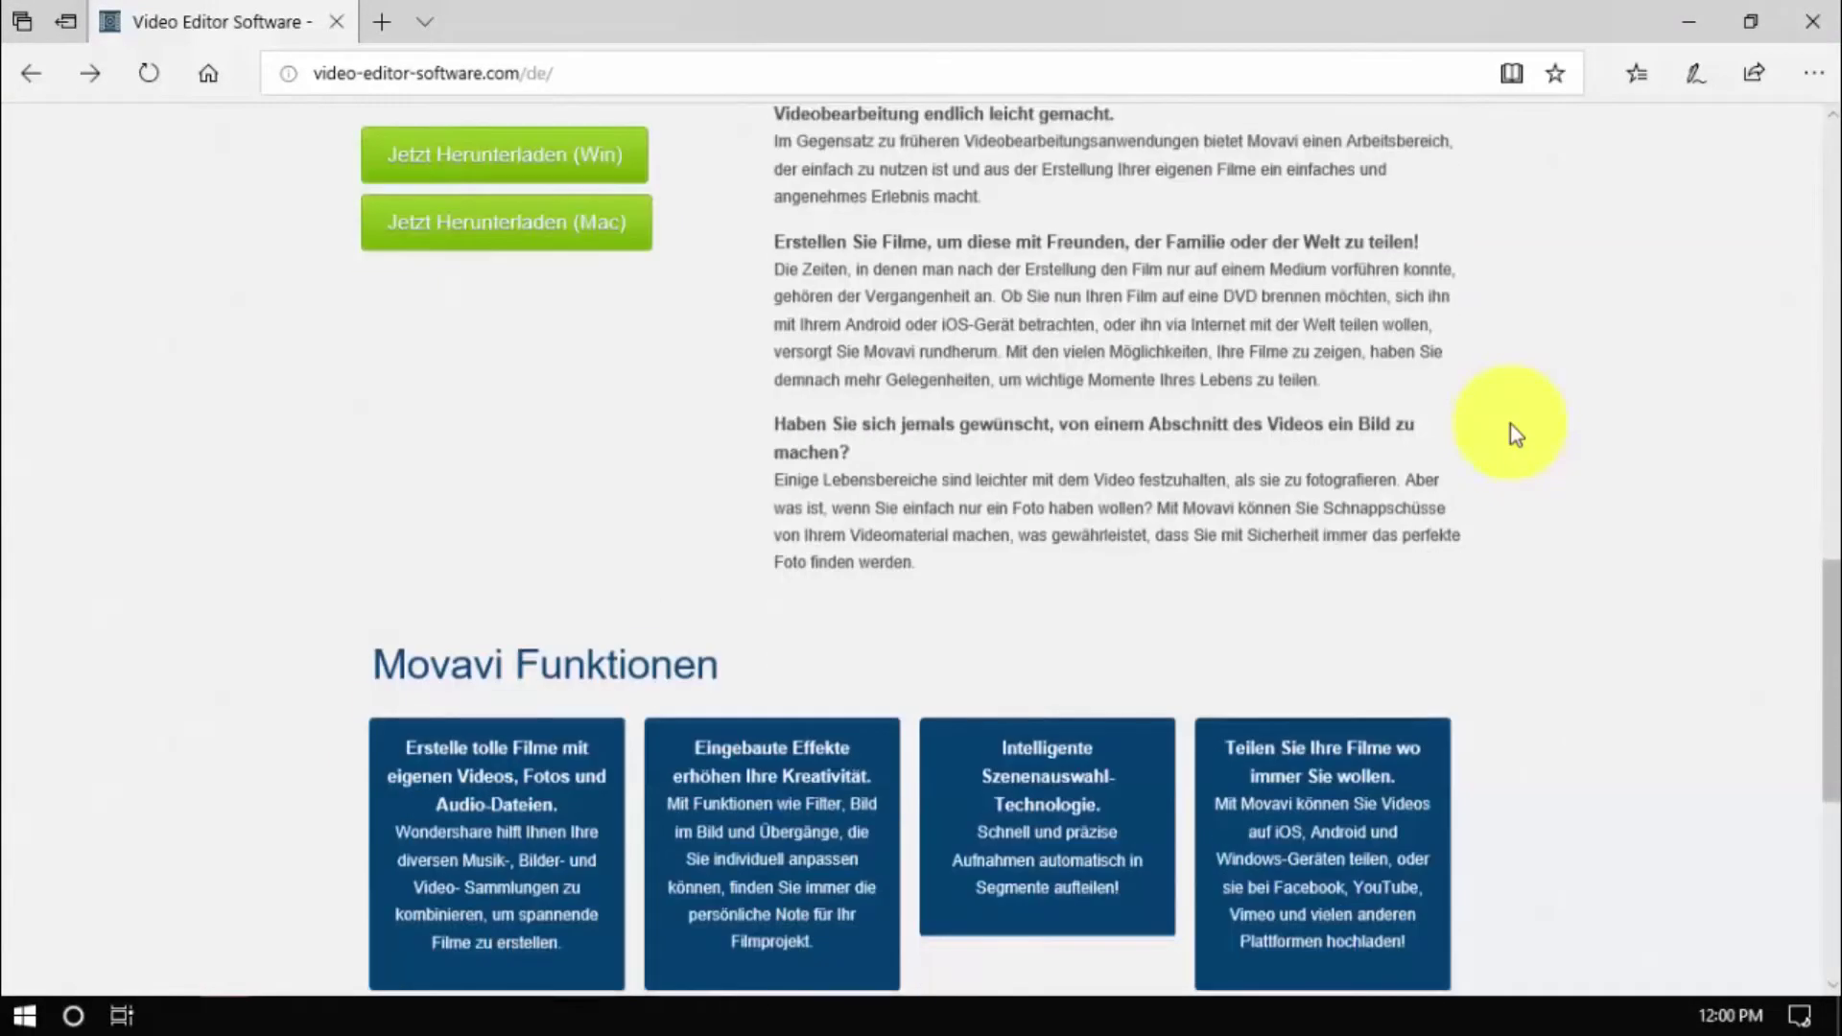
scroll(1510, 424, down, 4)
scroll(1510, 424, down, 1)
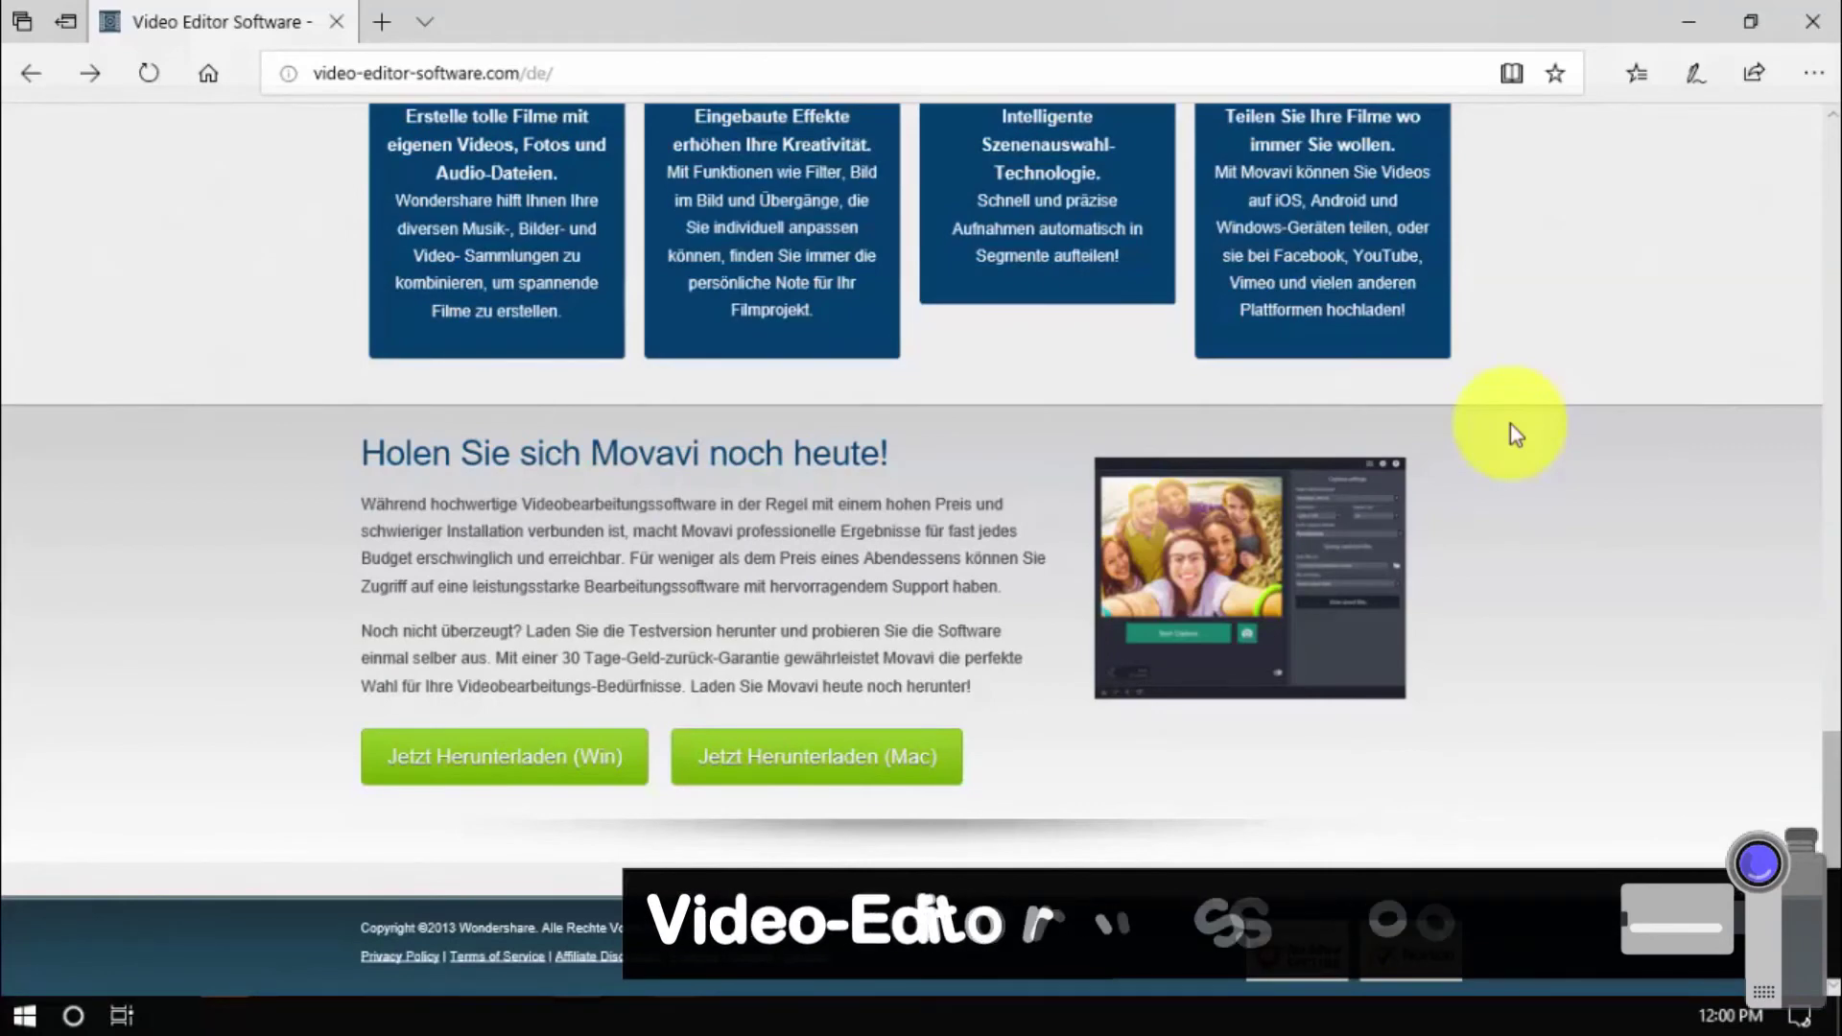
scroll(1510, 424, up, 3)
scroll(1510, 424, up, 2)
scroll(1510, 424, up, 2)
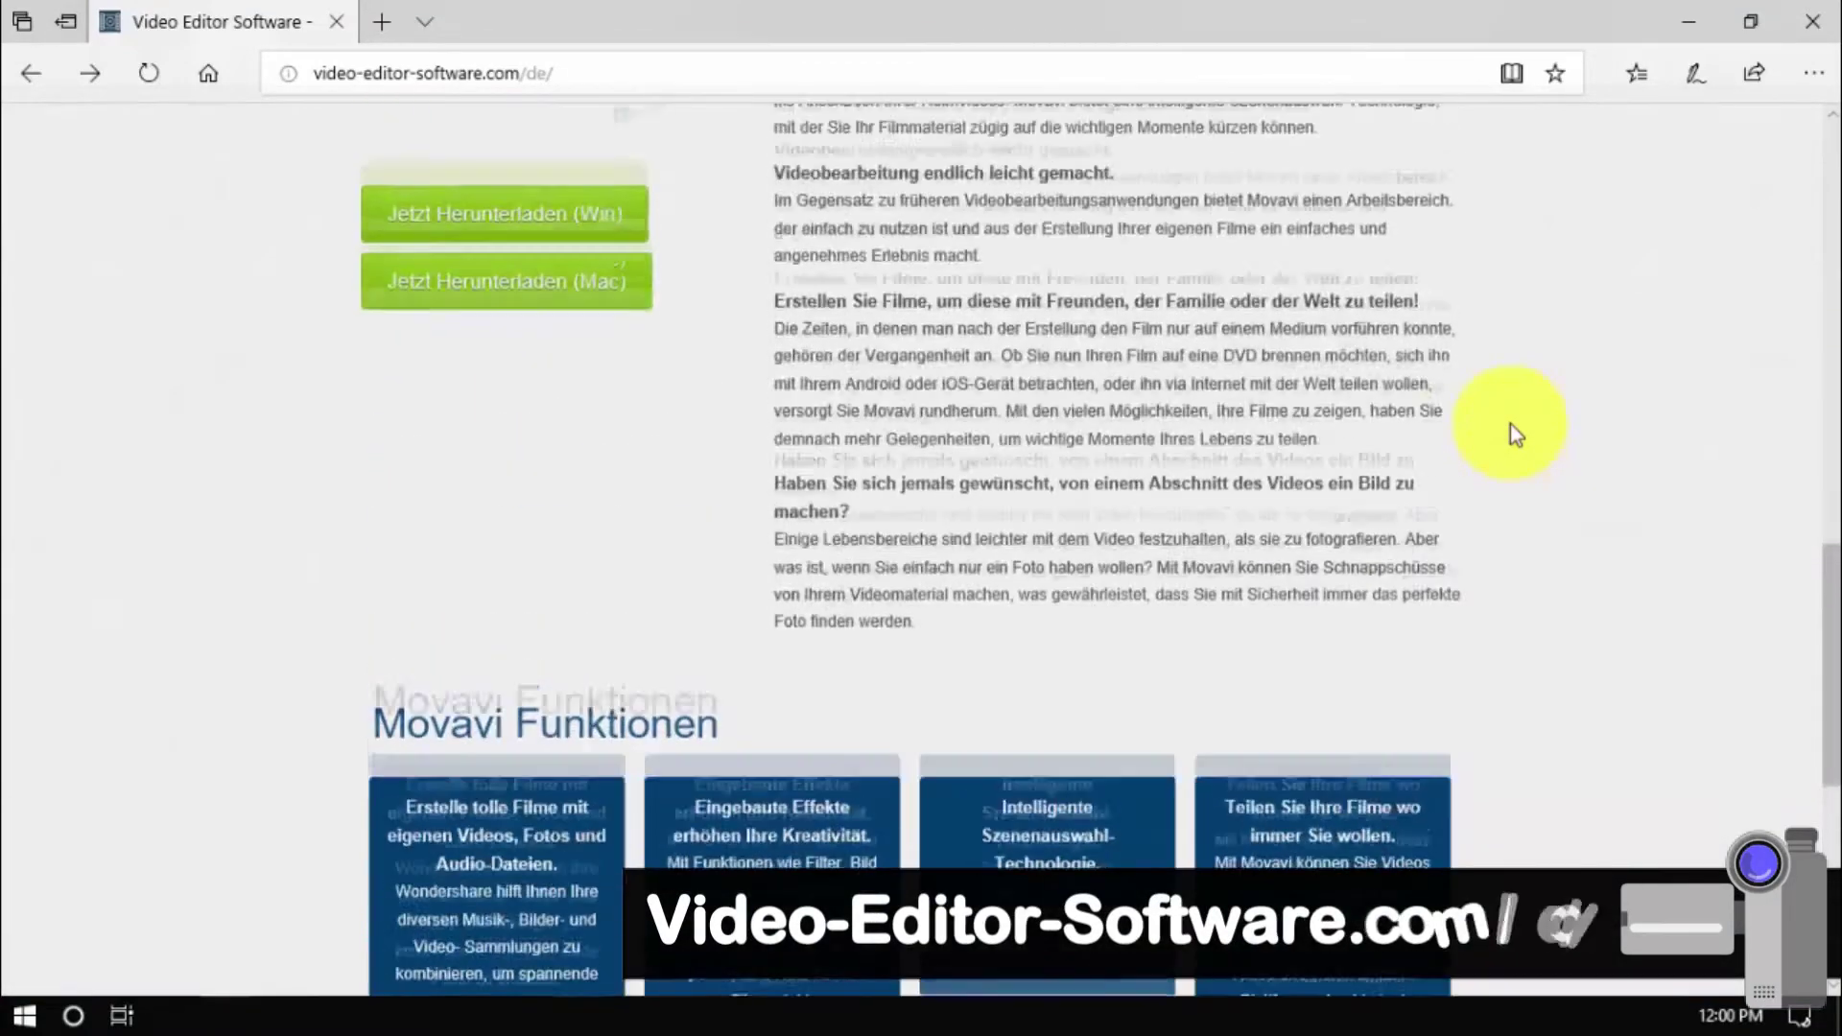
scroll(1510, 424, up, 4)
scroll(1509, 424, up, 2)
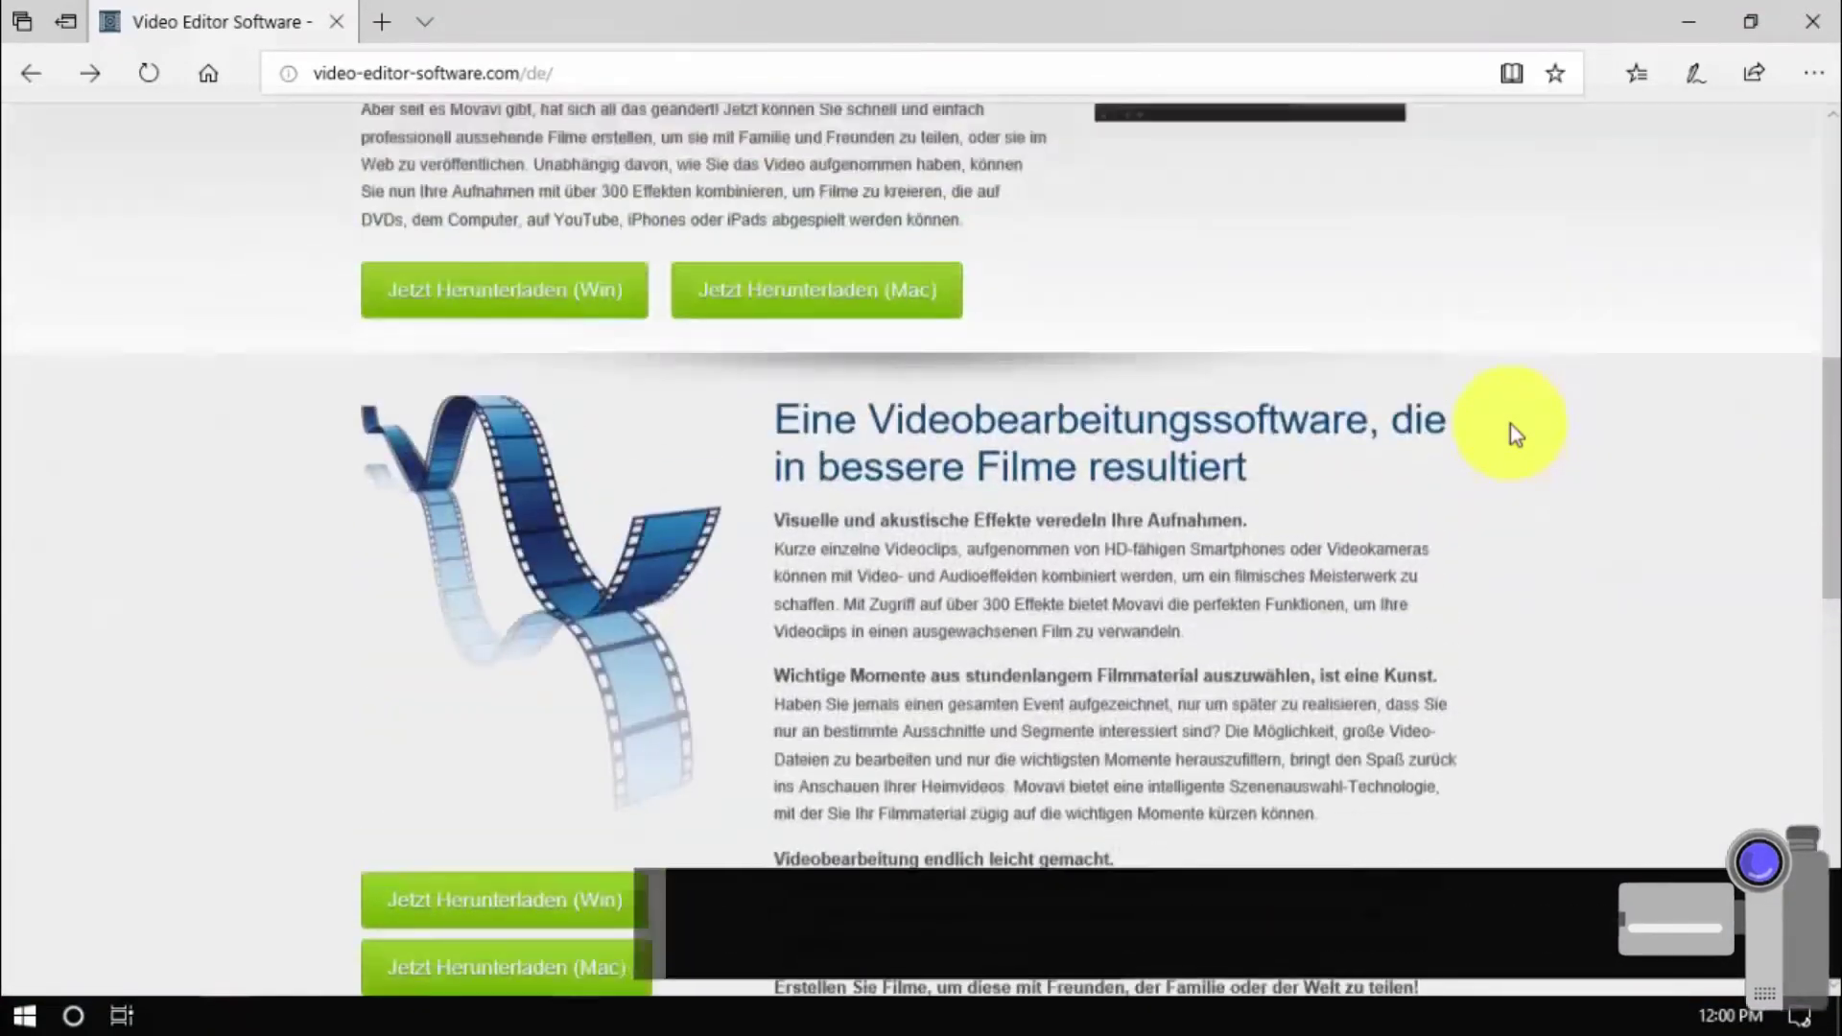
scroll(1510, 424, up, 2)
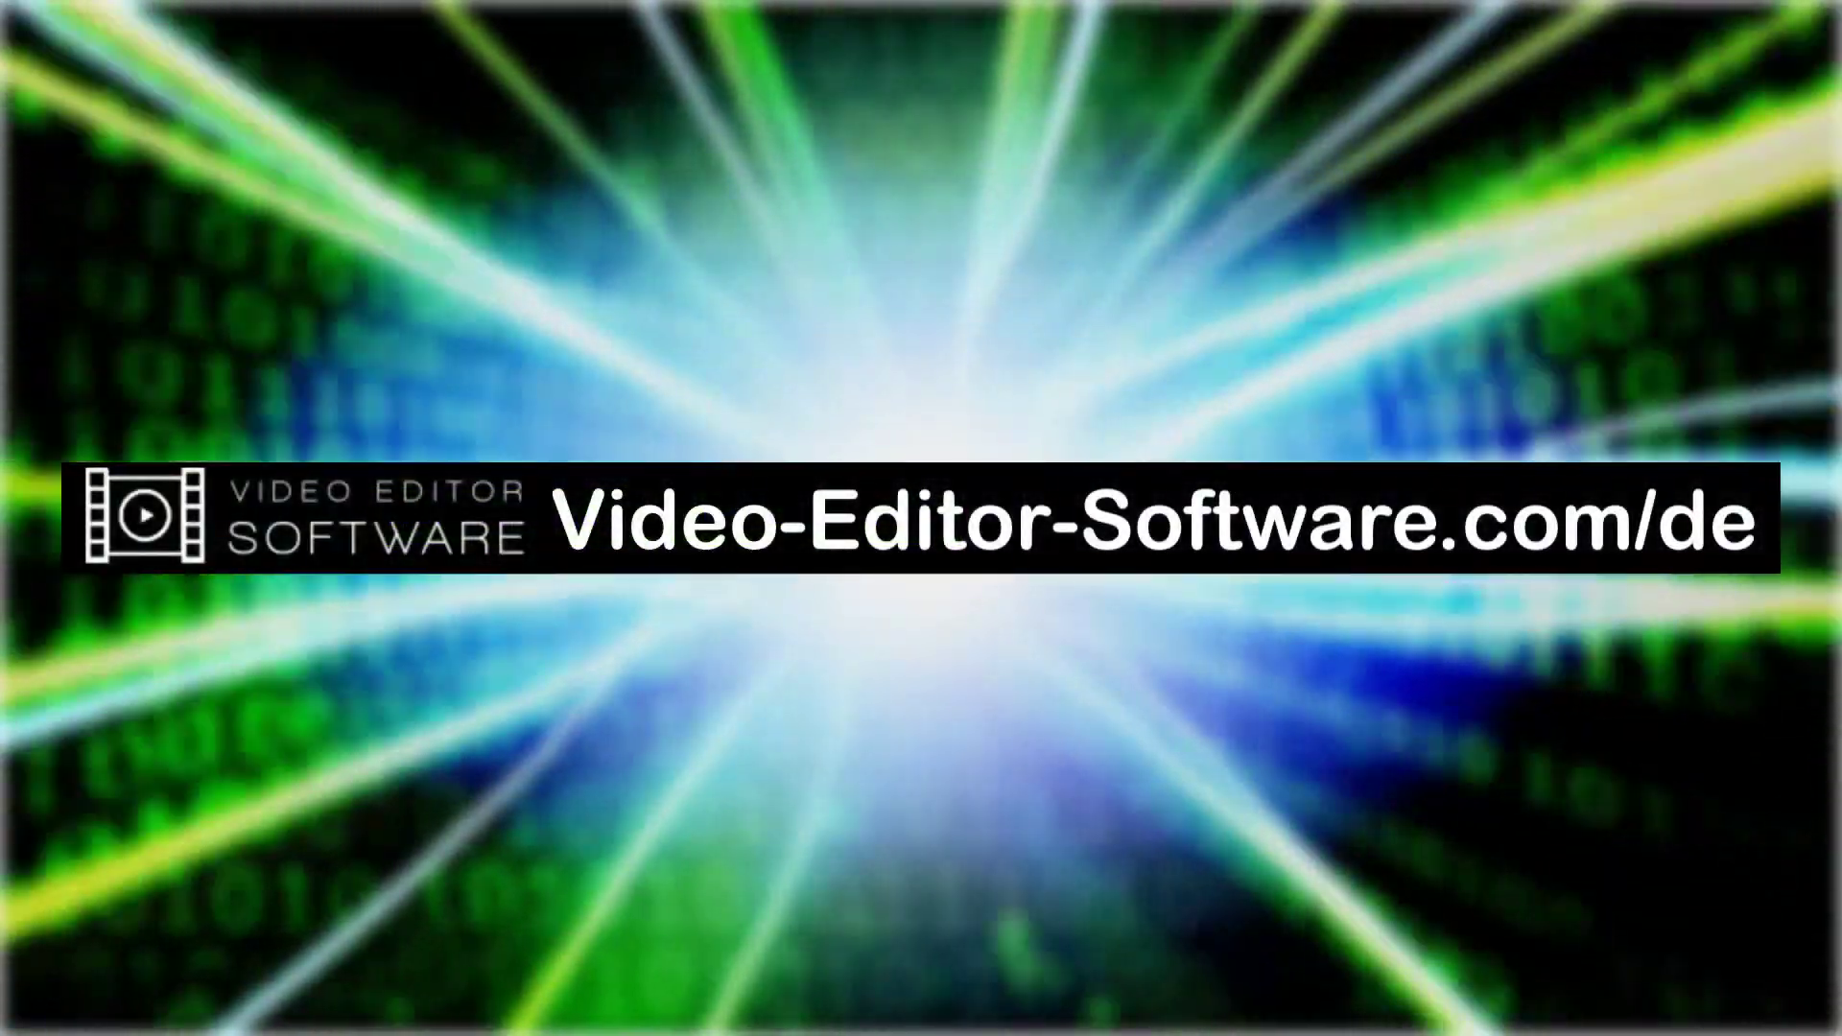